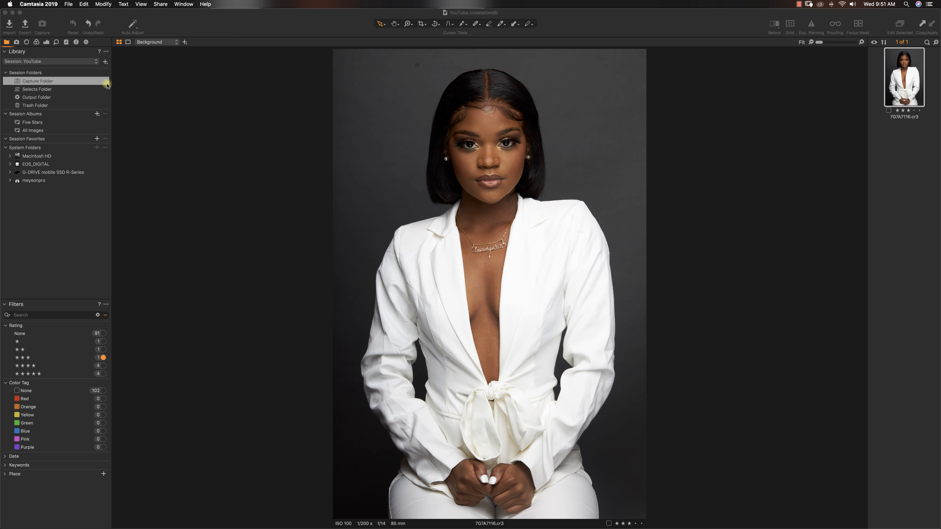
# - Lower the portrait's High Dynamic Range highlights to -58 and set the RGB levels to a shadow value of 2 and a highlight value of 237
pyautogui.click(46, 42)
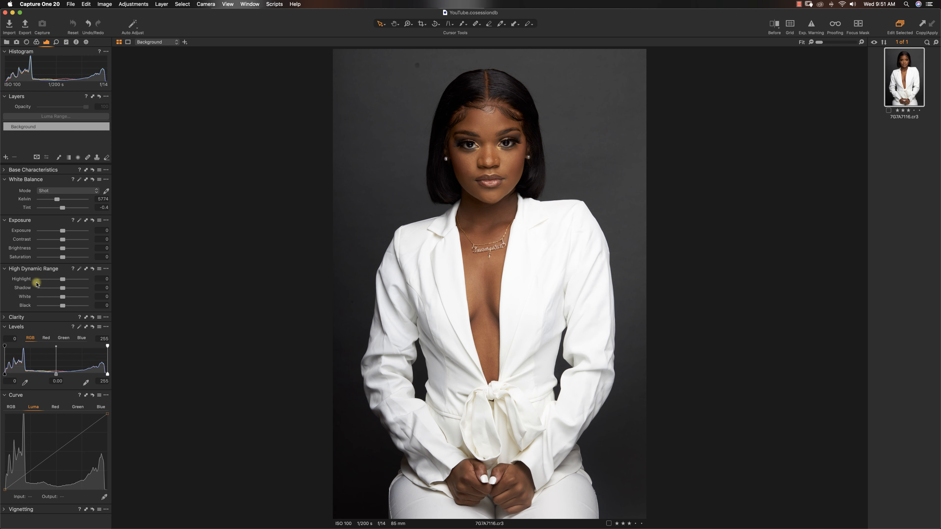
pyautogui.moveTo(60, 281); pyautogui.dragTo(49, 279)
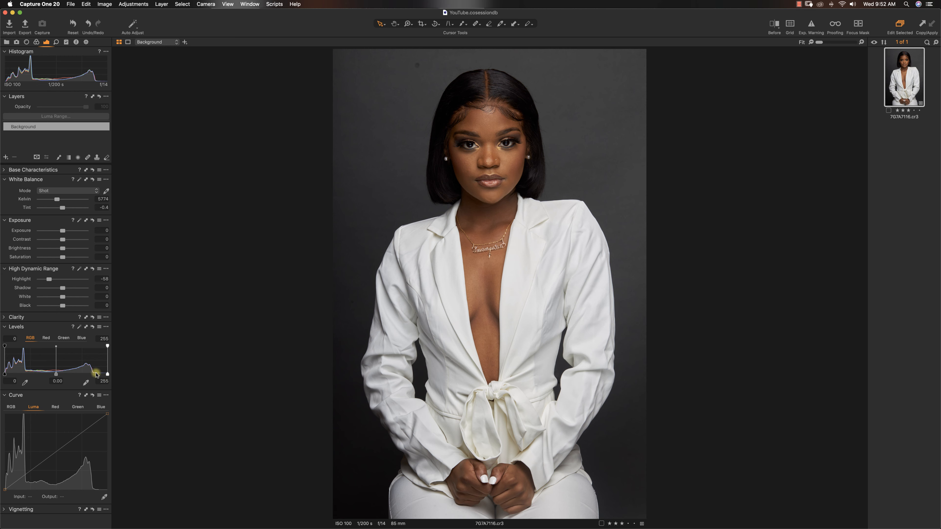
pyautogui.moveTo(108, 373); pyautogui.dragTo(99, 374)
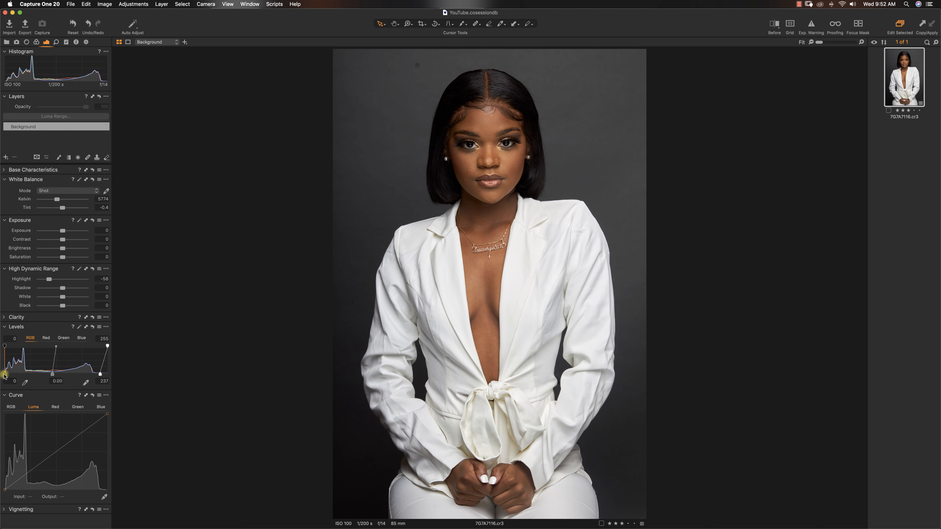
pyautogui.moveTo(5, 374); pyautogui.dragTo(7, 377)
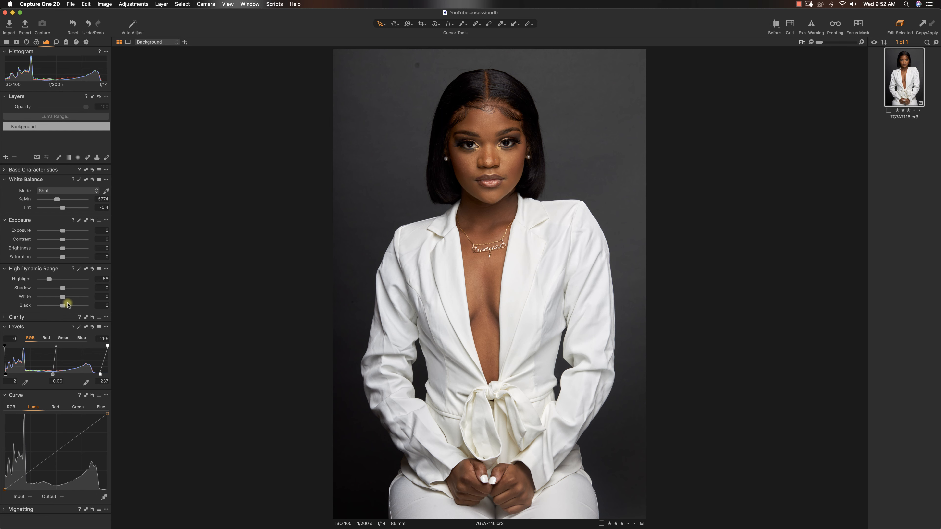
# - Try raising the High Dynamic Range black value to 51, and set it back to 0
pyautogui.moveTo(63, 306); pyautogui.dragTo(75, 306)
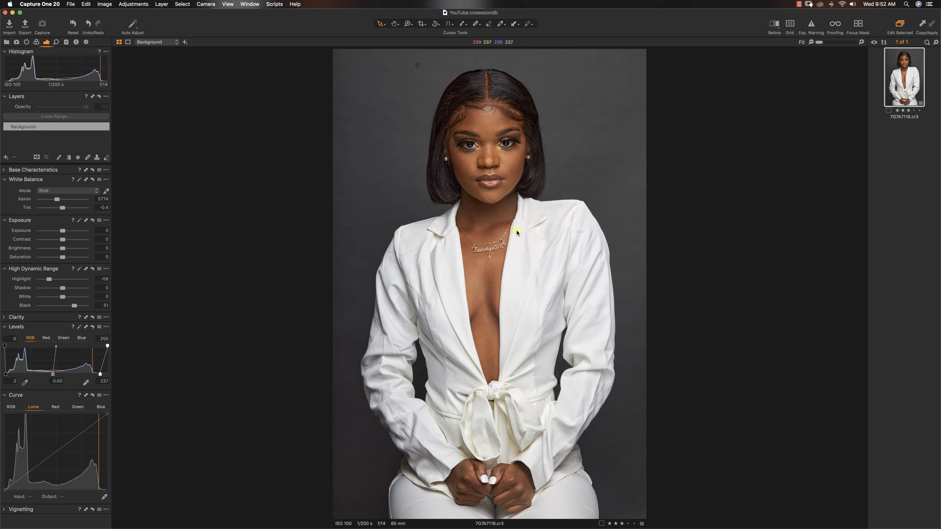
pyautogui.moveTo(74, 306); pyautogui.dragTo(63, 310)
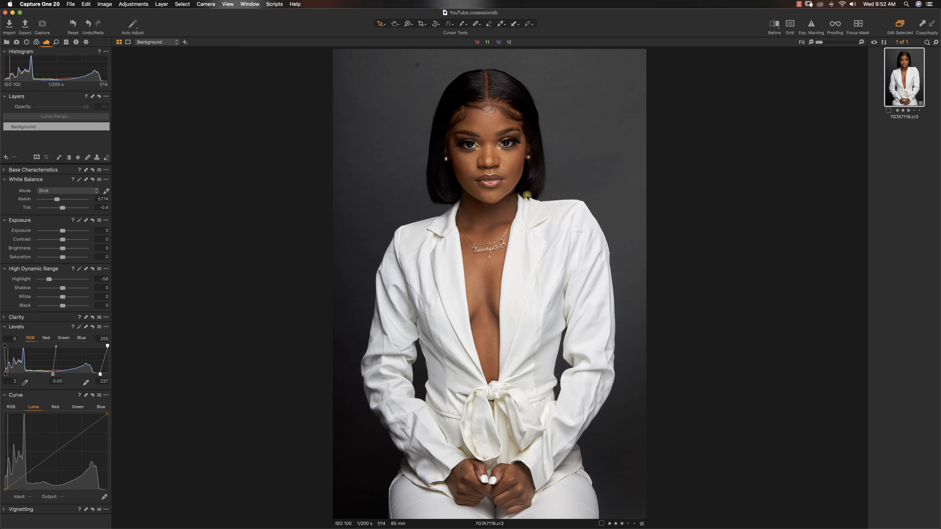
# - Compare the whole portrait before and after the adjustments with the split view, and leave the comparison
pyautogui.click(778, 24)
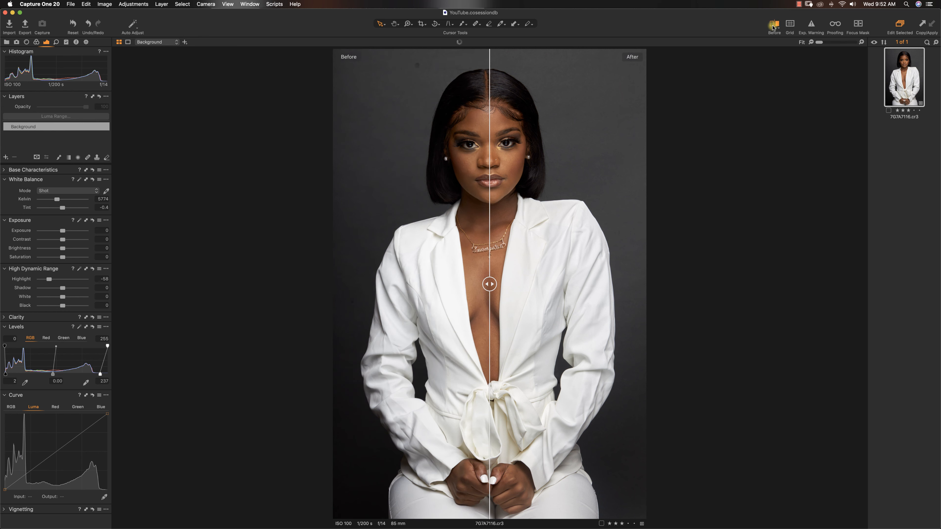
pyautogui.click(773, 25)
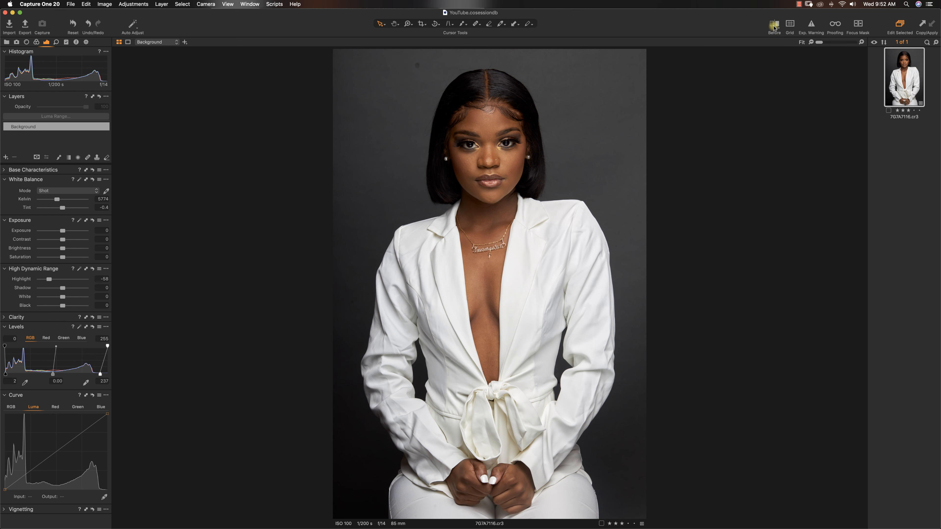
pyautogui.click(774, 26)
pyautogui.moveTo(484, 289); pyautogui.dragTo(316, 248)
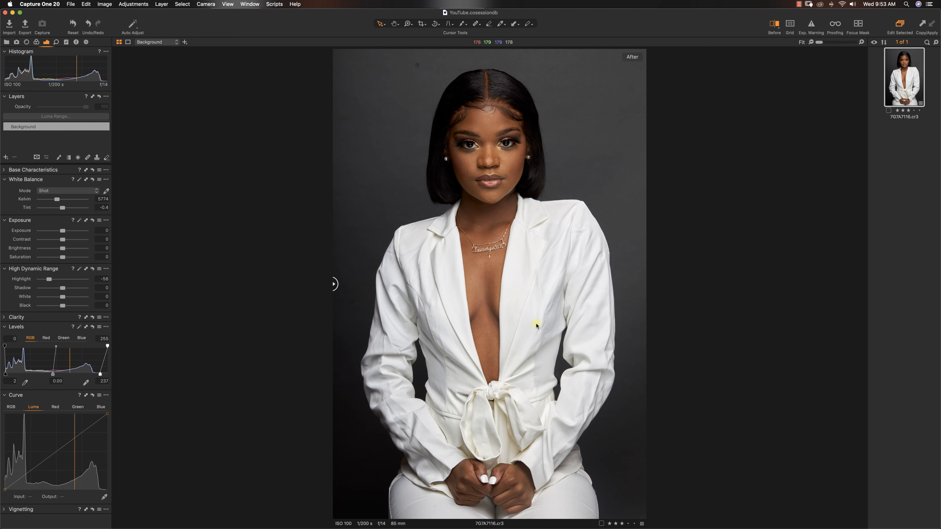
pyautogui.moveTo(334, 280); pyautogui.dragTo(670, 282)
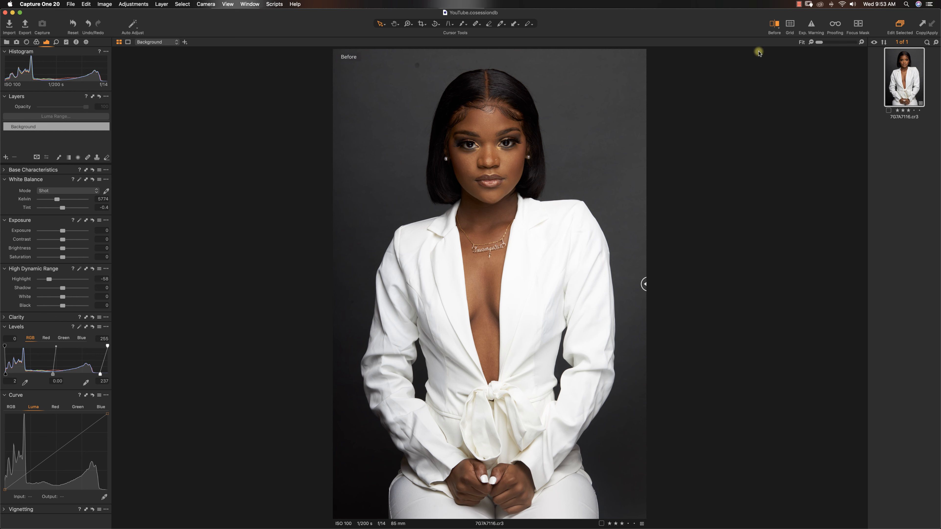
pyautogui.click(773, 25)
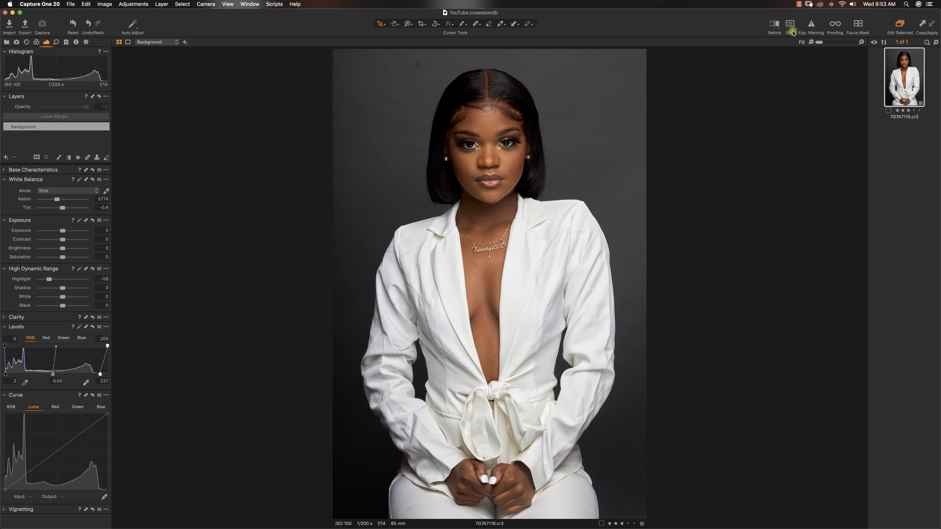
# - Check the portrait with the exposure warning and the focus mask, switching both overlays off again
pyautogui.click(811, 26)
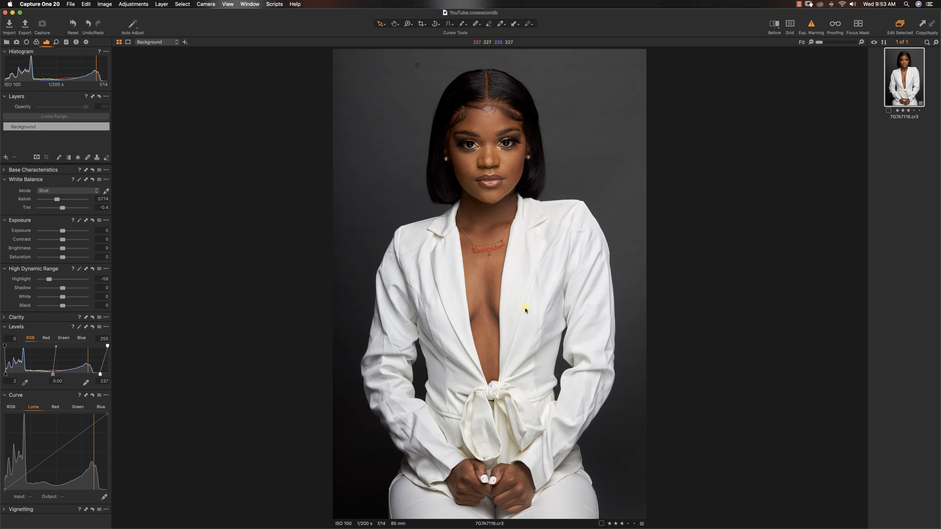
pyautogui.click(810, 26)
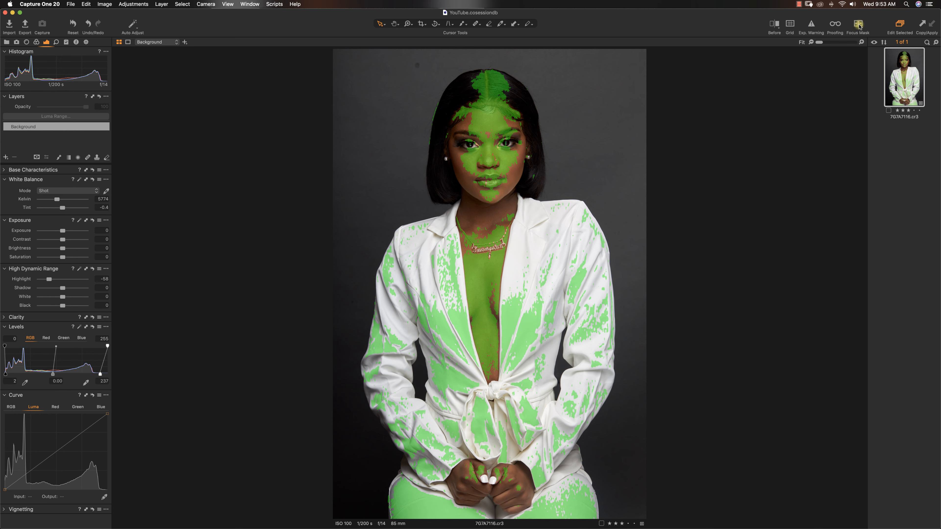
pyautogui.click(858, 26)
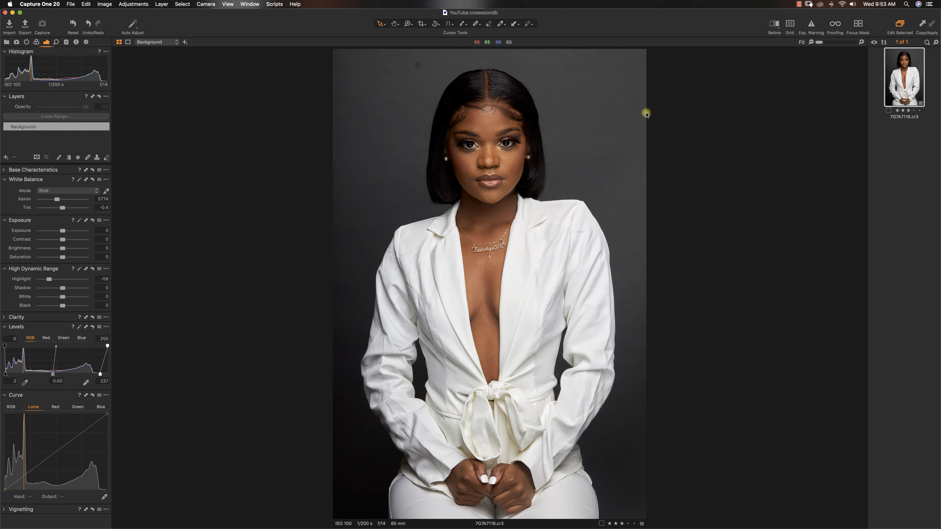
# - Send the portrait to Adobe Photoshop 2020 for editing as a 16-bit PSD in Adobe RGB (1998) at 300 px/in and 100% scale
pyautogui.rightClick(899, 83)
pyautogui.moveTo(834, 155)
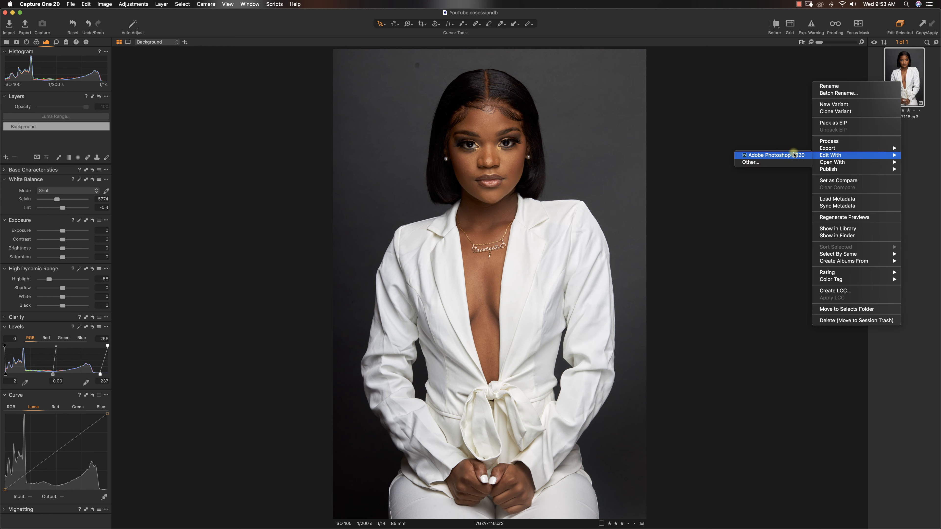
pyautogui.click(793, 155)
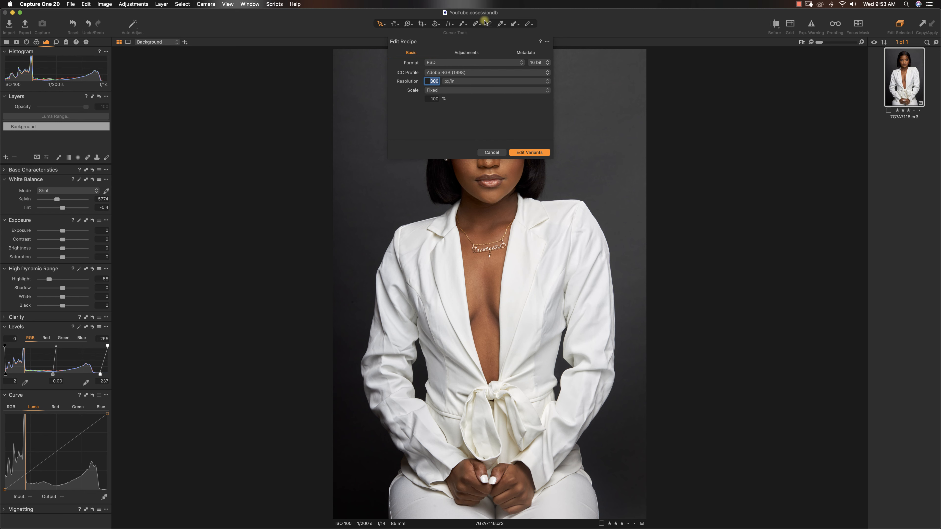
pyautogui.click(534, 151)
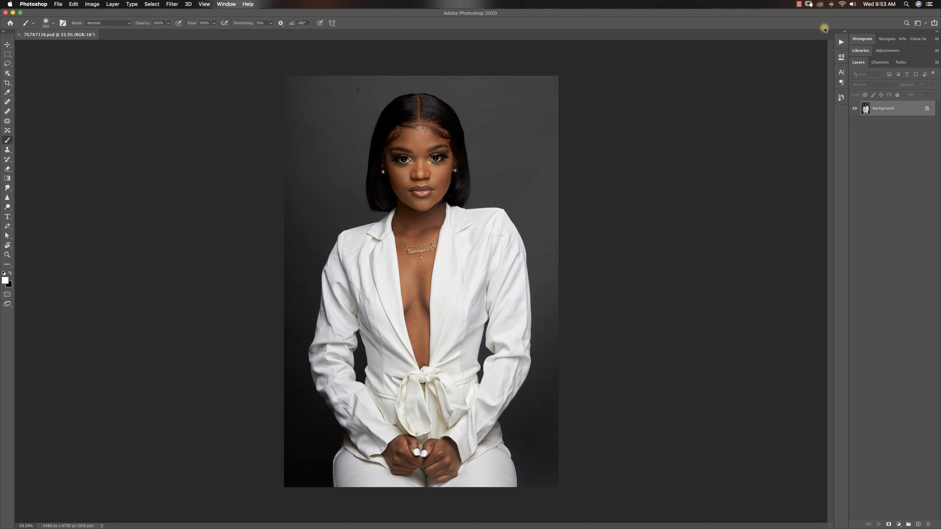
# - Show the list of retouching actions down to Soft Skin/Reduce Texture
pyautogui.click(840, 42)
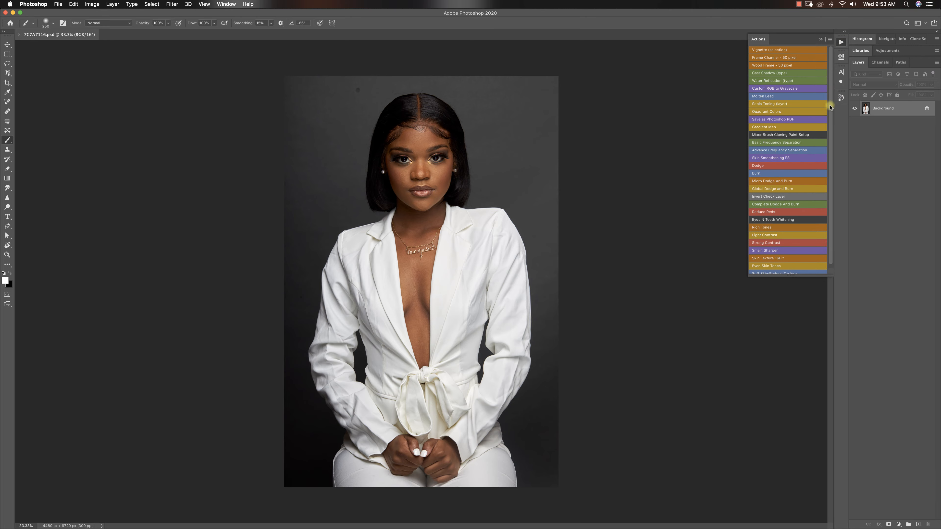
pyautogui.scroll(-2, 829, 108)
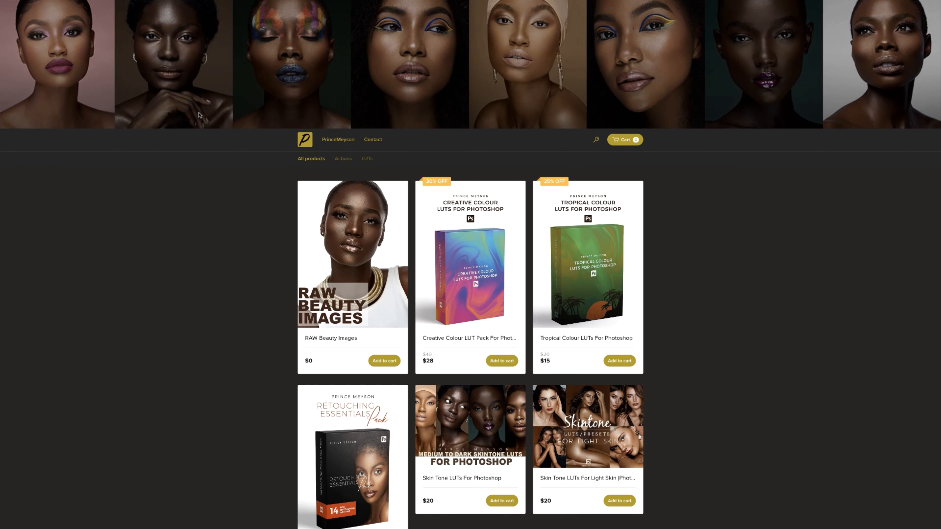
# - Browse the product page of the web shop that sells the retouching actions and LUTs for Photoshop
pyautogui.scroll(-3, 198, 115)
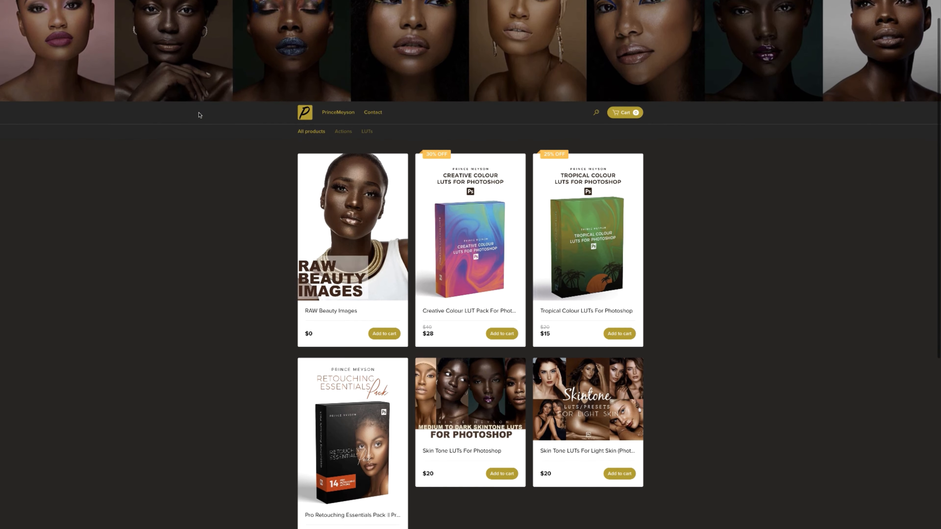
pyautogui.scroll(-5, 198, 115)
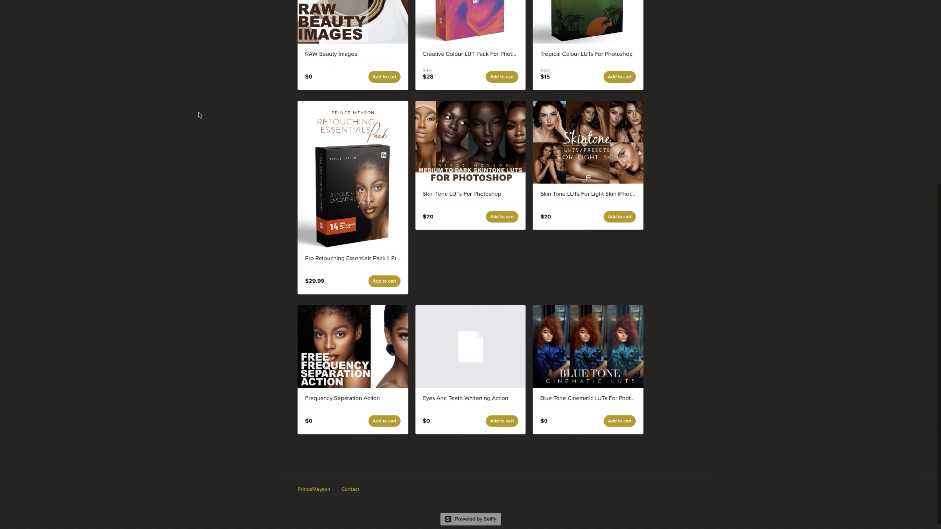
pyautogui.scroll(2, 199, 115)
pyautogui.scroll(5, 198, 115)
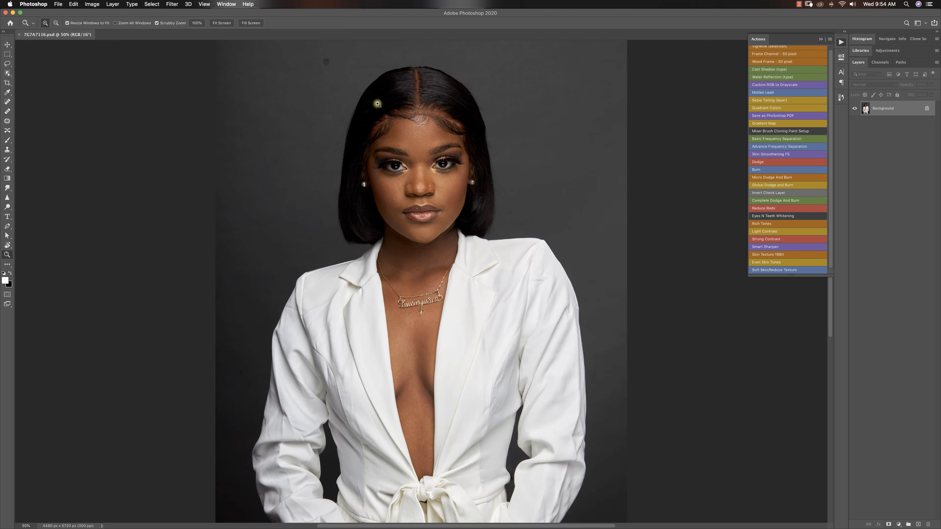
# - Duplicate the Background layer of the portrait
pyautogui.press('super+equal')
pyautogui.moveTo(381, 102); pyautogui.dragTo(429, 70)
pyautogui.moveTo(424, 158); pyautogui.dragTo(421, 77)
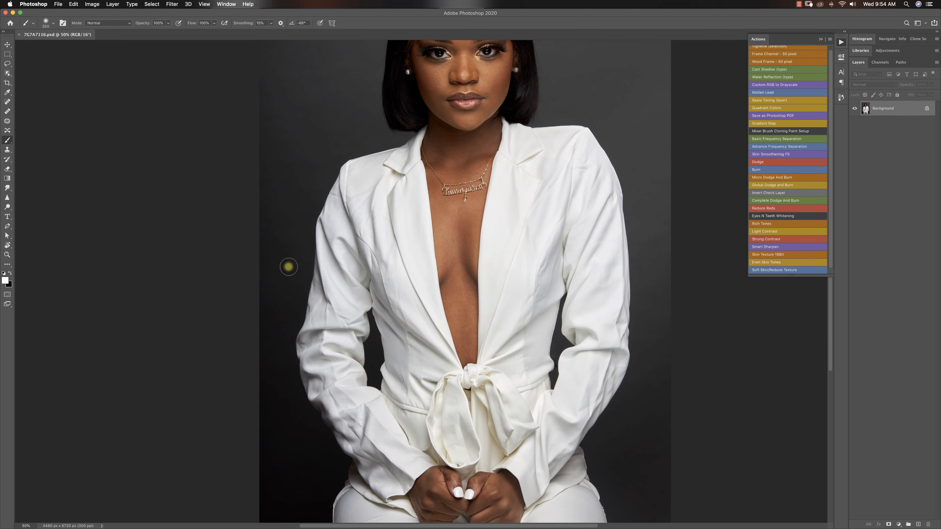
pyautogui.moveTo(398, 218); pyautogui.dragTo(385, 287)
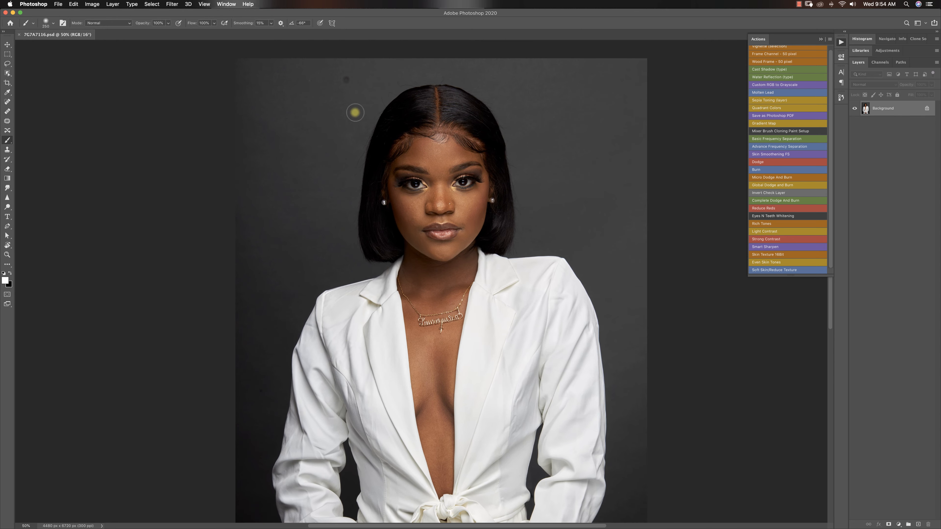
pyautogui.moveTo(418, 101); pyautogui.dragTo(405, 135)
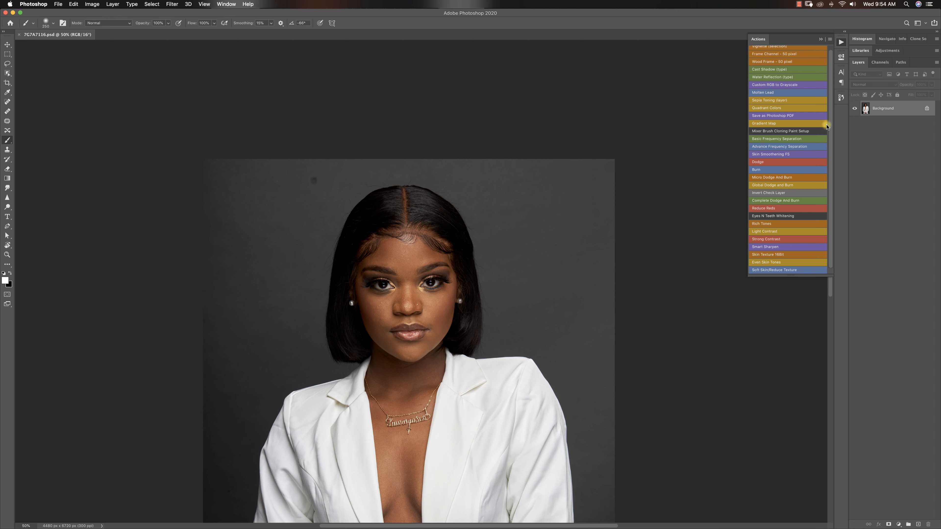
pyautogui.press('super+j')
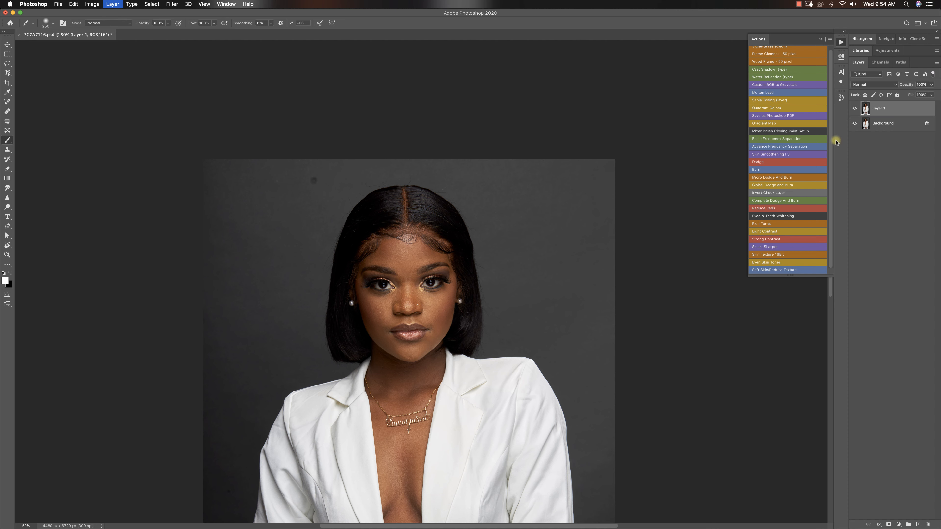
# - Remove the dark spot on the backdrop beside the top of the hair with a lasso selection and a Content-Aware fill, and deselect
pyautogui.press('z')
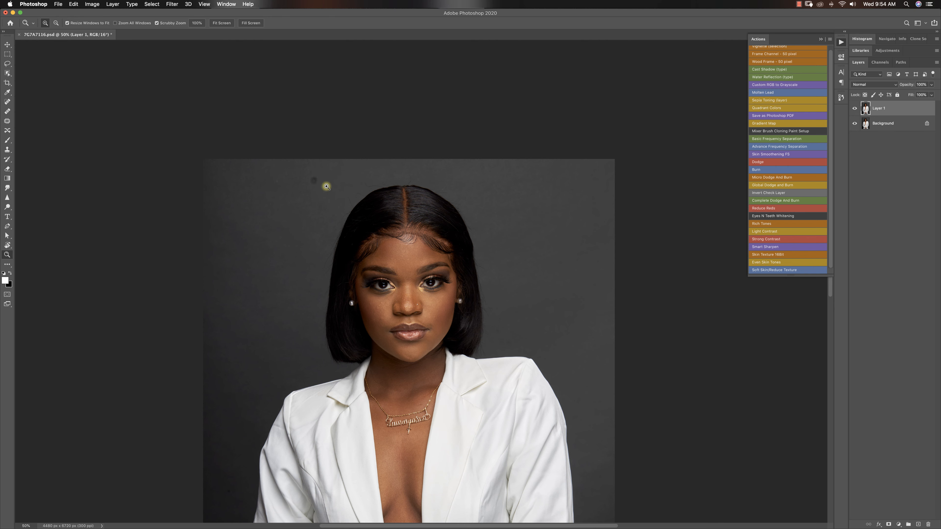
pyautogui.moveTo(378, 240); pyautogui.dragTo(434, 151)
pyautogui.click(8, 62)
pyautogui.moveTo(366, 85); pyautogui.dragTo(369, 88)
pyautogui.rightClick(366, 89)
pyautogui.click(334, 111)
pyautogui.rightClick(369, 89)
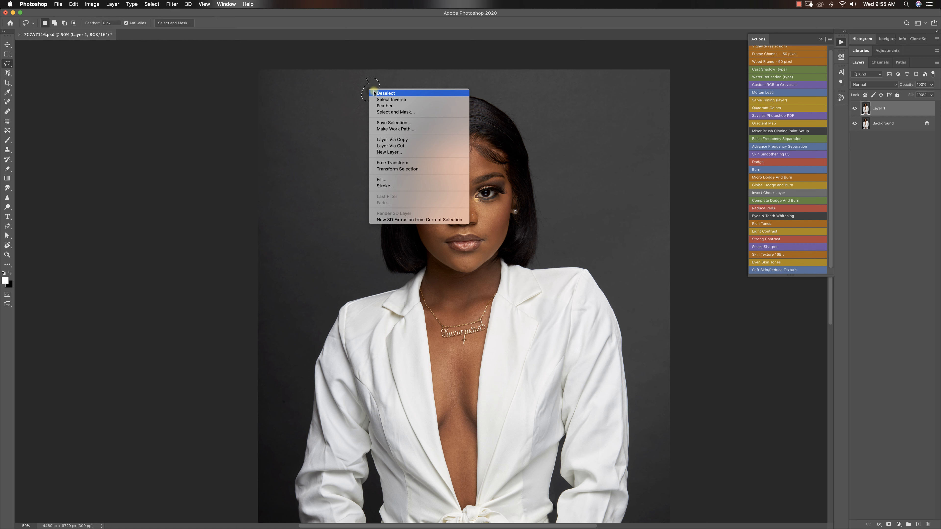
pyautogui.click(381, 180)
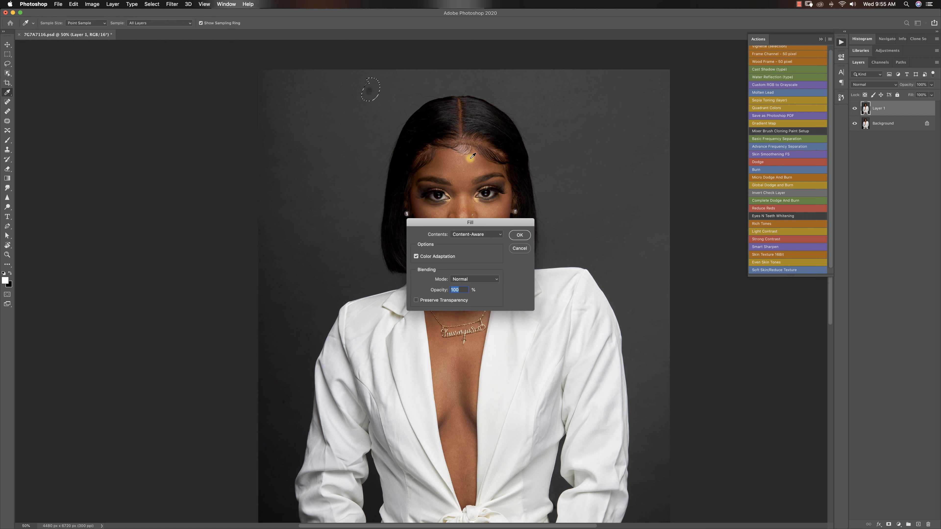
pyautogui.click(517, 235)
pyautogui.press('super+d')
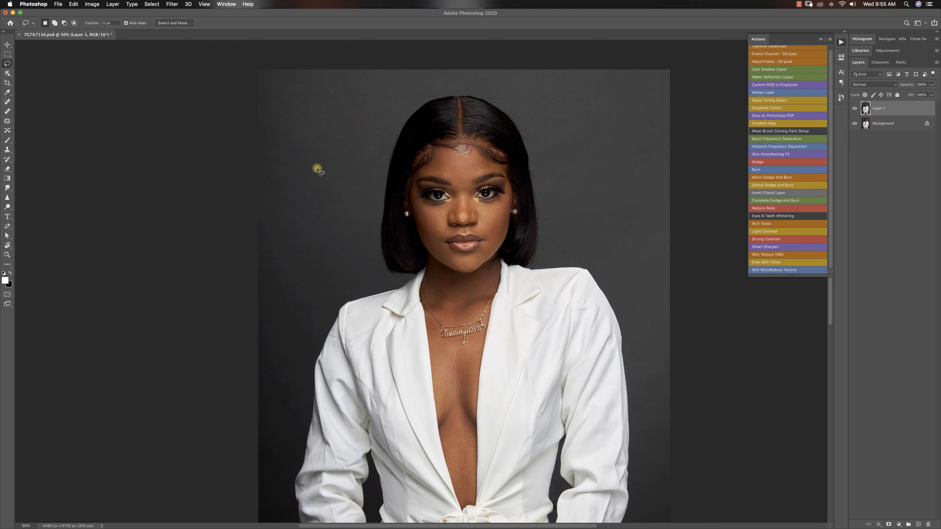
# - Lasso the small blemish on the backdrop beside the jacket sleeve and fill it with Content-Aware at 100% opacity
pyautogui.scroll(-5, 363, 264)
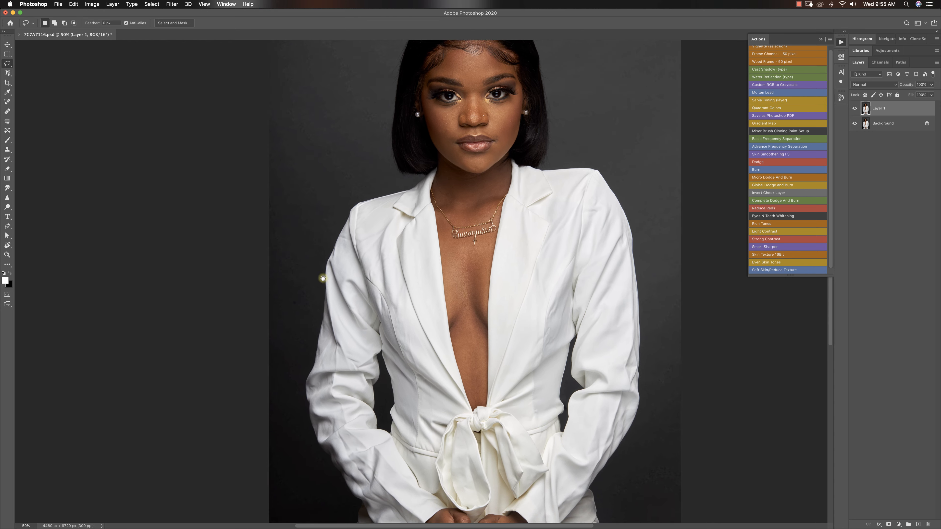
pyautogui.moveTo(297, 294); pyautogui.dragTo(298, 299)
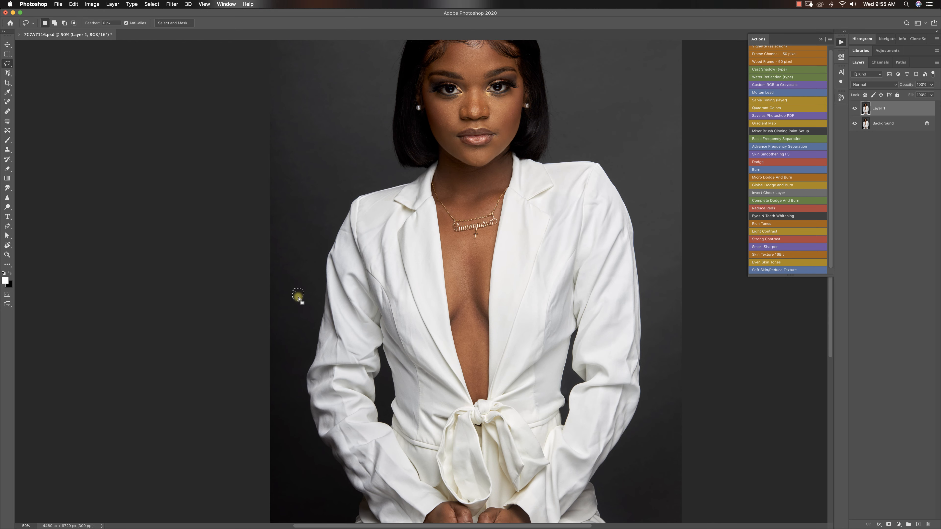
pyautogui.rightClick(298, 296)
pyautogui.click(311, 385)
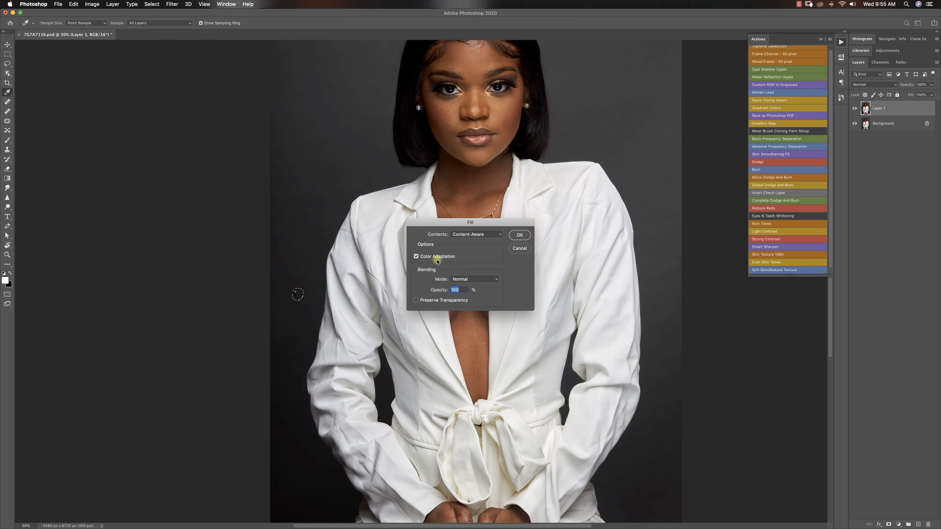
pyautogui.click(519, 235)
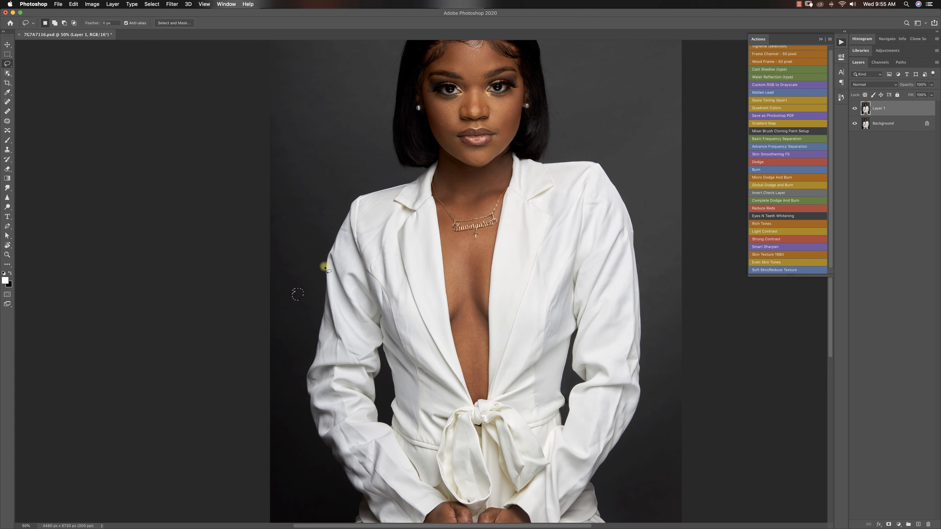
pyautogui.press('z')
pyautogui.keyDown('alt'); pyautogui.click(355, 269); pyautogui.keyUp('alt')
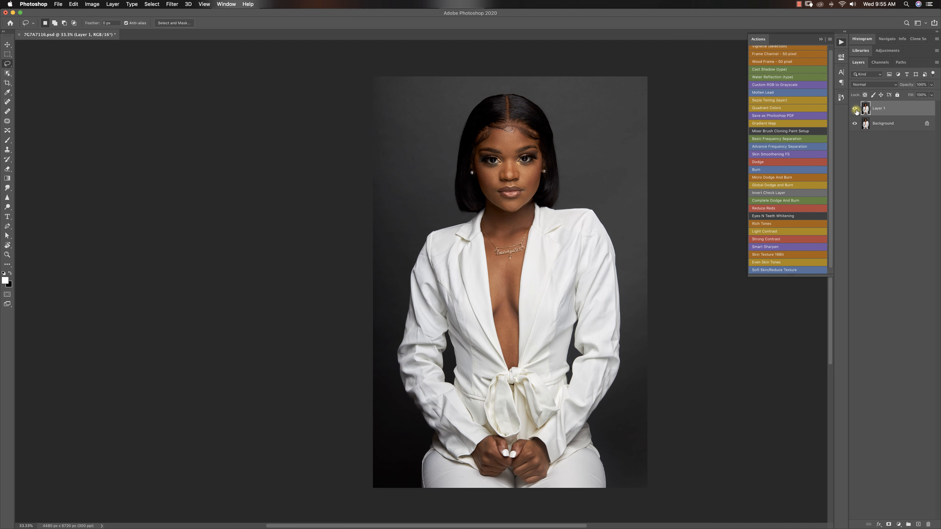
# - Remove the flyaway hairs from the backdrop around the upper left of the hair with a smaller Content-Aware Spot Healing Brush
pyautogui.click(497, 93)
pyautogui.click(496, 94)
pyautogui.click(495, 94)
pyautogui.press('l')
pyautogui.moveTo(491, 139); pyautogui.dragTo(385, 171)
pyautogui.moveTo(460, 173); pyautogui.dragTo(426, 147)
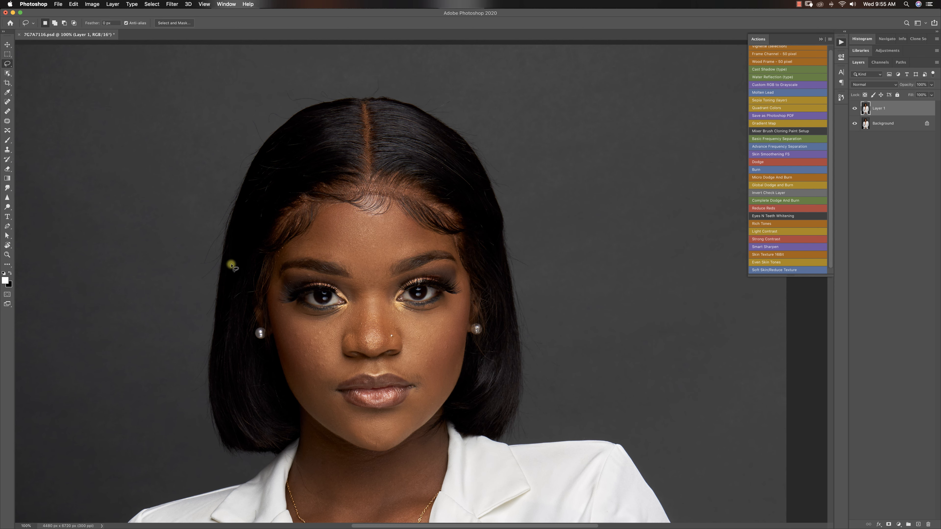
pyautogui.click(7, 101)
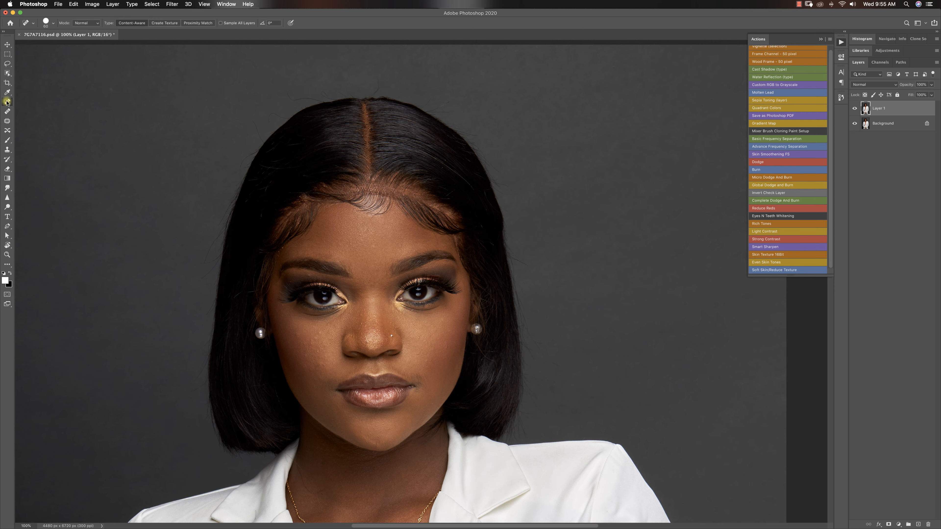
pyautogui.keyDown('super'); pyautogui.click(248, 129); pyautogui.keyUp('super')
pyautogui.press('[')
pyautogui.press('[')
pyautogui.press('[')
pyautogui.press('[')
pyautogui.press('[')
pyautogui.press('[')
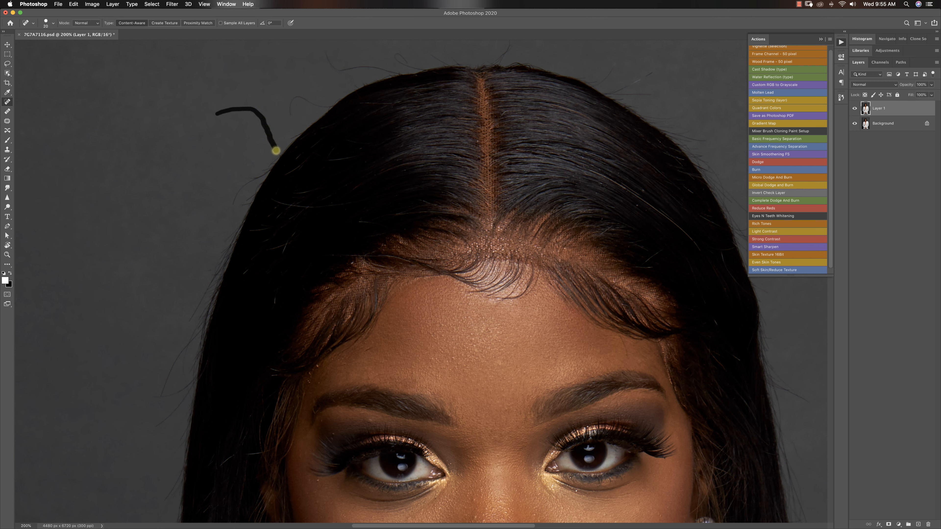
pyautogui.moveTo(278, 153); pyautogui.dragTo(279, 153)
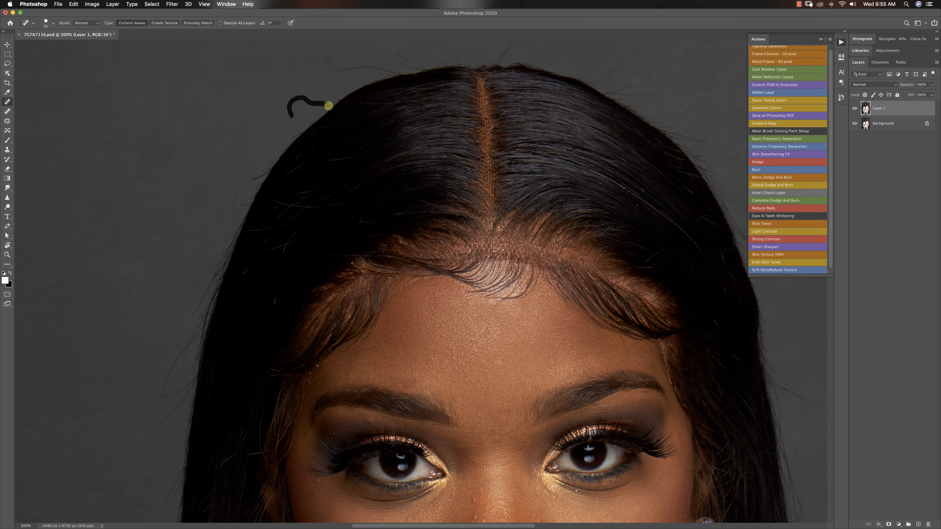
pyautogui.moveTo(329, 105); pyautogui.dragTo(335, 105)
pyautogui.moveTo(298, 134); pyautogui.dragTo(297, 133)
pyautogui.moveTo(254, 178); pyautogui.dragTo(232, 208)
pyautogui.moveTo(325, 52)
pyautogui.mouseDown()
pyautogui.moveTo(329, 63)
pyautogui.moveTo(325, 53)
pyautogui.moveTo(398, 72)
pyautogui.mouseUp()
pyautogui.moveTo(422, 69); pyautogui.dragTo(434, 60)
# - Heal the stray hairs sticking out along the left edge of the hair, level with the forehead and eyes
pyautogui.moveTo(204, 294)
pyautogui.mouseDown()
pyautogui.moveTo(192, 322)
pyautogui.moveTo(193, 255)
pyautogui.mouseUp()
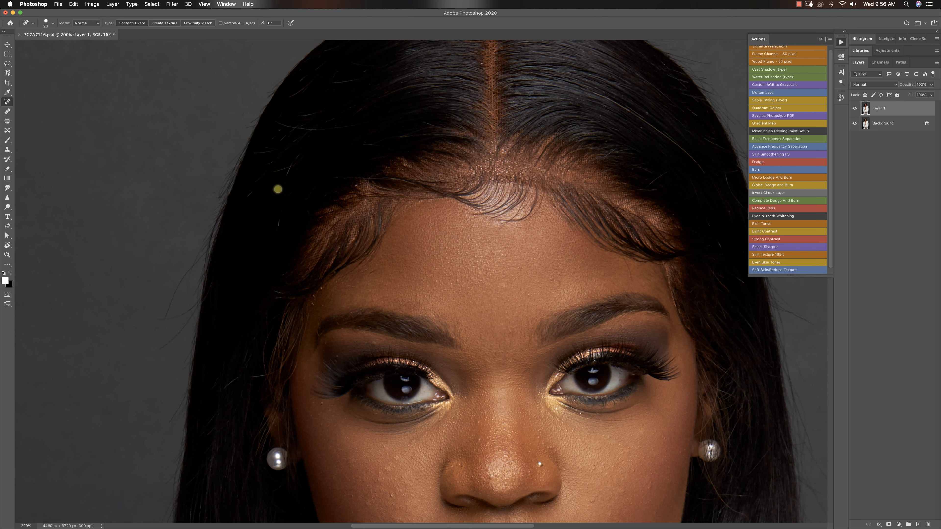
pyautogui.moveTo(193, 313)
pyautogui.mouseDown()
pyautogui.moveTo(159, 349)
pyautogui.moveTo(190, 309)
pyautogui.moveTo(159, 319)
pyautogui.moveTo(180, 280)
pyautogui.mouseUp()
pyautogui.moveTo(207, 251); pyautogui.dragTo(207, 250)
pyautogui.moveTo(188, 288); pyautogui.dragTo(195, 254)
pyautogui.moveTo(207, 305); pyautogui.dragTo(206, 229)
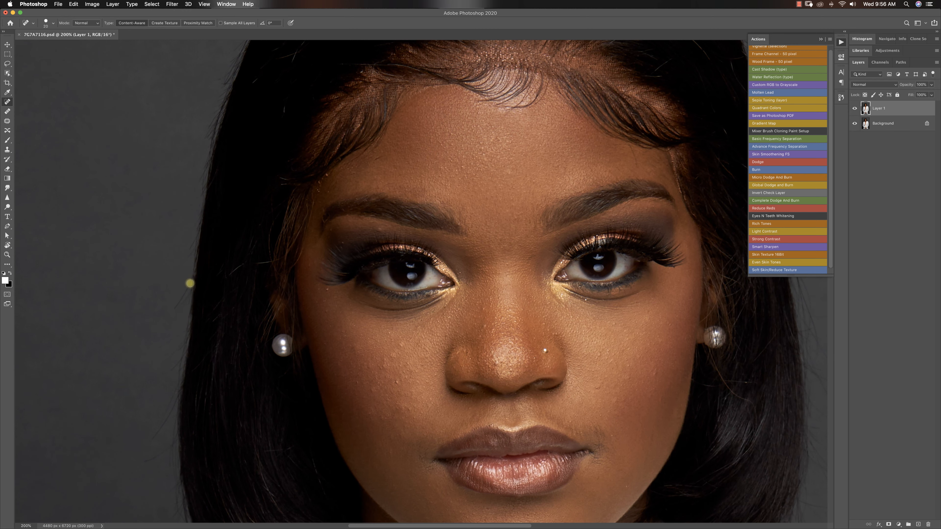
# - Clean up the flyaway hairs on the backdrop beside the lower left edge of the hair
pyautogui.moveTo(190, 279); pyautogui.dragTo(171, 312)
pyautogui.moveTo(147, 389)
pyautogui.mouseDown()
pyautogui.moveTo(141, 334)
pyautogui.moveTo(159, 375)
pyautogui.moveTo(161, 361)
pyautogui.moveTo(142, 367)
pyautogui.mouseUp()
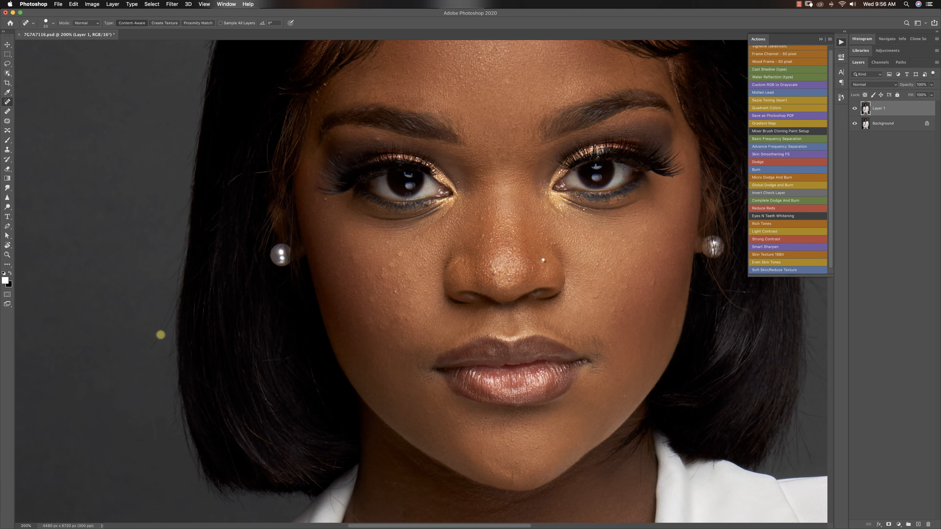
pyautogui.moveTo(171, 314); pyautogui.dragTo(142, 359)
pyautogui.moveTo(146, 441); pyautogui.dragTo(160, 426)
# - Heal the light loose strand right of the parting and the flyaways above the crown and its right side
pyautogui.scroll(5, 220, 218)
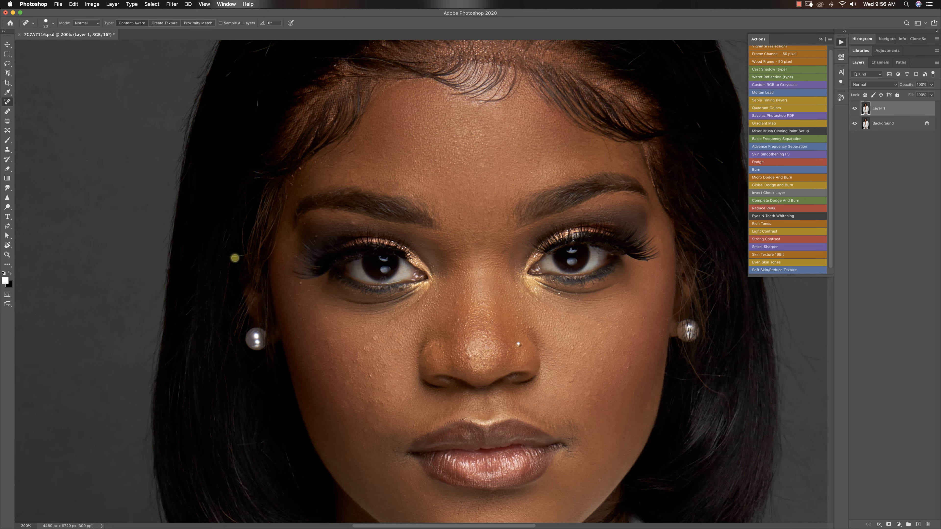
pyautogui.scroll(8, 252, 189)
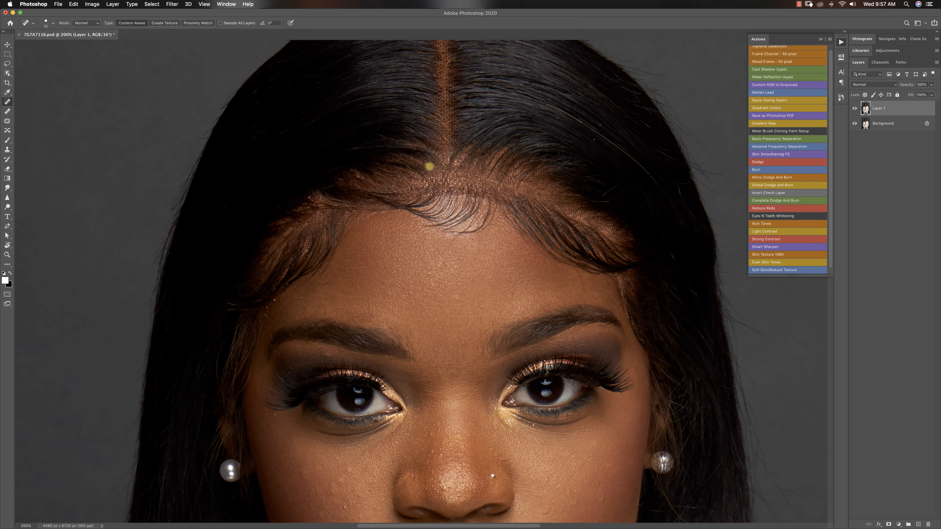
pyautogui.moveTo(443, 142); pyautogui.dragTo(367, 257)
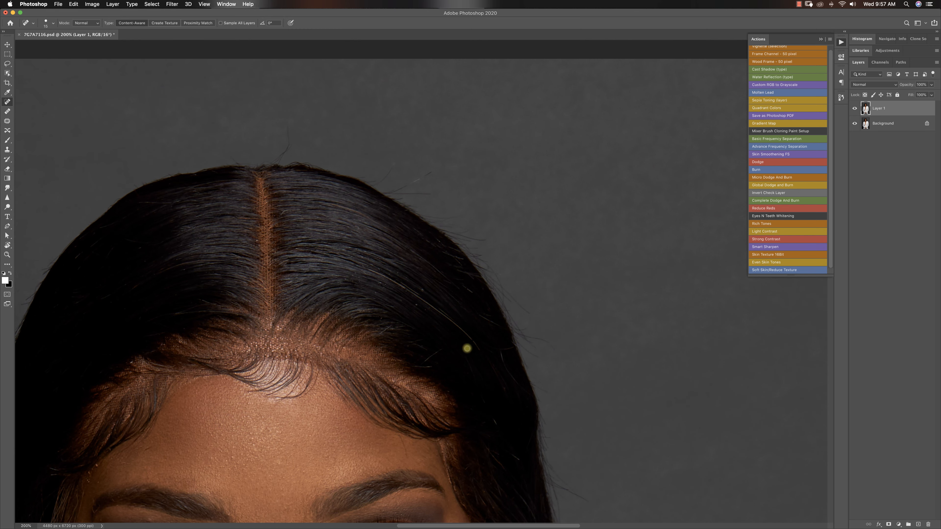
pyautogui.moveTo(475, 345); pyautogui.dragTo(366, 271)
pyautogui.moveTo(289, 125)
pyautogui.mouseDown()
pyautogui.moveTo(291, 144)
pyautogui.moveTo(278, 160)
pyautogui.moveTo(288, 135)
pyautogui.mouseUp()
pyautogui.moveTo(222, 151); pyautogui.dragTo(222, 151)
pyautogui.moveTo(387, 194)
pyautogui.mouseDown()
pyautogui.moveTo(432, 170)
pyautogui.moveTo(398, 194)
pyautogui.moveTo(433, 193)
pyautogui.mouseUp()
# - Heal the loose strands lying across the dark hair beneath the earring on the right side of the face
pyautogui.scroll(-5, 452, 239)
pyautogui.hscroll(3, 451, 239)
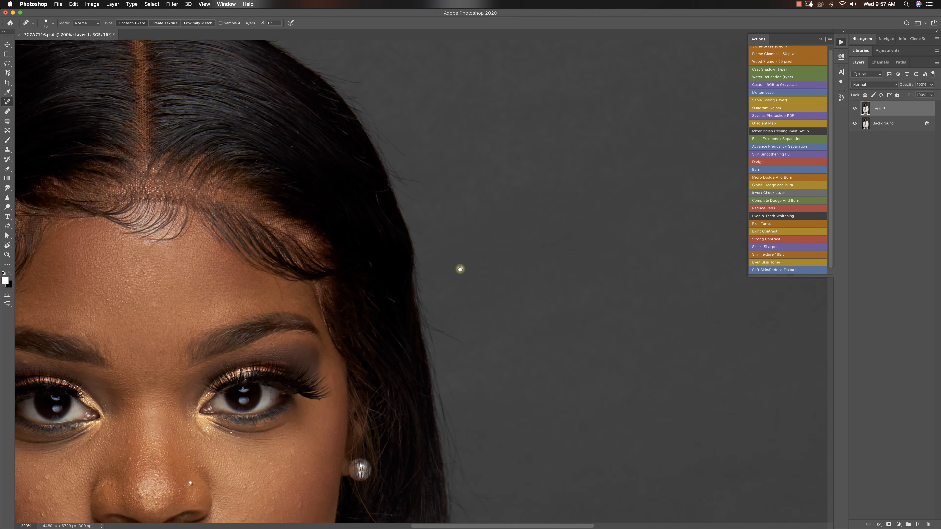
pyautogui.scroll(-3, 460, 269)
pyautogui.hscroll(1, 460, 269)
pyautogui.moveTo(470, 356); pyautogui.dragTo(458, 252)
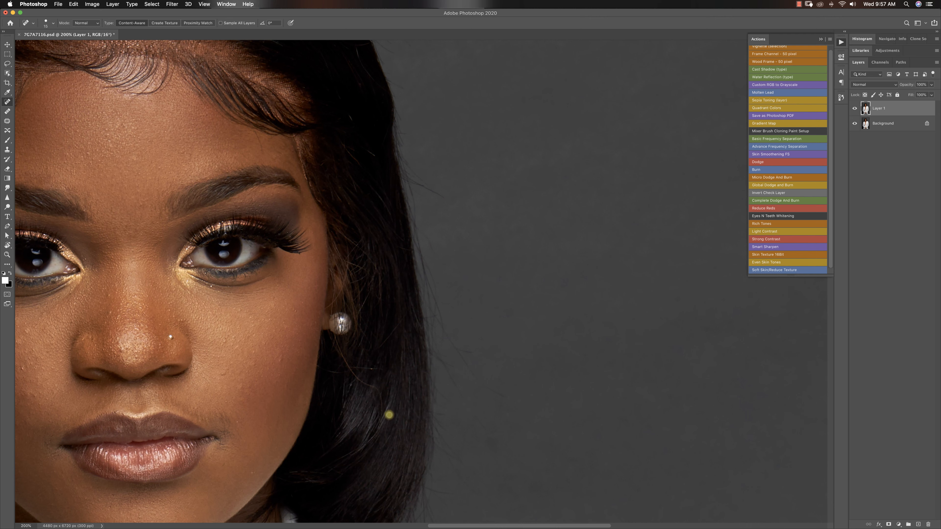
pyautogui.moveTo(381, 420); pyautogui.dragTo(381, 401)
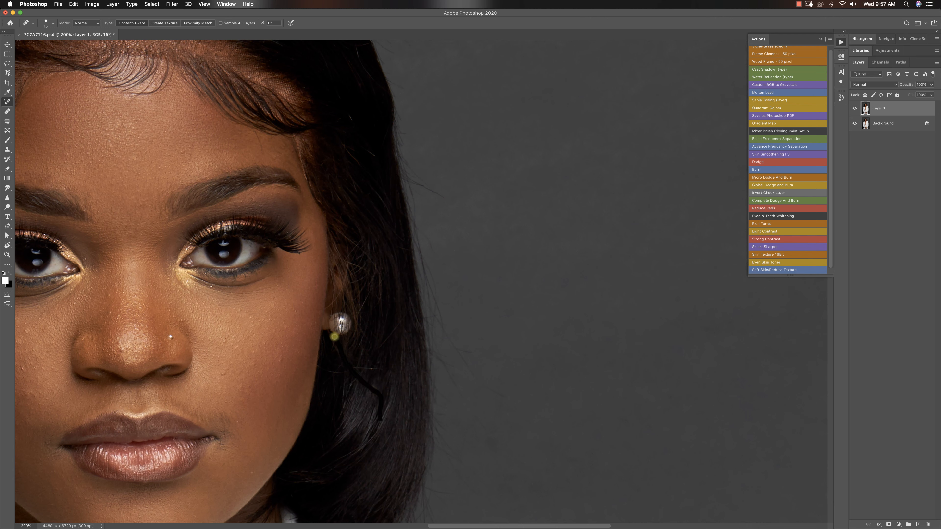
pyautogui.moveTo(334, 337)
pyautogui.mouseDown()
pyautogui.moveTo(375, 351)
pyautogui.moveTo(367, 374)
pyautogui.mouseUp()
# - Remove the flyaway hairs from the backdrop along the right edge of the hair, up to the crown
pyautogui.moveTo(508, 397)
pyautogui.mouseDown()
pyautogui.moveTo(445, 334)
pyautogui.moveTo(459, 366)
pyautogui.mouseUp()
pyautogui.moveTo(477, 417)
pyautogui.mouseDown()
pyautogui.moveTo(482, 426)
pyautogui.moveTo(442, 362)
pyautogui.mouseUp()
pyautogui.moveTo(461, 351); pyautogui.dragTo(463, 352)
pyautogui.moveTo(414, 182)
pyautogui.mouseDown()
pyautogui.moveTo(431, 187)
pyautogui.moveTo(428, 200)
pyautogui.mouseUp()
pyautogui.moveTo(392, 81)
pyautogui.mouseDown()
pyautogui.moveTo(410, 95)
pyautogui.moveTo(416, 204)
pyautogui.mouseUp()
pyautogui.moveTo(349, 158)
pyautogui.mouseDown()
pyautogui.moveTo(370, 164)
pyautogui.moveTo(378, 155)
pyautogui.moveTo(351, 148)
pyautogui.moveTo(368, 161)
pyautogui.moveTo(351, 148)
pyautogui.moveTo(360, 130)
pyautogui.moveTo(337, 104)
pyautogui.moveTo(358, 132)
pyautogui.mouseUp()
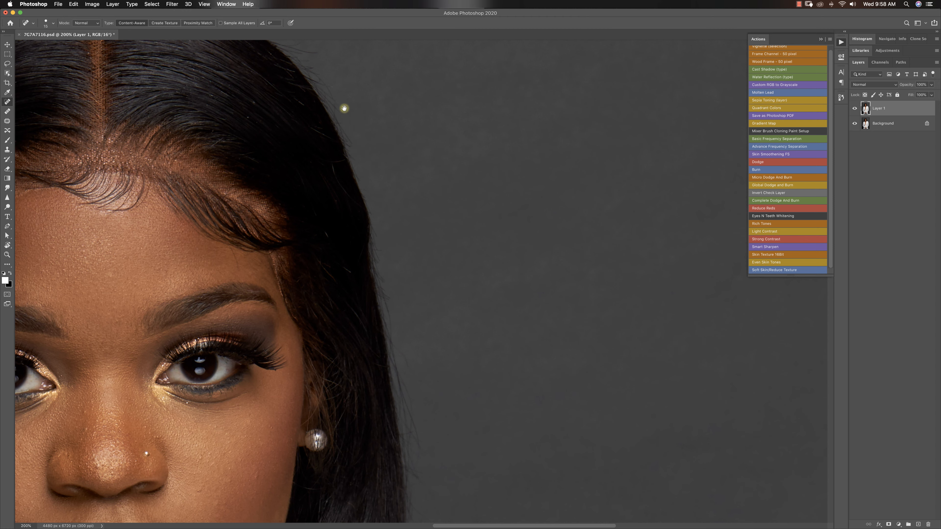
pyautogui.scroll(5, 343, 105)
pyautogui.moveTo(331, 175); pyautogui.dragTo(289, 162)
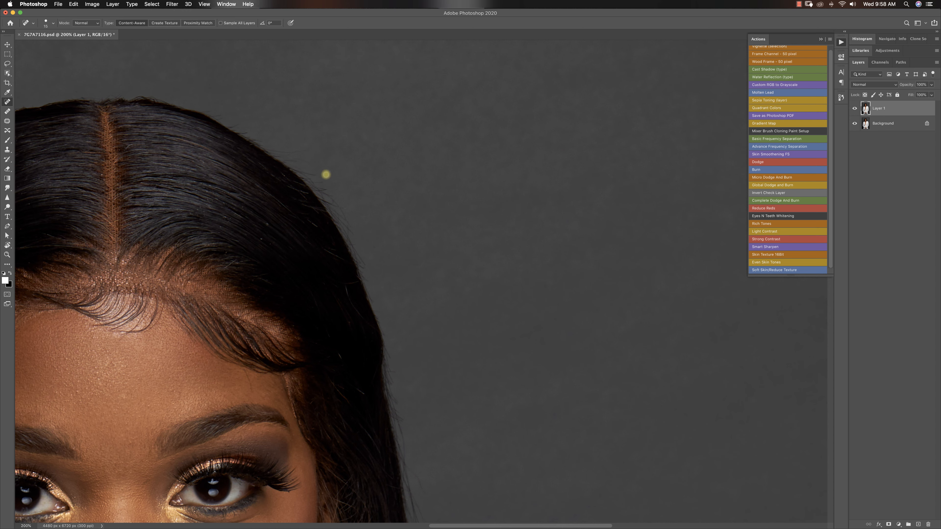
# - Compare the cleaned-up hair outline with the original by repeatedly hiding and showing Layer 1
pyautogui.press('z')
pyautogui.keyDown('alt'); pyautogui.click(392, 224); pyautogui.keyUp('alt')
pyautogui.keyDown('alt'); pyautogui.click(392, 223); pyautogui.keyUp('alt')
pyautogui.keyDown('alt'); pyautogui.click(392, 224); pyautogui.keyUp('alt')
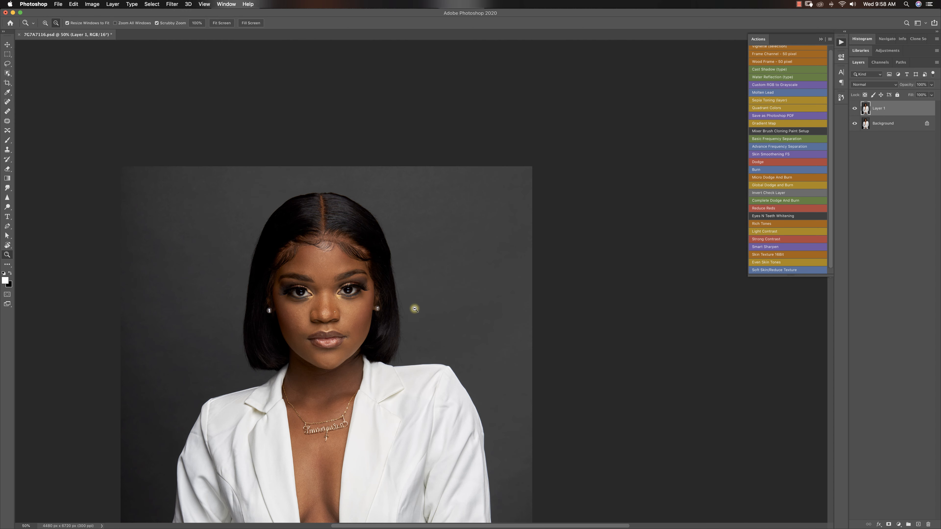
pyautogui.keyDown('alt'); pyautogui.click(415, 309); pyautogui.keyUp('alt')
pyautogui.click(403, 306)
pyautogui.press('j')
pyautogui.click(854, 109)
pyautogui.click(854, 109)
pyautogui.click(854, 108)
pyautogui.click(854, 109)
pyautogui.click(854, 108)
pyautogui.click(854, 109)
pyautogui.click(854, 109)
pyautogui.click(854, 108)
# - Inspect the whole portrait and check the retouched Layer 1 once more against the Background layer
pyautogui.press('z')
pyautogui.keyDown('alt'); pyautogui.click(419, 280); pyautogui.keyUp('alt')
pyautogui.keyDown('alt'); pyautogui.click(420, 279); pyautogui.keyUp('alt')
pyautogui.keyDown('alt'); pyautogui.click(369, 347); pyautogui.keyUp('alt')
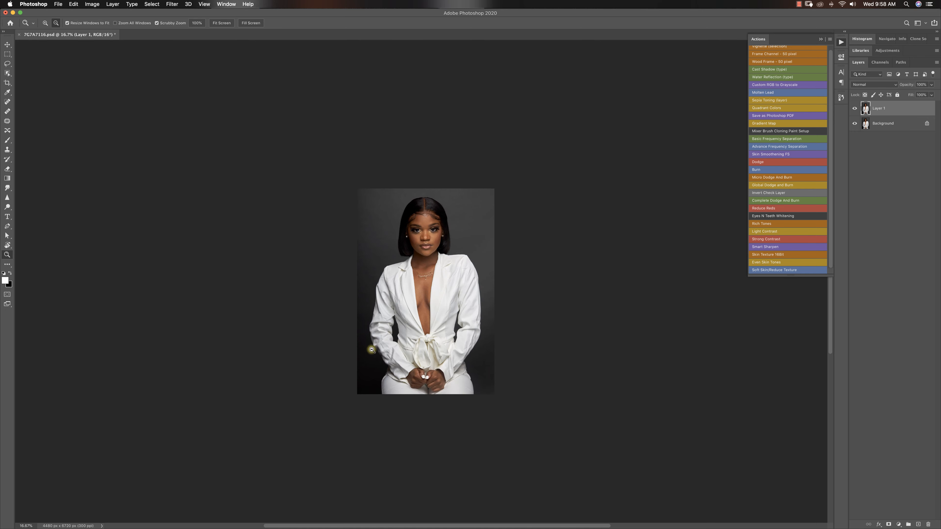
pyautogui.click(422, 303)
pyautogui.click(470, 214)
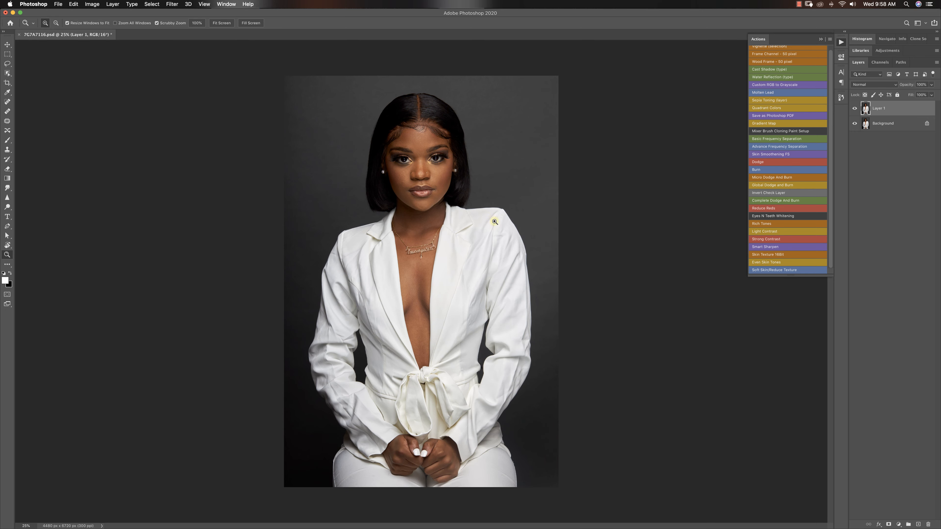
pyautogui.click(487, 199)
pyautogui.press('j')
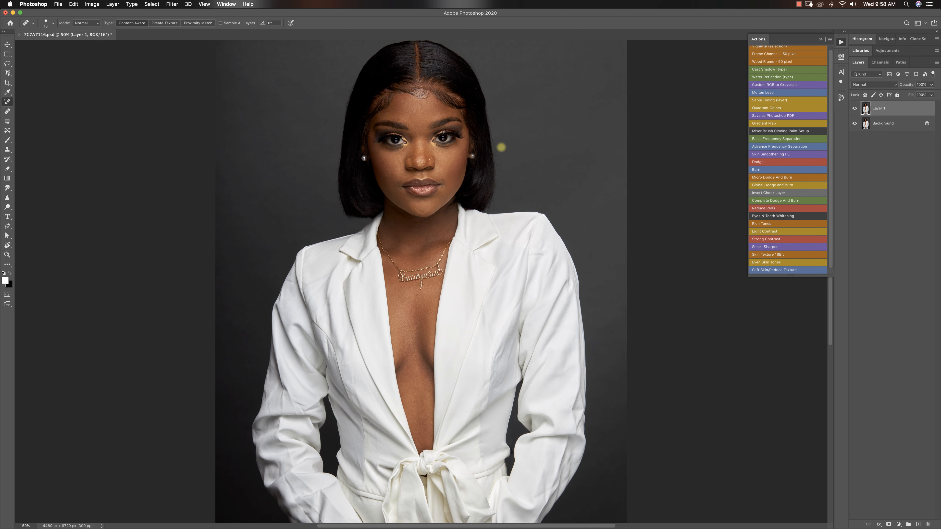
pyautogui.press('z')
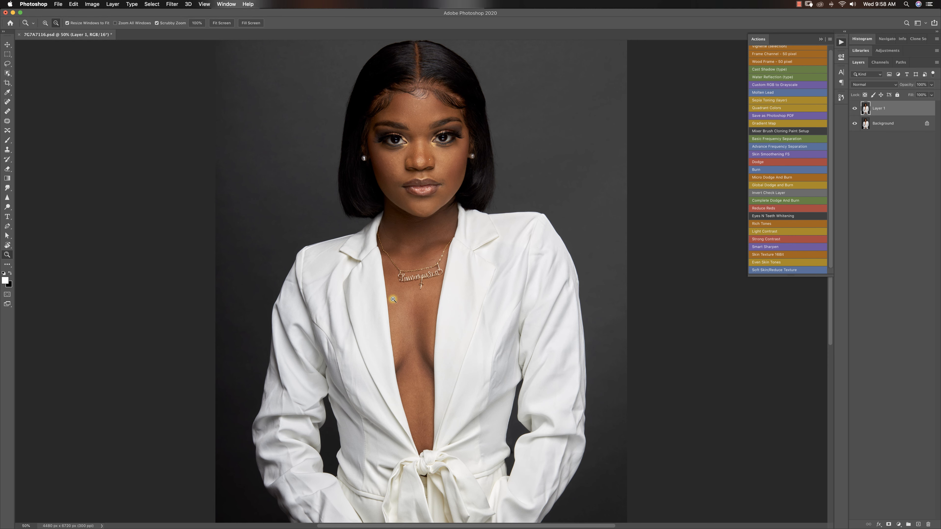
pyautogui.keyDown('alt'); pyautogui.click(447, 219); pyautogui.keyUp('alt')
pyautogui.keyDown('alt'); pyautogui.click(443, 218); pyautogui.keyUp('alt')
pyautogui.keyDown('alt'); pyautogui.click(440, 218); pyautogui.keyUp('alt')
pyautogui.click(440, 217)
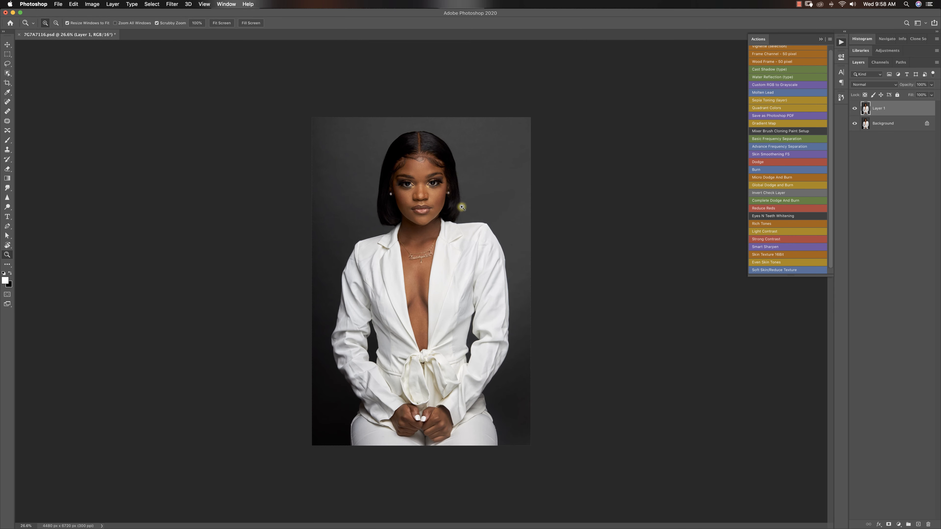
pyautogui.click(447, 202)
pyautogui.click(442, 194)
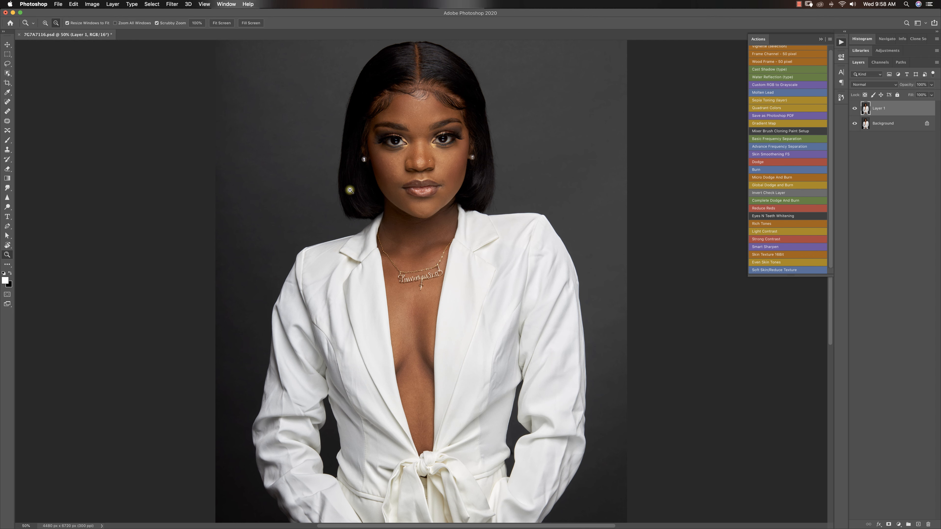
pyautogui.keyDown('alt'); pyautogui.click(421, 204); pyautogui.keyUp('alt')
pyautogui.press('j')
pyautogui.click(854, 108)
pyautogui.click(855, 110)
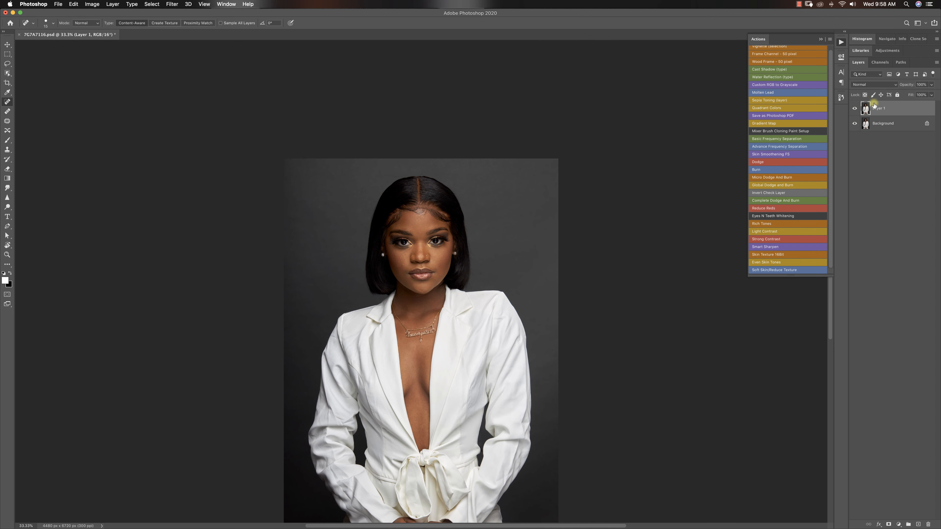
# - Run the Basic Frequency Separation action, checking the face in the blur preview and applying a Gaussian Blur radius of 10 pixels
pyautogui.click(775, 140)
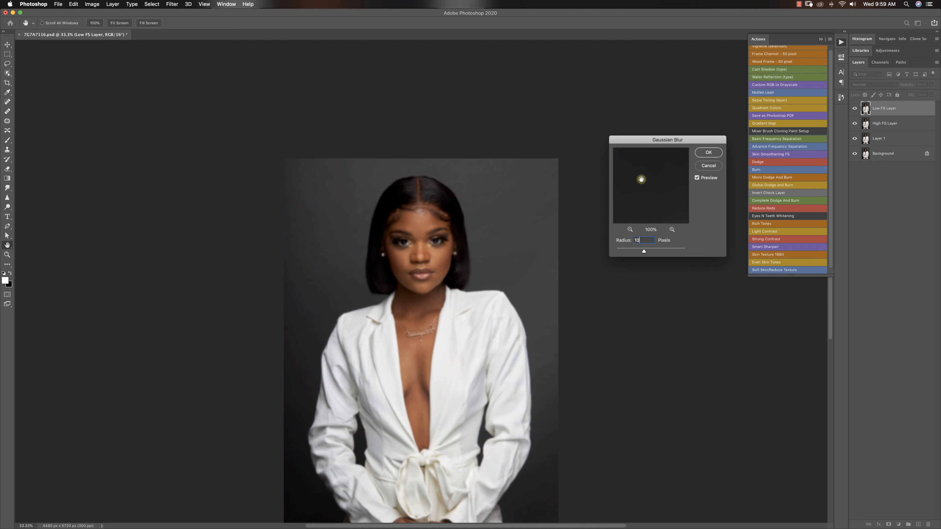
pyautogui.moveTo(641, 180); pyautogui.dragTo(684, 218)
pyautogui.click(630, 230)
pyautogui.click(630, 230)
pyautogui.moveTo(635, 177); pyautogui.dragTo(666, 190)
pyautogui.click(672, 230)
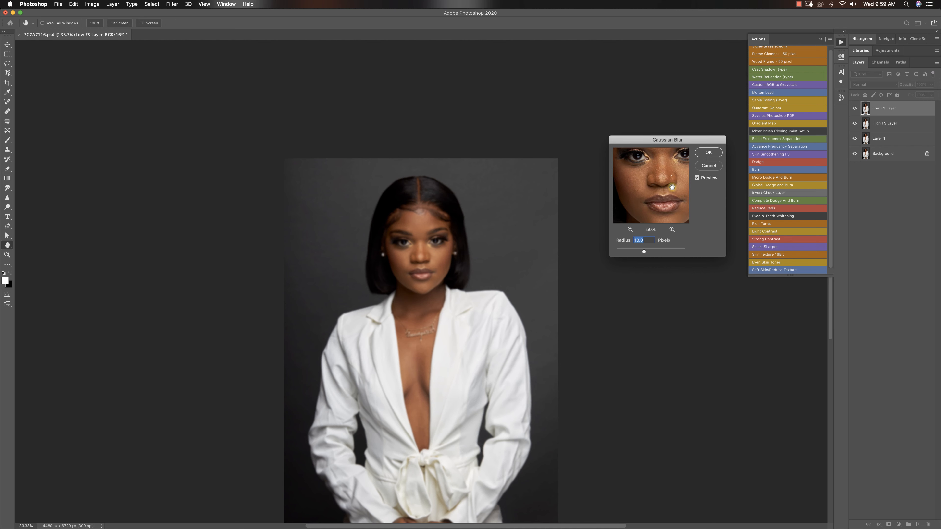
pyautogui.click(708, 152)
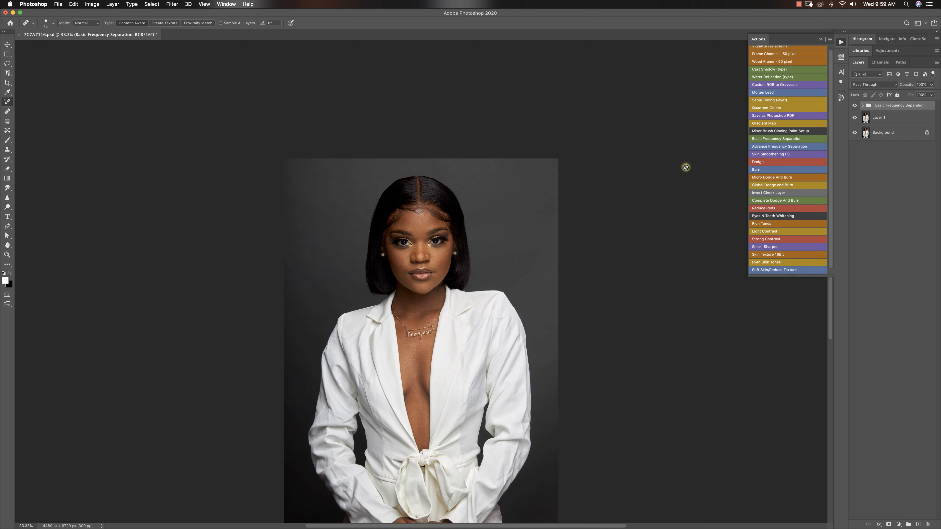
# - Expand the Basic Frequency Separation group and select the High FS Layer with the Spot Healing Brush active over the face
pyautogui.click(862, 105)
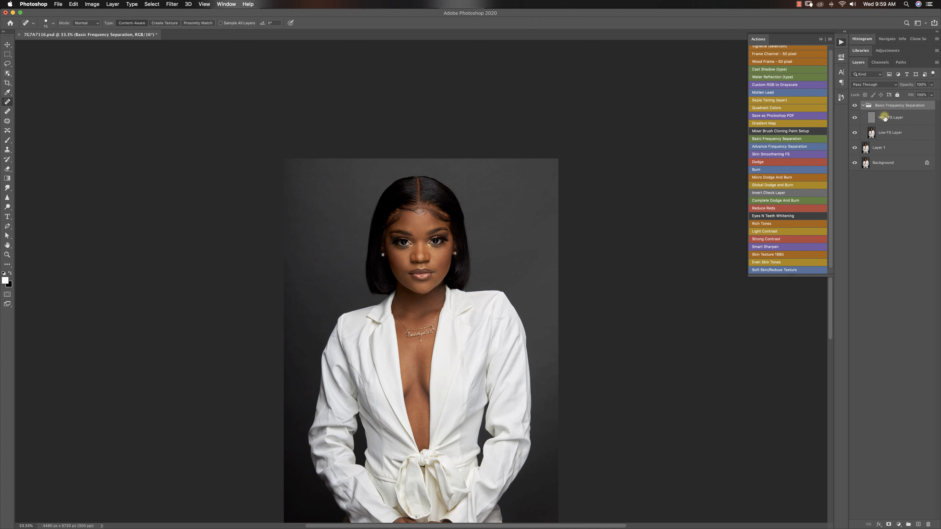
pyautogui.click(887, 117)
pyautogui.press('z')
pyautogui.moveTo(405, 245)
pyautogui.mouseDown()
pyautogui.moveTo(459, 268)
pyautogui.moveTo(423, 217)
pyautogui.mouseUp()
pyautogui.press('j')
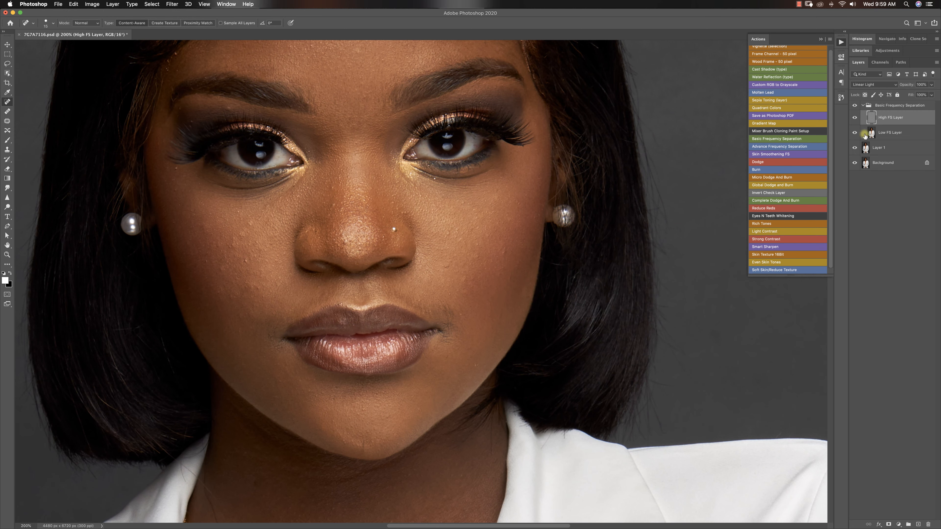
# - Select the Low FS Layer and switch to the Clone Stamp tool
pyautogui.click(887, 132)
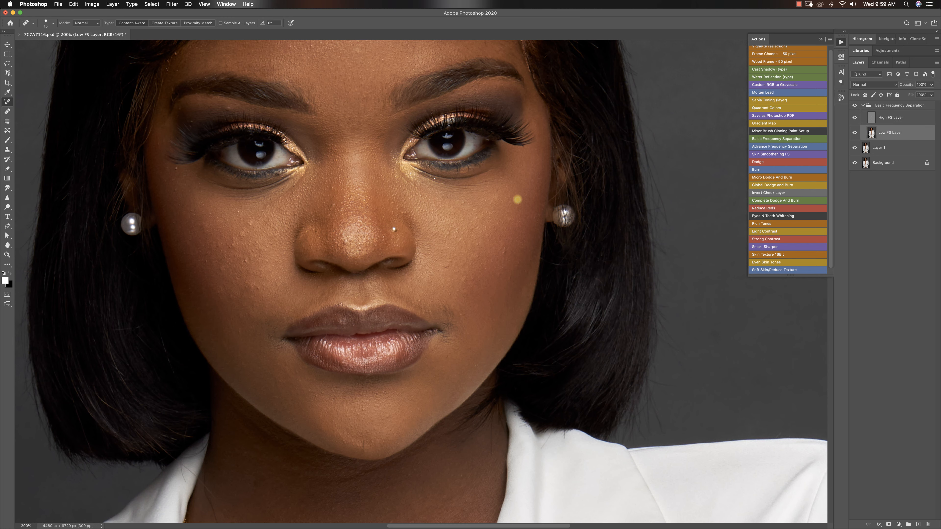
pyautogui.press('s')
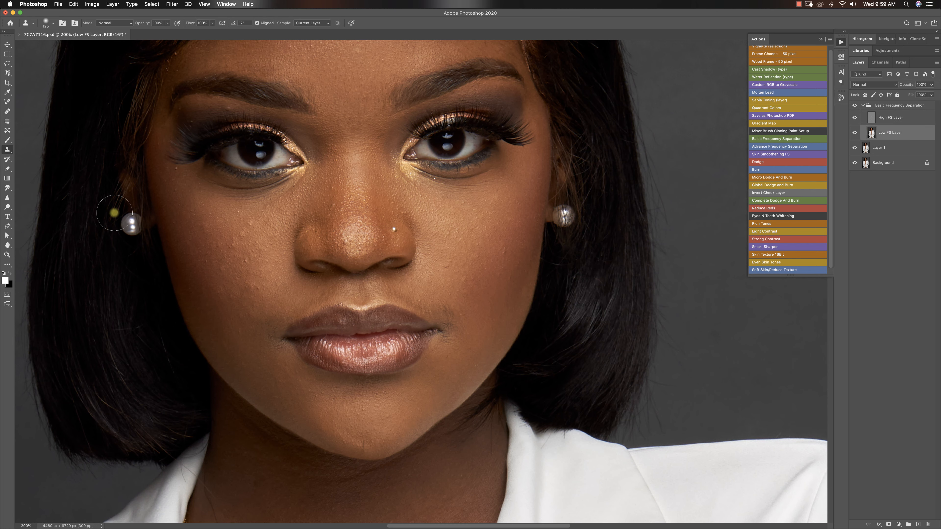
pyautogui.press('z')
pyautogui.keyDown('alt'); pyautogui.click(142, 217); pyautogui.keyUp('alt')
pyautogui.keyDown('alt'); pyautogui.click(142, 217); pyautogui.keyUp('alt')
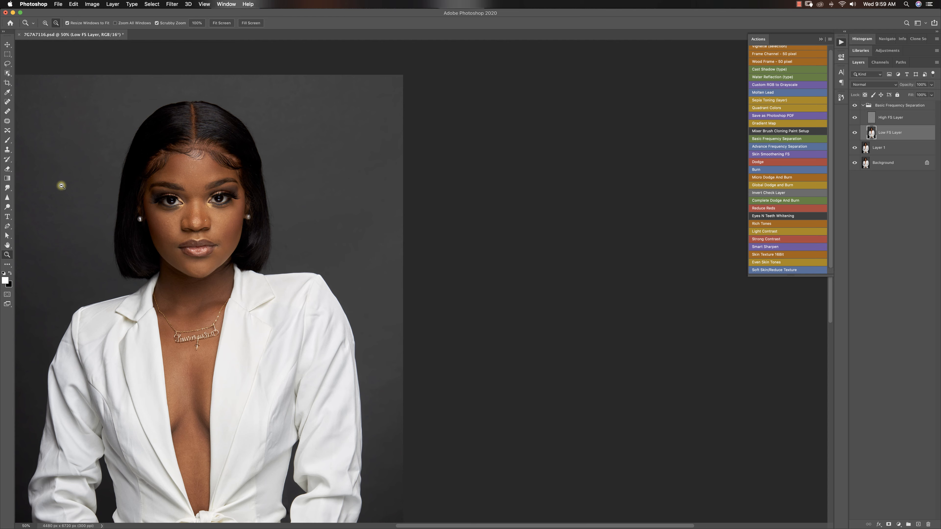
pyautogui.click(186, 193)
pyautogui.press('s')
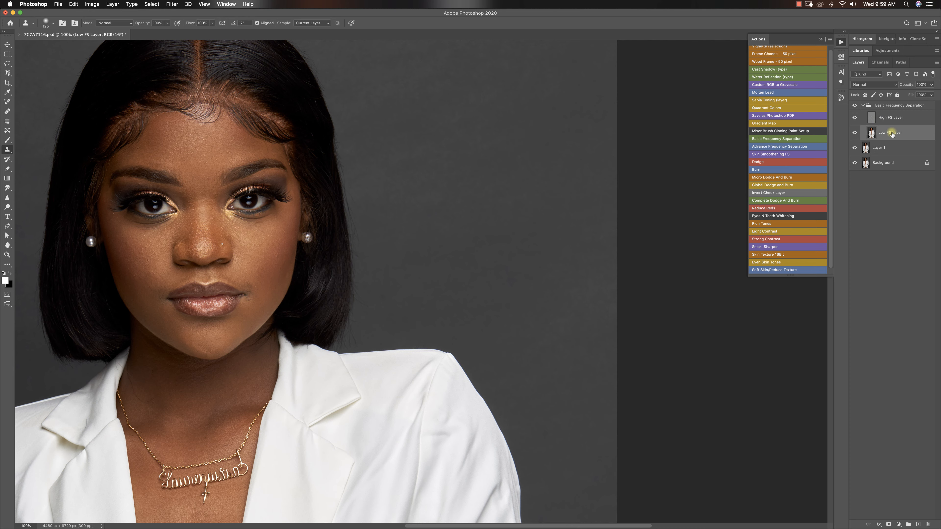
# - Select the High FS Layer and clone clean skin over the bumps on the picture-left cheek with a much smaller Clone Stamp brush
pyautogui.click(890, 122)
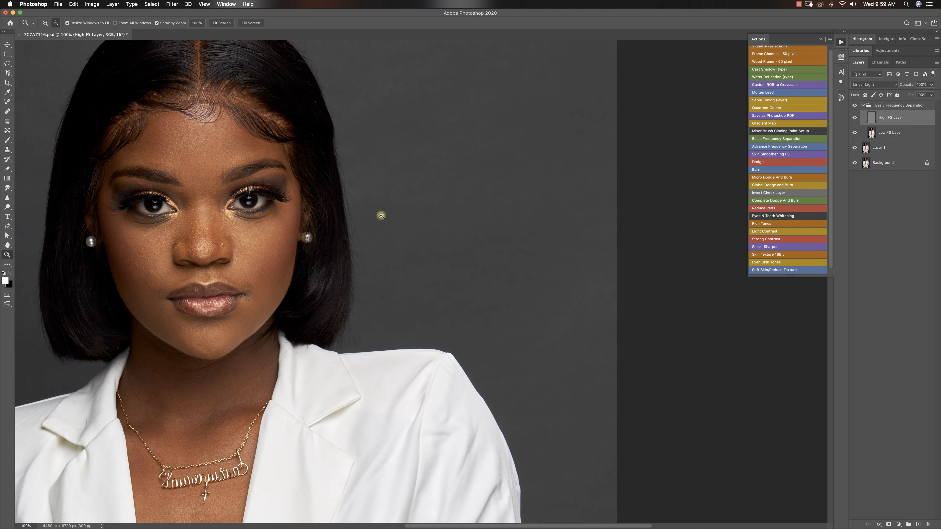
pyautogui.moveTo(188, 232); pyautogui.dragTo(344, 231)
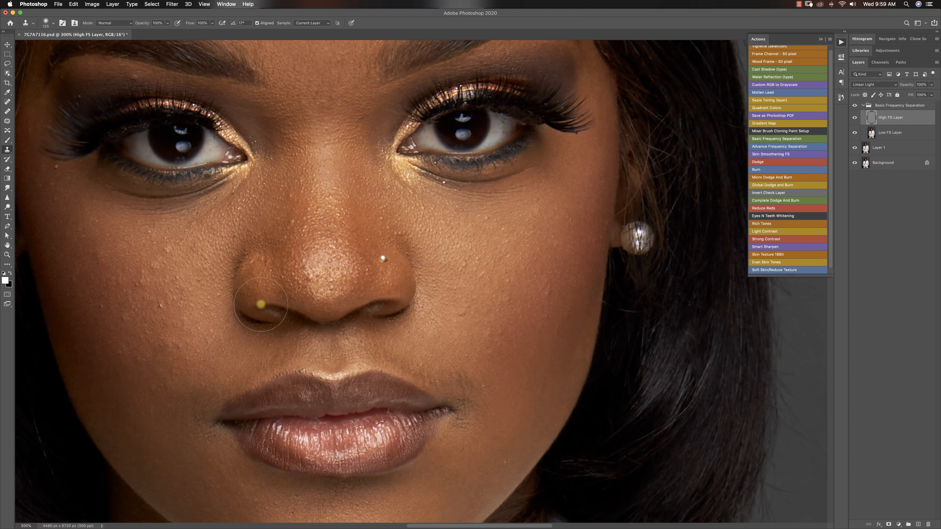
pyautogui.press('[')
pyautogui.press('[')
pyautogui.press('[')
pyautogui.press('[')
pyautogui.press('[')
pyautogui.press('[')
pyautogui.press('[')
pyautogui.press('[')
pyautogui.press('[')
pyautogui.scroll(-1, 219, 132)
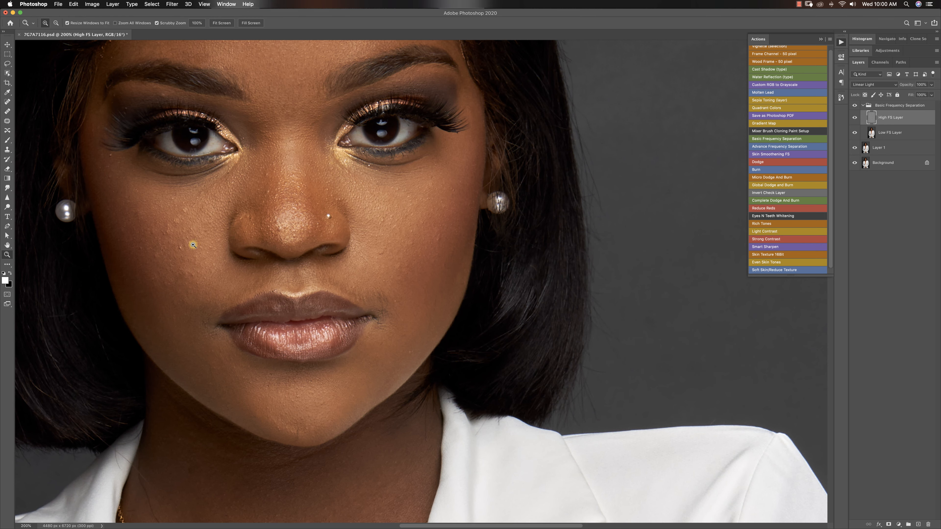
pyautogui.scroll(2, 201, 238)
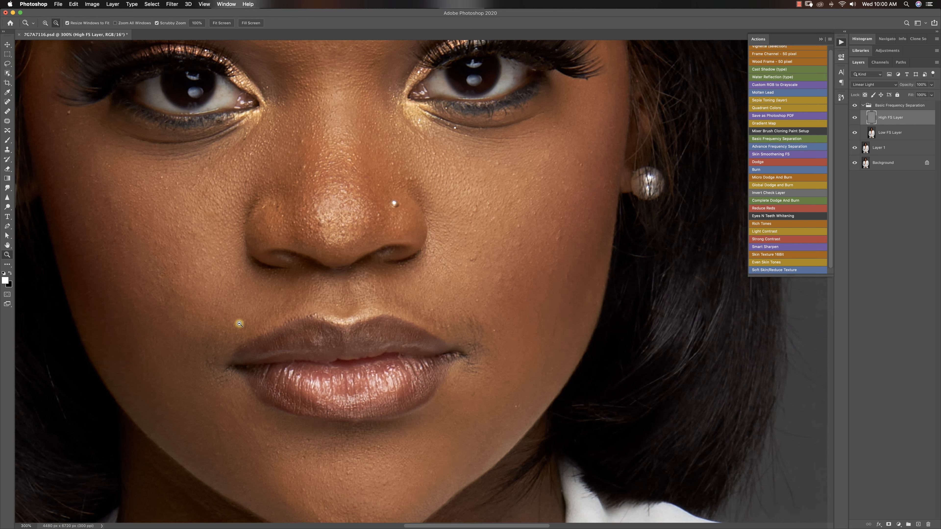
pyautogui.scroll(-1, 231, 341)
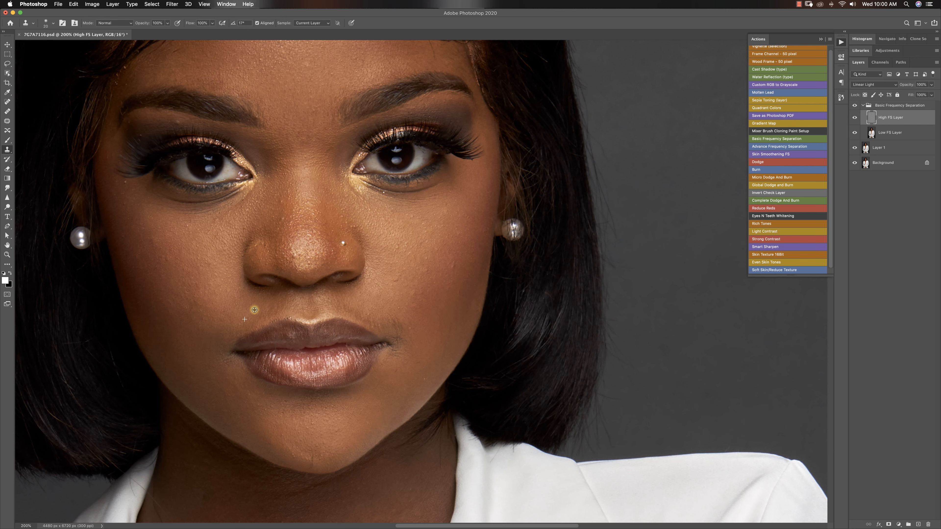
# - Clone clean skin texture over the dark patch beside the picture-right corner of the mouth
pyautogui.keyDown('alt'); pyautogui.click(403, 359); pyautogui.keyUp('alt')
pyautogui.click(403, 339)
pyautogui.click(396, 343)
pyautogui.click(406, 334)
pyautogui.click(407, 320)
pyautogui.scroll(1, 310, 256)
pyautogui.scroll(-1, 312, 261)
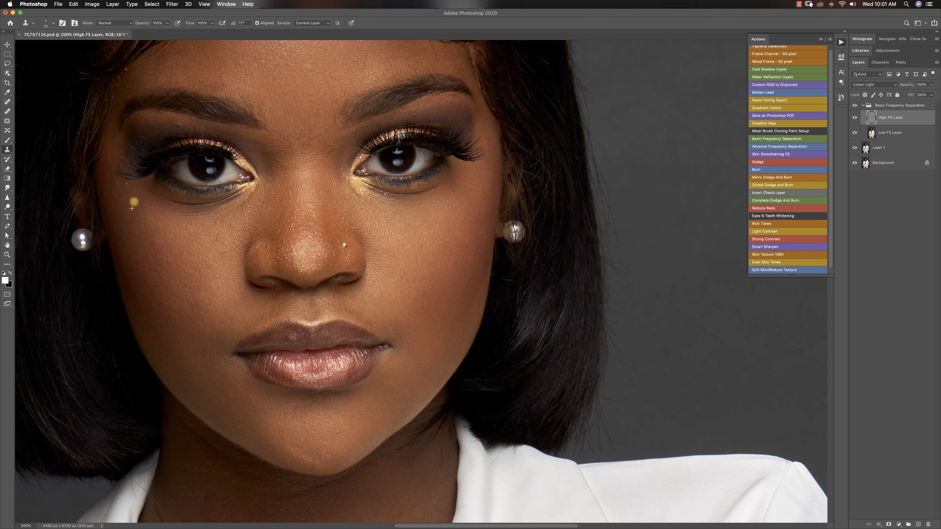
# - Clone clean texture over the skin near the outer picture-left eye and along the cheek beside the pierced nostril
pyautogui.click(126, 183)
pyautogui.scroll(1, 300, 268)
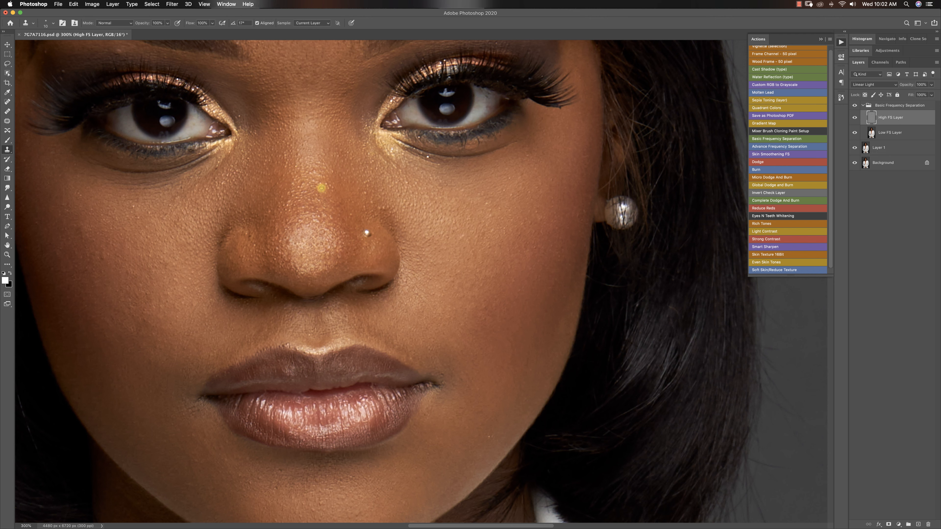
pyautogui.keyDown('alt'); pyautogui.click(355, 216); pyautogui.keyUp('alt')
pyautogui.moveTo(381, 209); pyautogui.dragTo(395, 217)
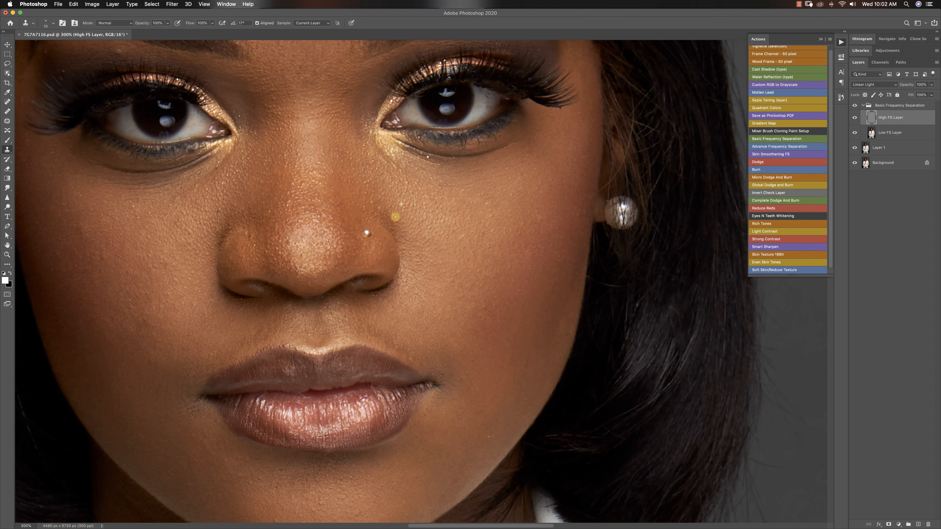
pyautogui.keyDown('alt'); pyautogui.click(412, 262); pyautogui.keyUp('alt')
pyautogui.moveTo(403, 252); pyautogui.dragTo(404, 248)
pyautogui.keyDown('alt'); pyautogui.click(402, 311); pyautogui.keyUp('alt')
# - Even out the texture on the picture-left side of the nose and up the bridge to between the eyes
pyautogui.keyDown('alt'); pyautogui.click(248, 252); pyautogui.keyUp('alt')
pyautogui.click(250, 234)
pyautogui.moveTo(274, 259)
pyautogui.mouseDown()
pyautogui.moveTo(244, 267)
pyautogui.moveTo(247, 248)
pyautogui.mouseUp()
pyautogui.moveTo(289, 212)
pyautogui.mouseDown()
pyautogui.moveTo(279, 212)
pyautogui.moveTo(293, 196)
pyautogui.mouseUp()
pyautogui.keyDown('alt'); pyautogui.click(285, 197); pyautogui.keyUp('alt')
pyautogui.click(302, 183)
pyautogui.moveTo(290, 189)
pyautogui.mouseDown()
pyautogui.moveTo(280, 179)
pyautogui.moveTo(261, 195)
pyautogui.moveTo(257, 183)
pyautogui.mouseUp()
pyautogui.moveTo(338, 182); pyautogui.dragTo(336, 157)
pyautogui.keyDown('alt'); pyautogui.click(345, 152); pyautogui.keyUp('alt')
pyautogui.moveTo(312, 108); pyautogui.dragTo(309, 94)
# - Clone fresh texture over the uneven skin on both cheeks below the eyes
pyautogui.keyDown('alt'); pyautogui.click(315, 128); pyautogui.keyUp('alt')
pyautogui.moveTo(170, 213)
pyautogui.mouseDown()
pyautogui.moveTo(124, 206)
pyautogui.moveTo(137, 206)
pyautogui.moveTo(128, 209)
pyautogui.moveTo(146, 222)
pyautogui.moveTo(151, 209)
pyautogui.moveTo(123, 201)
pyautogui.mouseUp()
pyautogui.keyDown('alt'); pyautogui.click(170, 198); pyautogui.keyUp('alt')
pyautogui.keyDown('alt'); pyautogui.click(149, 212); pyautogui.keyUp('alt')
pyautogui.moveTo(421, 238); pyautogui.dragTo(424, 269)
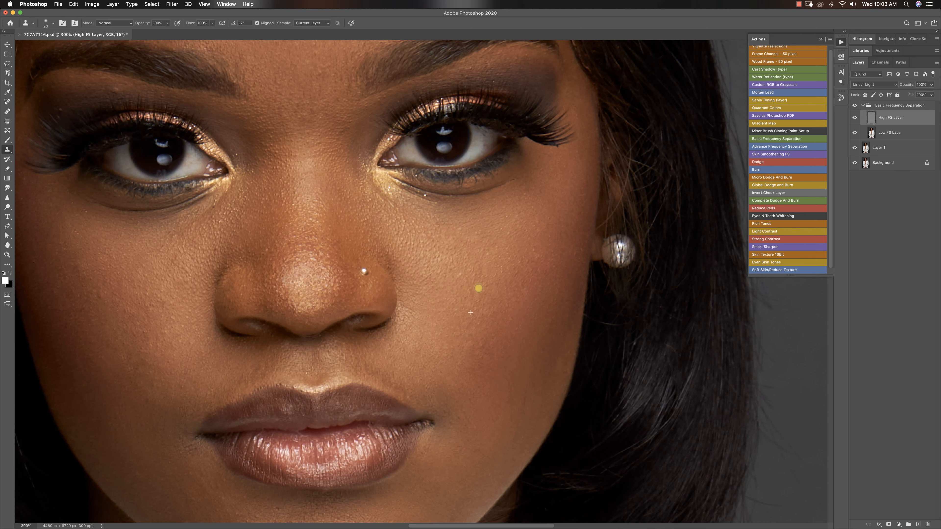
# - Clone clean texture over the skin beside the nose bridge and the bumps on the forehead above the eyebrows
pyautogui.scroll(5, 407, 222)
pyautogui.keyDown('alt'); pyautogui.click(275, 306); pyautogui.keyUp('alt')
pyautogui.keyDown('alt'); pyautogui.click(243, 305); pyautogui.keyUp('alt')
pyautogui.click(220, 306)
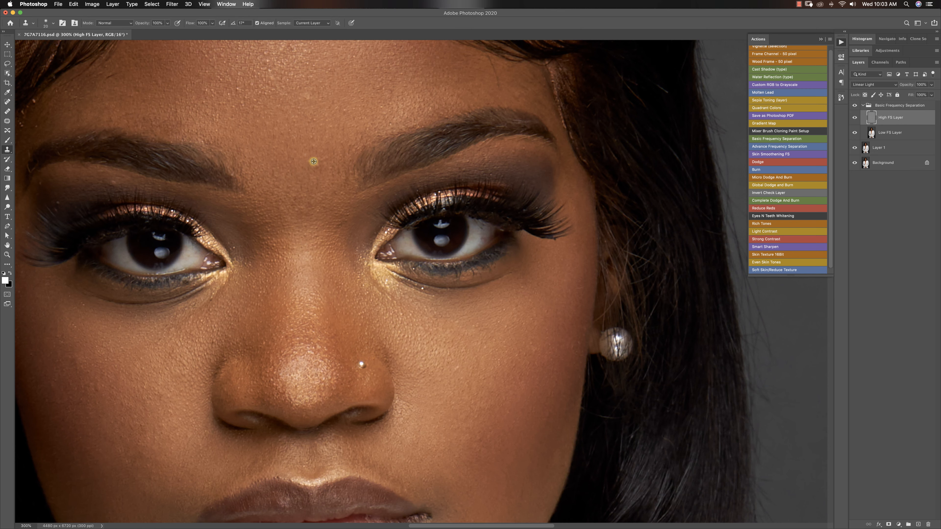
pyautogui.scroll(5, 338, 148)
pyautogui.keyDown('alt'); pyautogui.click(467, 201); pyautogui.keyUp('alt')
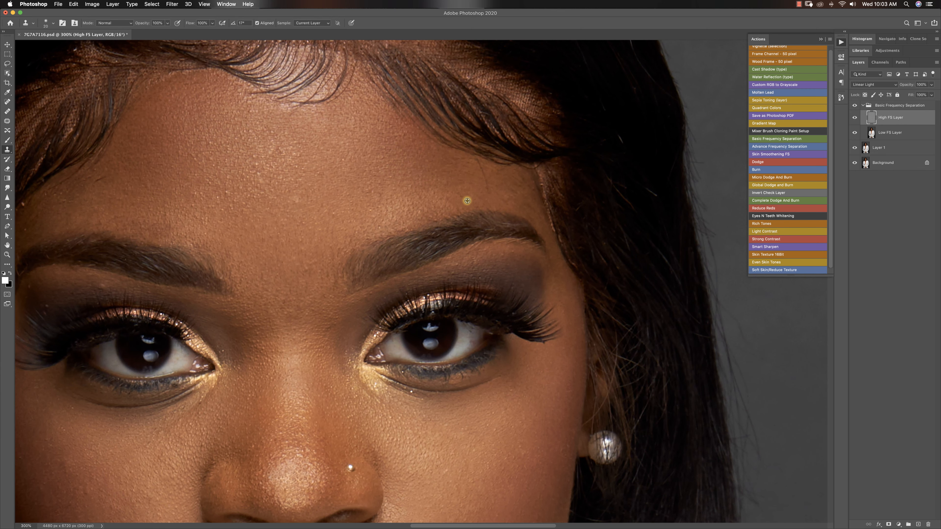
pyautogui.moveTo(494, 192); pyautogui.dragTo(474, 164)
pyautogui.keyDown('alt'); pyautogui.click(297, 168); pyautogui.keyUp('alt')
pyautogui.moveTo(278, 164); pyautogui.dragTo(263, 164)
# - Clone out the specks and stray hairs at the picture-left temple between the eyebrow and the hairline
pyautogui.hscroll(-5, 175, 181)
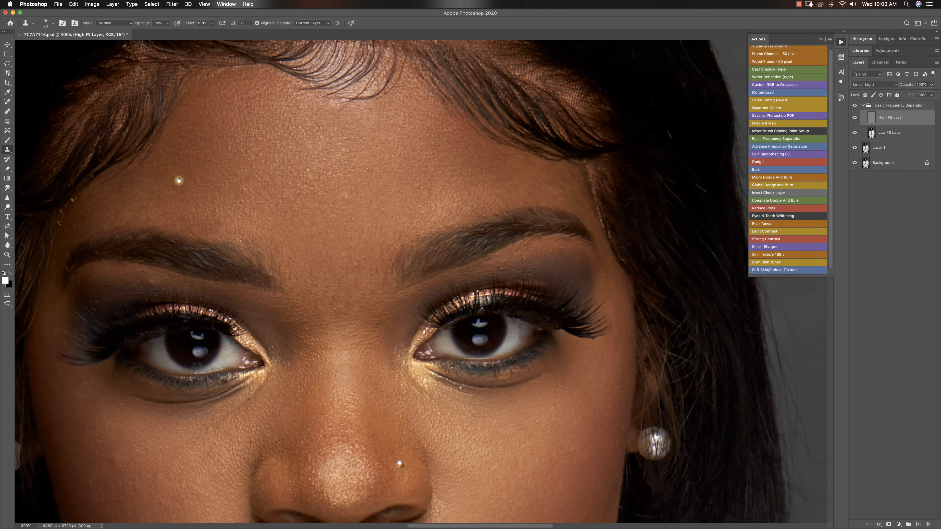
pyautogui.keyDown('alt'); pyautogui.click(127, 218); pyautogui.keyUp('alt')
pyautogui.click(101, 222)
pyautogui.keyDown('alt'); pyautogui.click(121, 210); pyautogui.keyUp('alt')
pyautogui.click(104, 222)
pyautogui.keyDown('alt'); pyautogui.click(109, 218); pyautogui.keyUp('alt')
pyautogui.click(90, 219)
pyautogui.moveTo(90, 219); pyautogui.dragTo(84, 224)
pyautogui.keyDown('alt'); pyautogui.click(102, 218); pyautogui.keyUp('alt')
pyautogui.click(89, 212)
pyautogui.keyDown('alt'); pyautogui.click(109, 210); pyautogui.keyUp('alt')
pyautogui.click(102, 199)
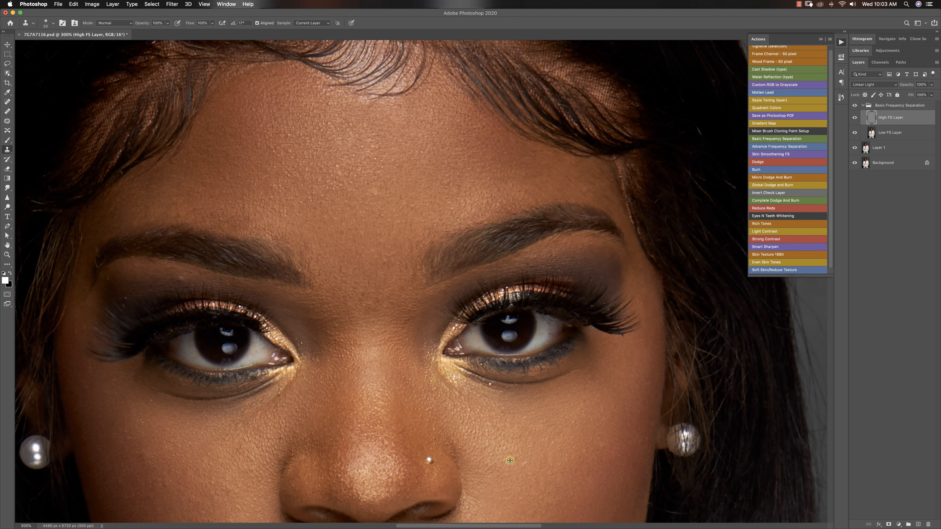
# - Check the whole face at 100% and touch up the skin between the nose and the upper lip with the Clone Stamp
pyautogui.press('z')
pyautogui.keyDown('alt'); pyautogui.click(374, 393); pyautogui.keyUp('alt')
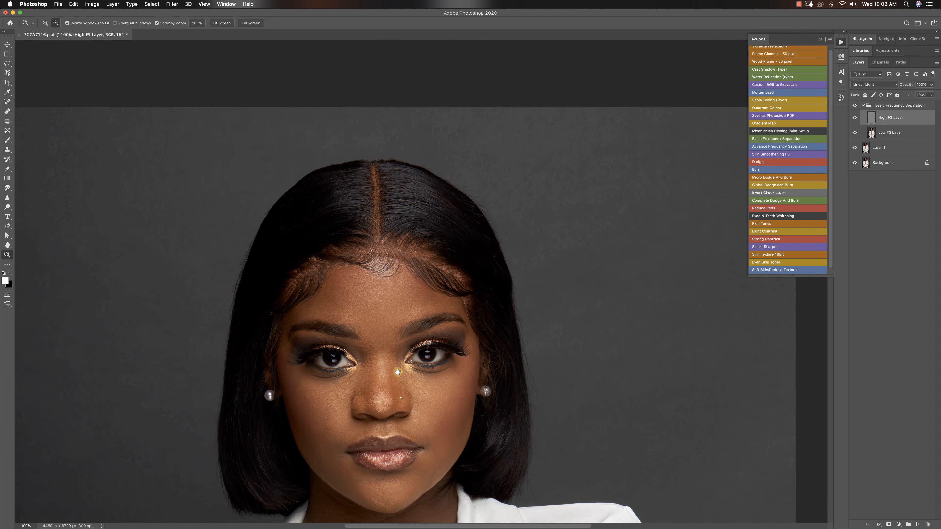
pyautogui.press('x')
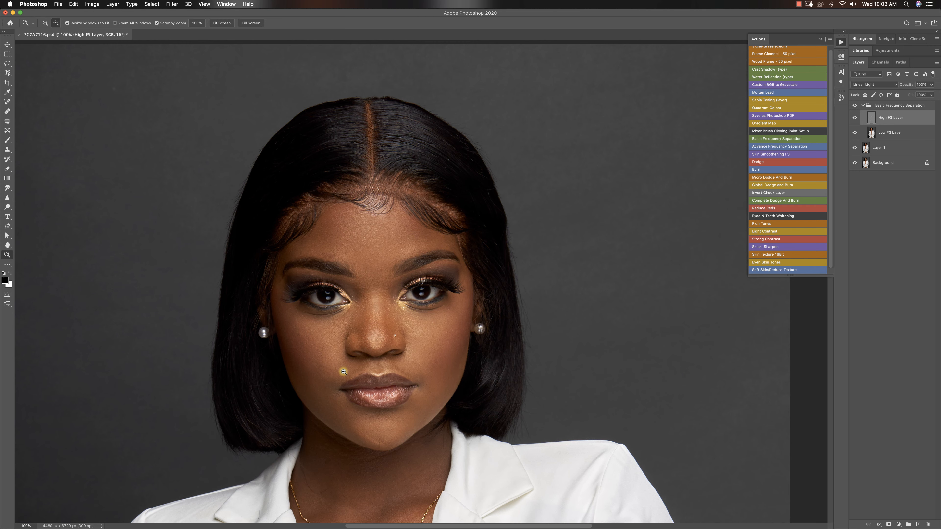
pyautogui.click(352, 370)
pyautogui.press('s')
pyautogui.press('z')
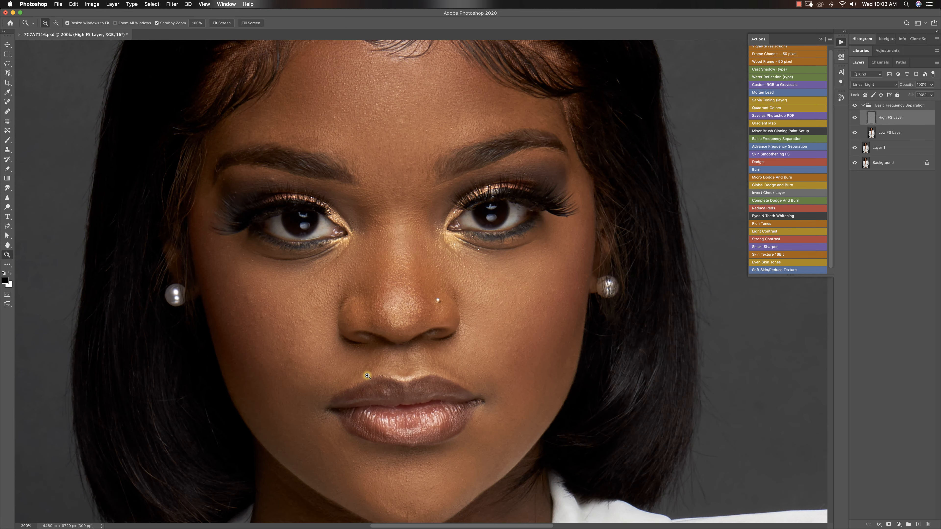
pyautogui.click(362, 376)
pyautogui.press('s')
pyautogui.moveTo(371, 358)
pyautogui.mouseDown()
pyautogui.moveTo(367, 371)
pyautogui.moveTo(371, 355)
pyautogui.mouseUp()
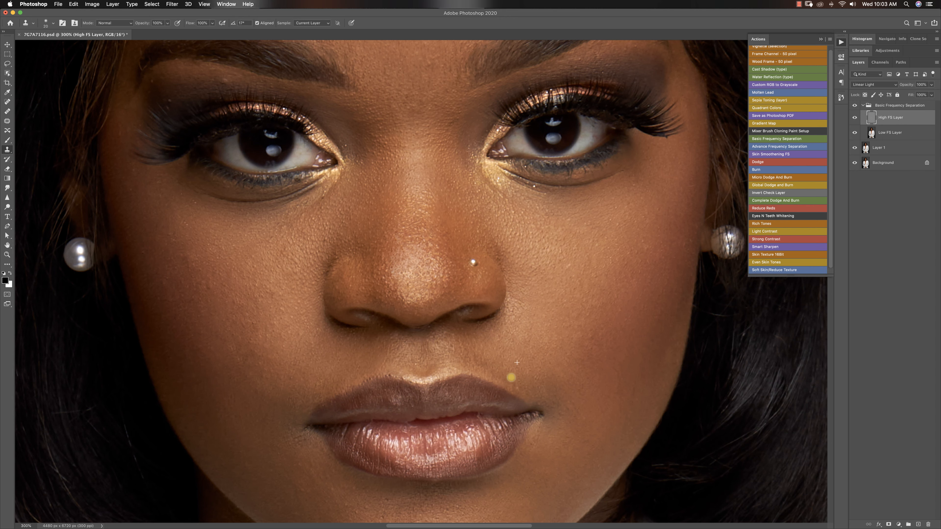
# - Clone clean texture over the blemishes on the chin and along the lower jaw
pyautogui.scroll(-5, 489, 361)
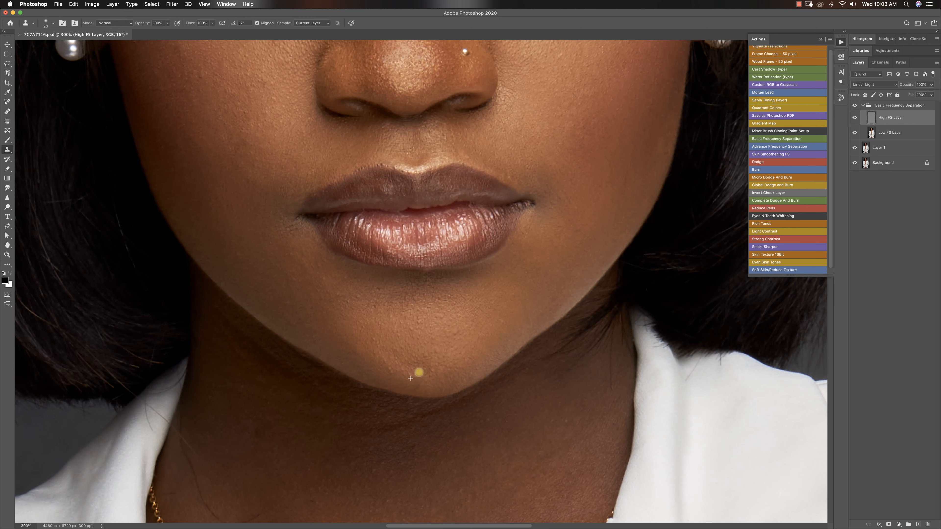
pyautogui.keyDown('alt'); pyautogui.click(378, 305); pyautogui.keyUp('alt')
pyautogui.click(273, 243)
pyautogui.click(294, 301)
pyautogui.click(283, 161)
# - Clone out the stray hairs on the jacket lapel, neck and chest around the necklace
pyautogui.scroll(-4, 428, 216)
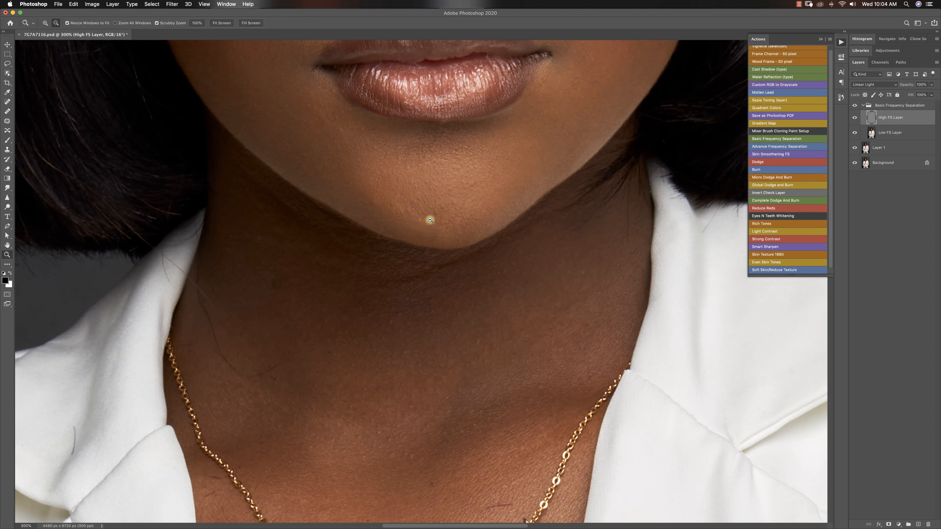
pyautogui.scroll(-5, 447, 216)
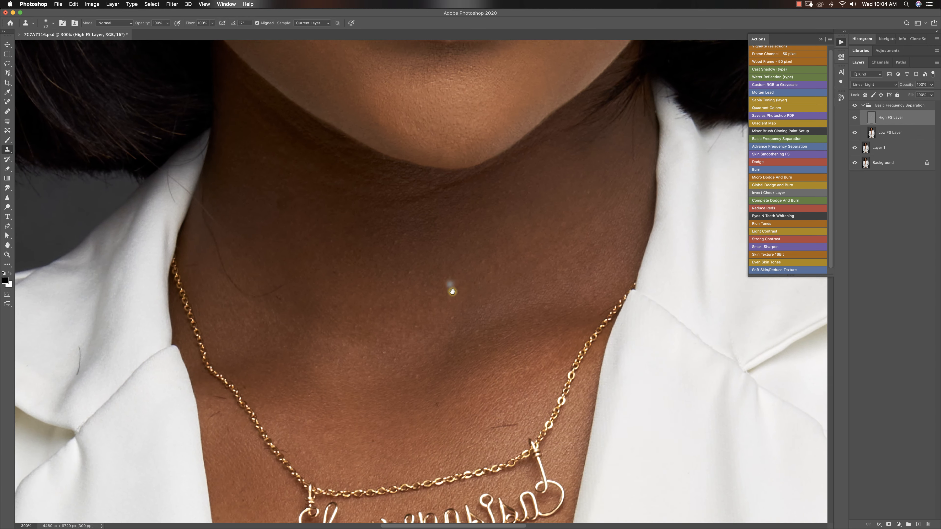
pyautogui.moveTo(83, 261); pyautogui.dragTo(81, 285)
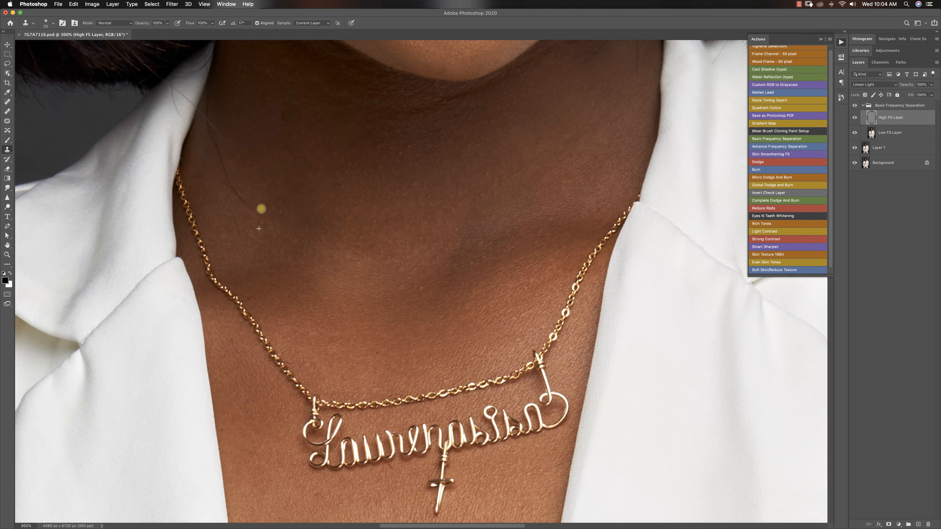
pyautogui.press('super+minus')
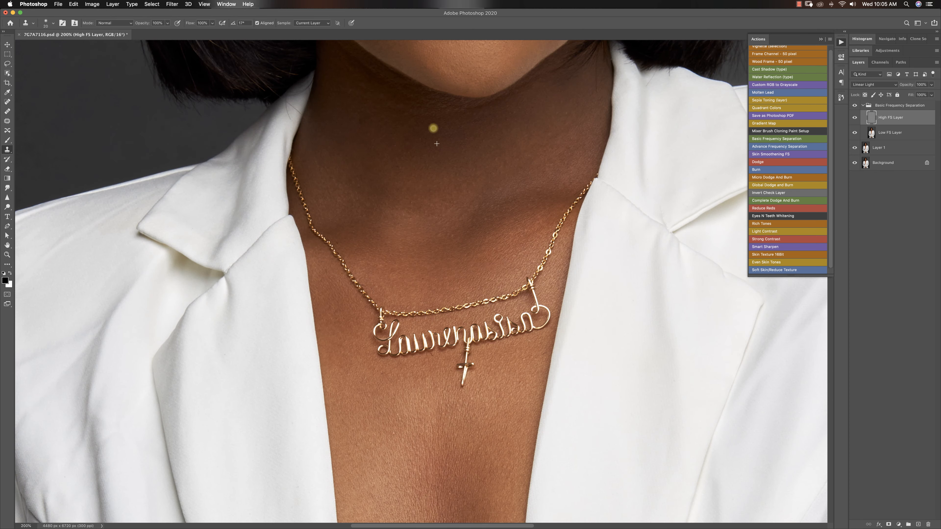
pyautogui.press('h')
pyautogui.moveTo(412, 197); pyautogui.dragTo(455, 382)
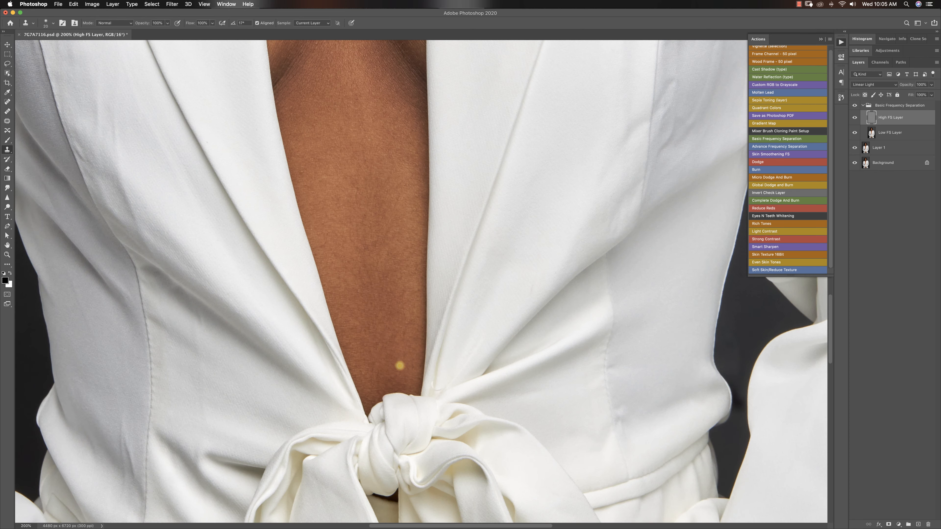
pyautogui.press('h')
pyautogui.moveTo(315, 140)
pyautogui.mouseDown()
pyautogui.moveTo(458, 105)
pyautogui.moveTo(405, 271)
pyautogui.mouseUp()
# - Shrink the Clone Stamp brush for fine skin work and check the temple and lower face
pyautogui.press('[')
pyautogui.press('[')
pyautogui.press('[')
pyautogui.press('[')
pyautogui.press('super+plus')
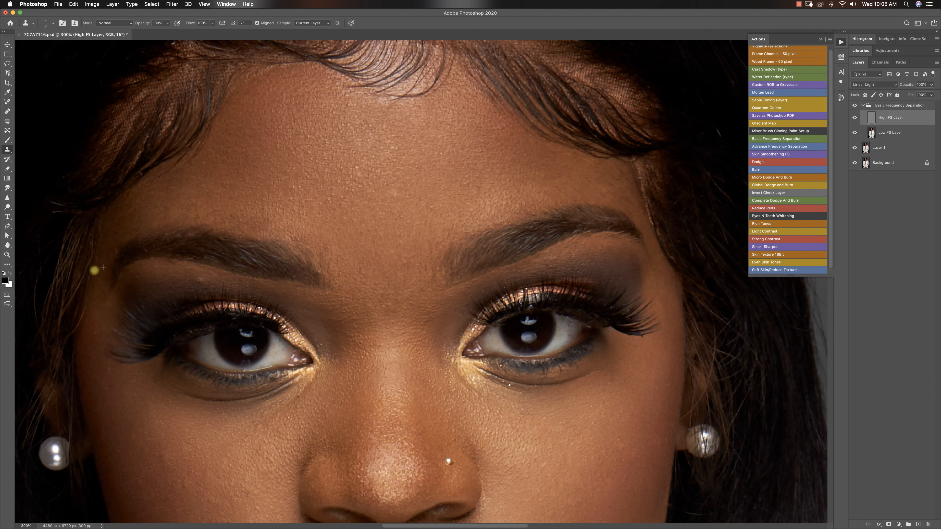
pyautogui.press('z')
pyautogui.press('h')
pyautogui.moveTo(432, 292); pyautogui.dragTo(434, 294)
pyautogui.moveTo(411, 247); pyautogui.dragTo(409, 263)
pyautogui.keyDown('alt'); pyautogui.click(358, 168); pyautogui.keyUp('alt')
pyautogui.press('s')
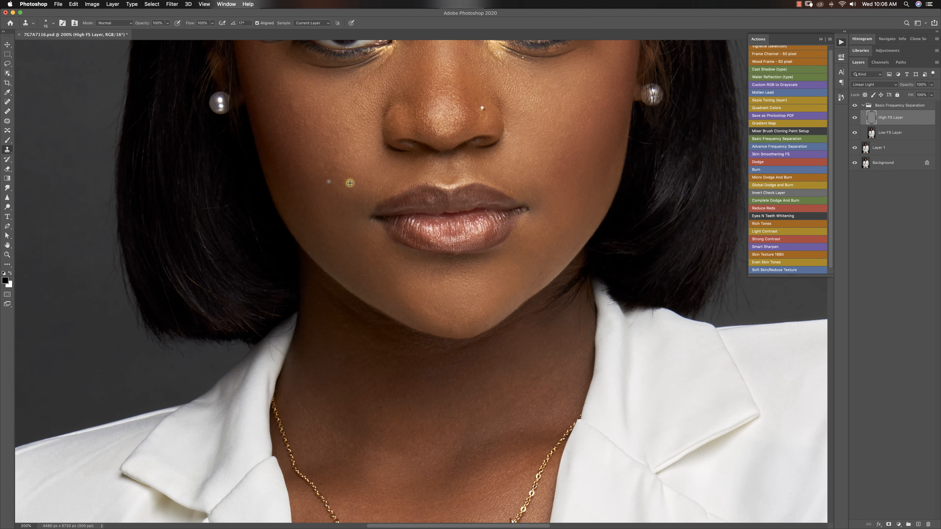
# - Dab away the small remaining spots on the picture-left cheek with the Clone Stamp
pyautogui.click(324, 174)
pyautogui.click(312, 140)
pyautogui.click(341, 122)
pyautogui.click(372, 155)
pyautogui.click(276, 116)
pyautogui.click(273, 136)
pyautogui.click(295, 90)
pyautogui.click(289, 110)
# - Clone over the small remaining spots on the picture-right cheek and jaw and beside the nose
pyautogui.click(554, 221)
pyautogui.click(542, 227)
pyautogui.click(577, 221)
pyautogui.click(569, 184)
pyautogui.click(596, 165)
pyautogui.press('h')
pyautogui.moveTo(596, 165); pyautogui.dragTo(420, 197)
pyautogui.keyDown('alt'); pyautogui.click(412, 205); pyautogui.keyUp('alt')
pyautogui.click(424, 199)
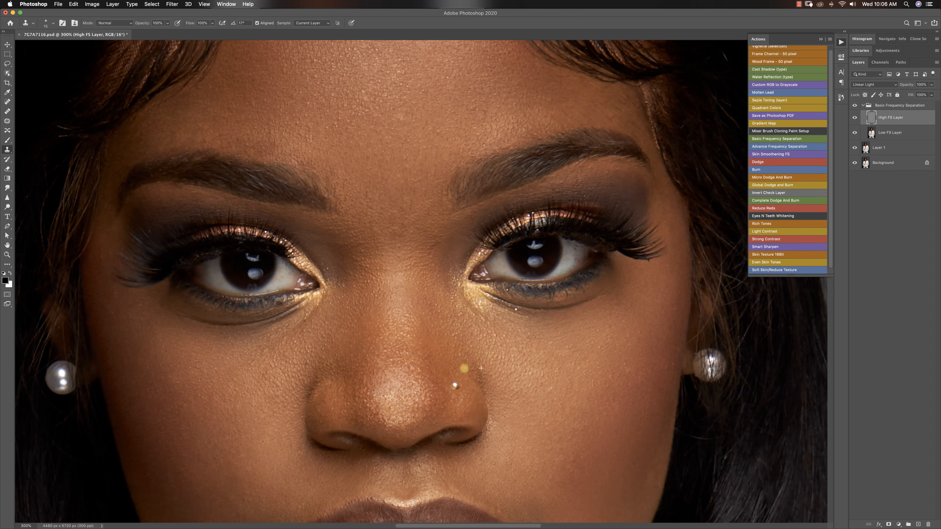
# - Zoom in on the forehead and clone over its fine bumps above the eyebrows
pyautogui.press('h')
pyautogui.moveTo(558, 409); pyautogui.dragTo(388, 241)
pyautogui.press('super+minus')
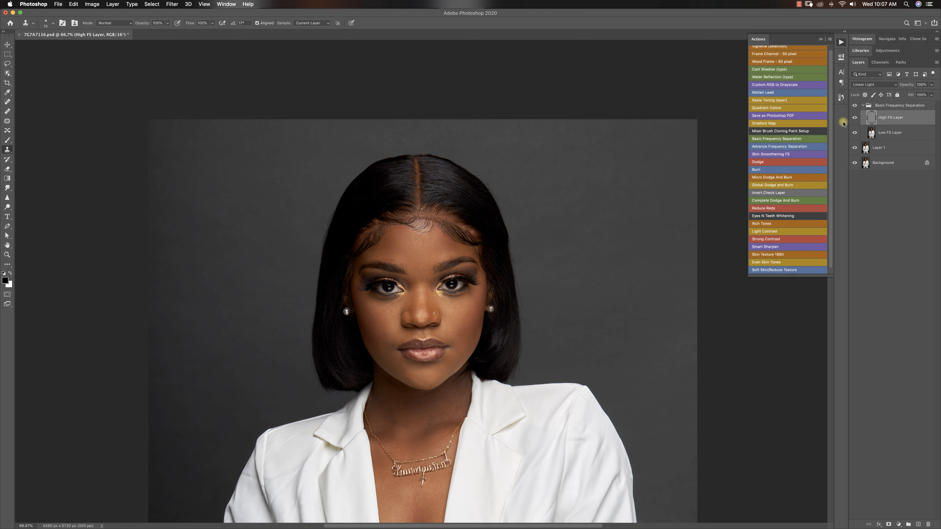
pyautogui.press('z')
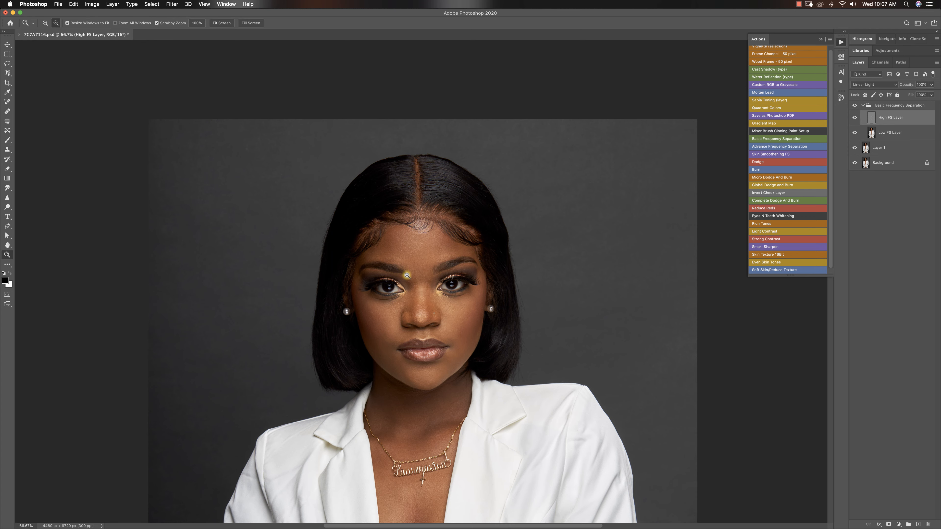
pyautogui.moveTo(387, 261); pyautogui.dragTo(410, 258)
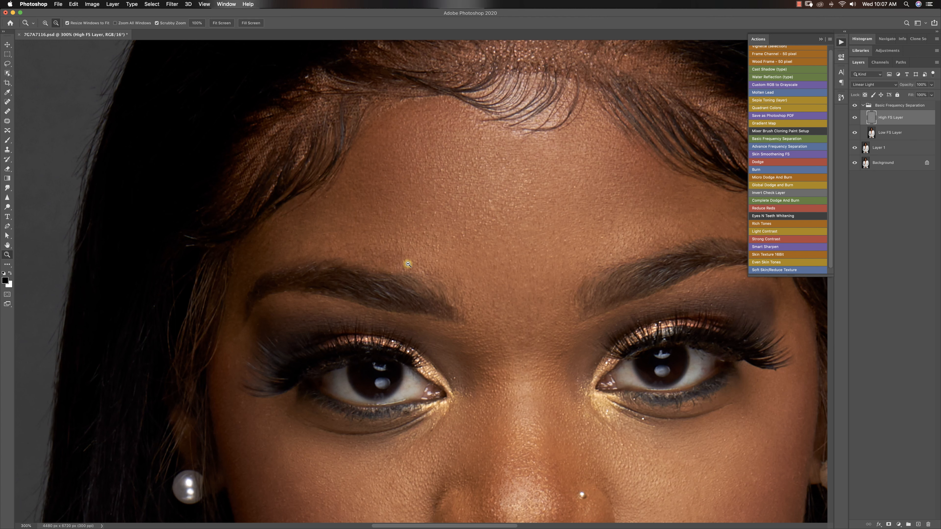
pyautogui.press('s')
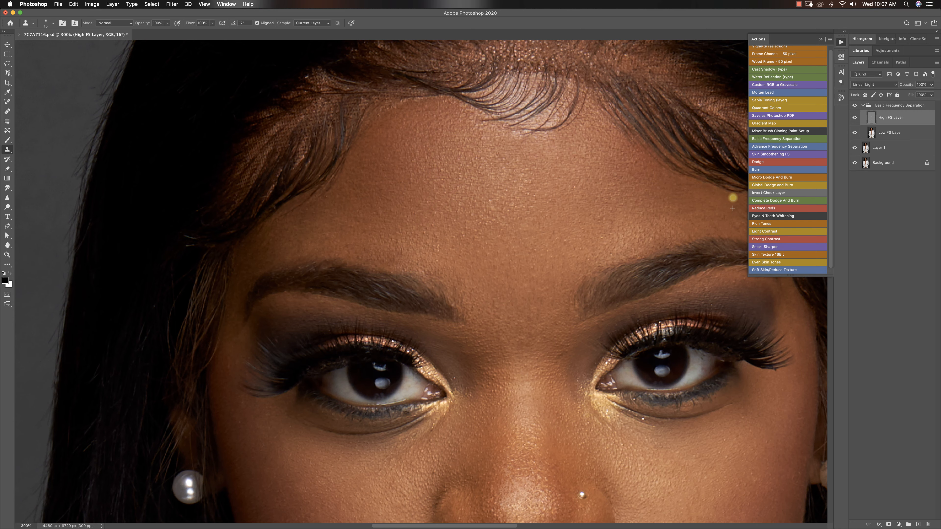
# - Inspect the forehead and the whole portrait at several zoom levels for leftover texture flaws
pyautogui.press('z')
pyautogui.keyDown('alt'); pyautogui.click(524, 259); pyautogui.keyUp('alt')
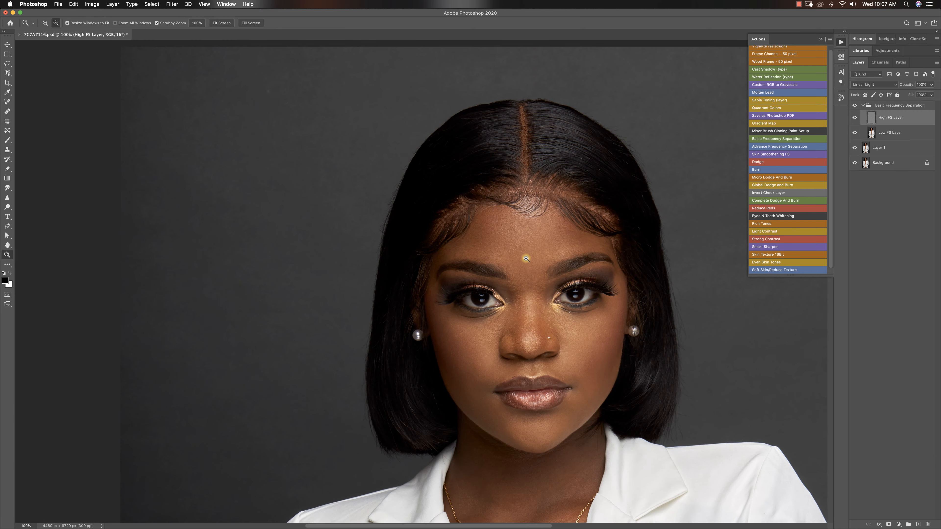
pyautogui.keyDown('alt'); pyautogui.click(526, 258); pyautogui.keyUp('alt')
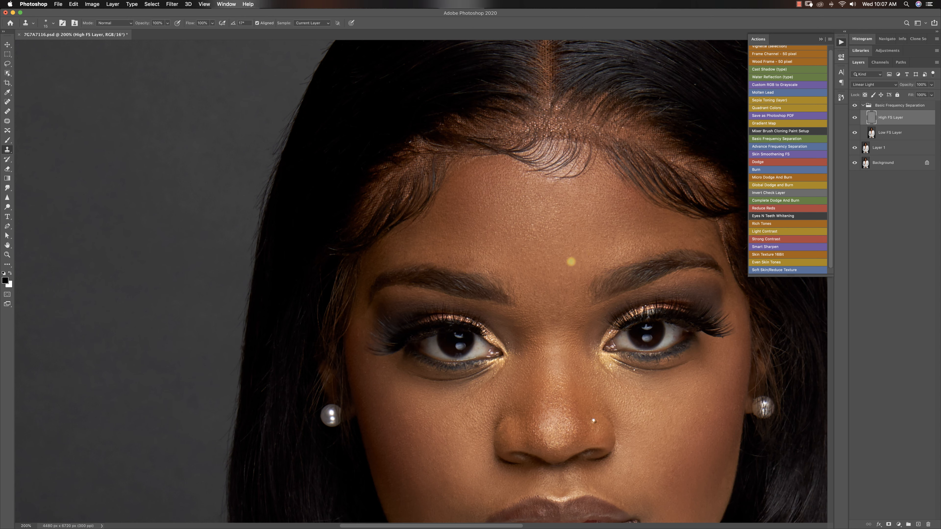
pyautogui.press('z')
pyautogui.keyDown('alt'); pyautogui.click(584, 250); pyautogui.keyUp('alt')
pyautogui.keyDown('alt'); pyautogui.click(583, 252); pyautogui.keyUp('alt')
pyautogui.keyDown('alt'); pyautogui.click(572, 286); pyautogui.keyUp('alt')
pyautogui.click(570, 313)
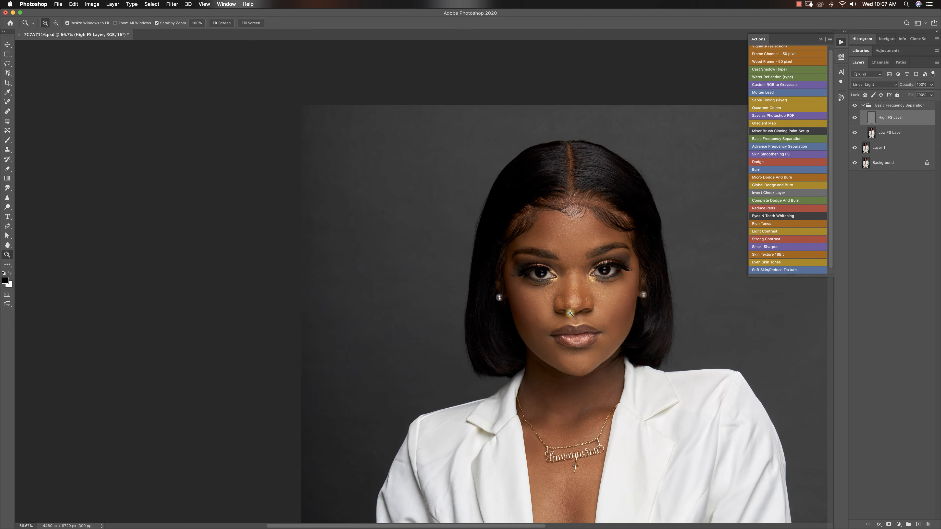
# - Clone smooth texture over the cheek between the pierced nostril and the picture-right eye, and review the whole portrait
pyautogui.click(571, 312)
pyautogui.click(572, 313)
pyautogui.click(573, 313)
pyautogui.press('s')
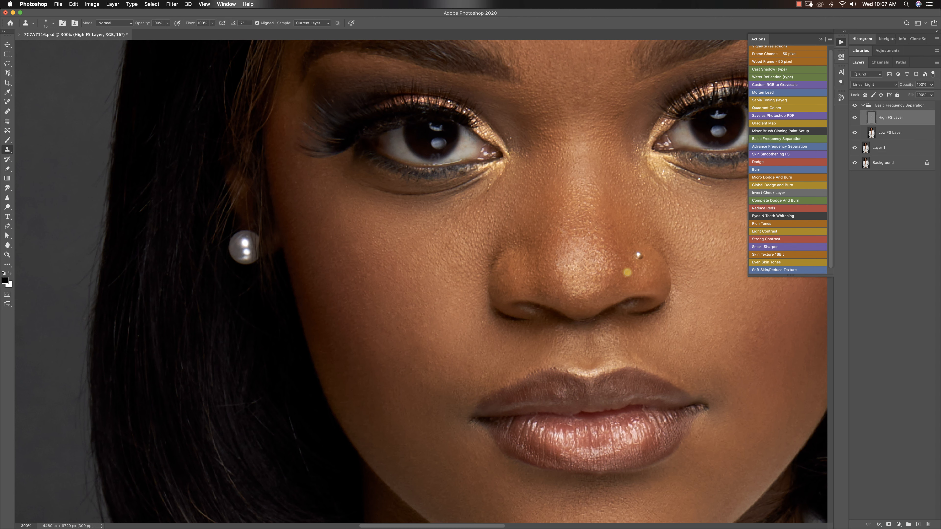
pyautogui.keyDown('alt'); pyautogui.click(688, 253); pyautogui.keyUp('alt')
pyautogui.moveTo(683, 242)
pyautogui.mouseDown()
pyautogui.moveTo(676, 210)
pyautogui.moveTo(674, 218)
pyautogui.moveTo(693, 211)
pyautogui.moveTo(685, 223)
pyautogui.moveTo(707, 215)
pyautogui.moveTo(708, 227)
pyautogui.moveTo(723, 208)
pyautogui.mouseUp()
pyautogui.keyDown('alt'); pyautogui.click(699, 242); pyautogui.keyUp('alt')
pyautogui.keyDown('alt'); pyautogui.click(687, 224); pyautogui.keyUp('alt')
pyautogui.click(702, 218)
pyautogui.keyDown('alt'); pyautogui.click(707, 227); pyautogui.keyUp('alt')
pyautogui.press('z')
pyautogui.keyDown('alt'); pyautogui.click(690, 236); pyautogui.keyUp('alt')
pyautogui.keyDown('alt'); pyautogui.click(680, 244); pyautogui.keyUp('alt')
pyautogui.keyDown('alt'); pyautogui.click(663, 263); pyautogui.keyUp('alt')
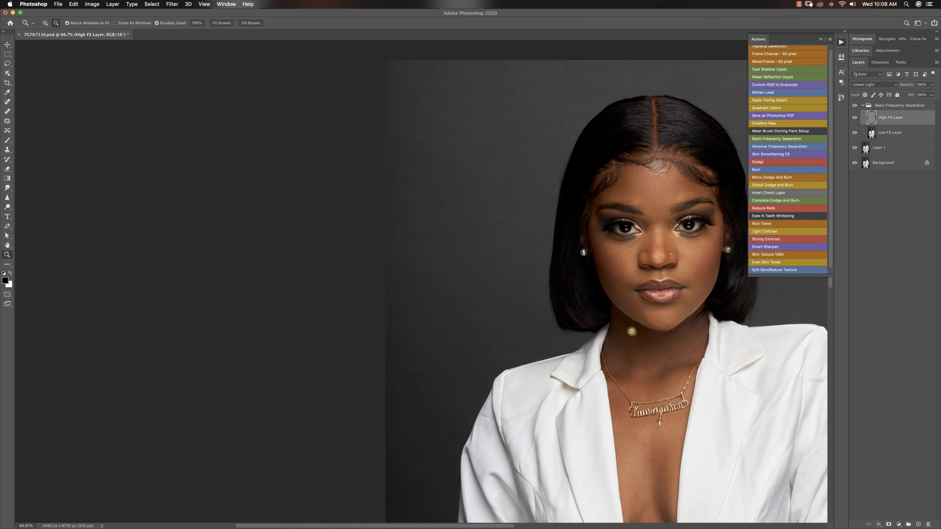
# - Inspect the whole portrait and the lower face at several zoom levels for leftover texture flaws
pyautogui.keyDown('alt'); pyautogui.click(633, 330); pyautogui.keyUp('alt')
pyautogui.keyDown('alt'); pyautogui.click(639, 332); pyautogui.keyUp('alt')
pyautogui.press('s')
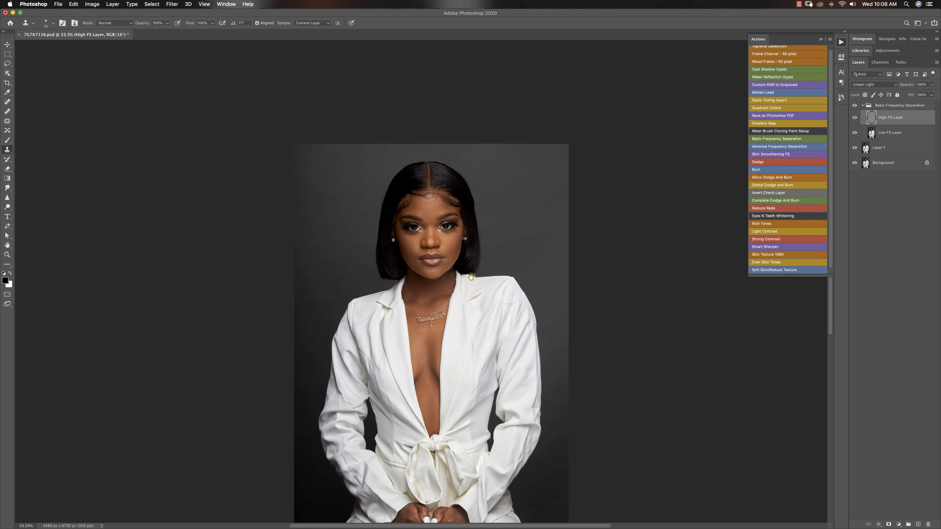
pyautogui.moveTo(445, 306); pyautogui.dragTo(460, 253)
pyautogui.press('z')
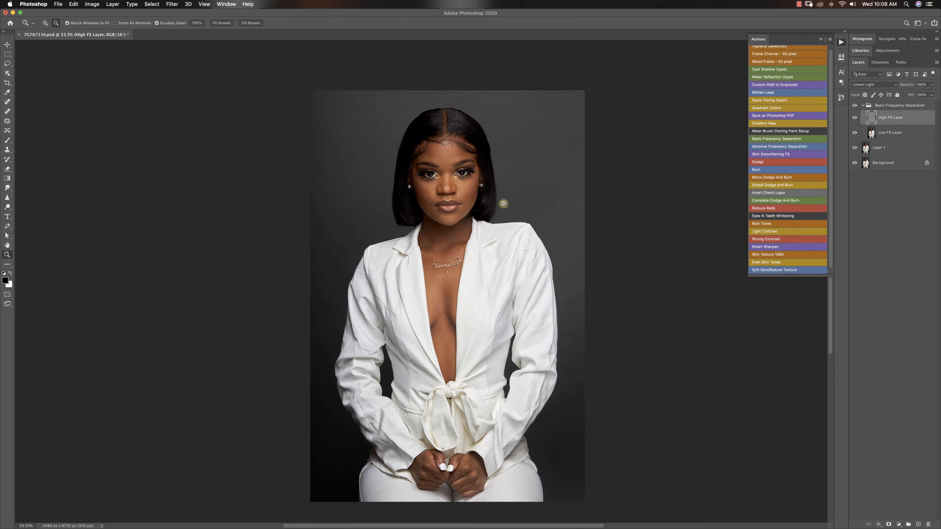
pyautogui.click(485, 192)
pyautogui.doubleClick(406, 214)
pyautogui.click(412, 209)
pyautogui.keyDown('alt'); pyautogui.click(454, 203); pyautogui.keyUp('alt')
pyautogui.press('s')
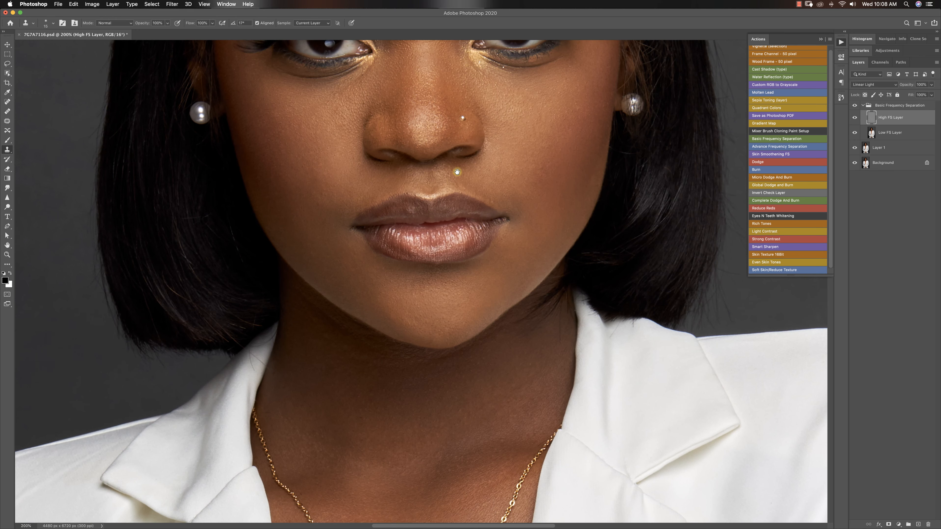
# - Clone smooth skin texture beneath the picture-right eye and compare it with the Basic Frequency Separation group hidden
pyautogui.scroll(5, 458, 166)
pyautogui.keyDown('alt'); pyautogui.click(524, 161); pyautogui.keyUp('alt')
pyautogui.moveTo(528, 149)
pyautogui.mouseDown()
pyautogui.moveTo(549, 143)
pyautogui.moveTo(502, 151)
pyautogui.moveTo(471, 143)
pyautogui.mouseUp()
pyautogui.keyDown('alt'); pyautogui.click(523, 151); pyautogui.keyUp('alt')
pyautogui.keyDown('alt'); pyautogui.click(489, 156); pyautogui.keyUp('alt')
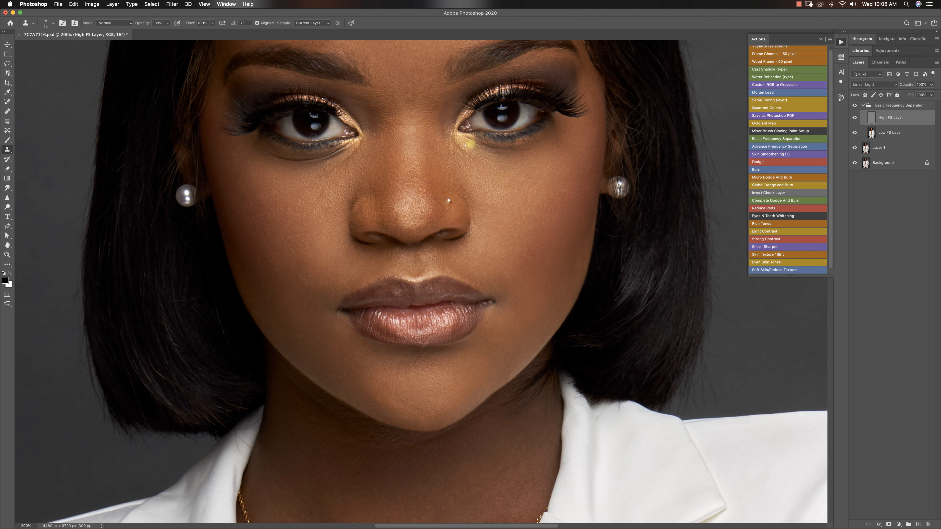
pyautogui.click(494, 152)
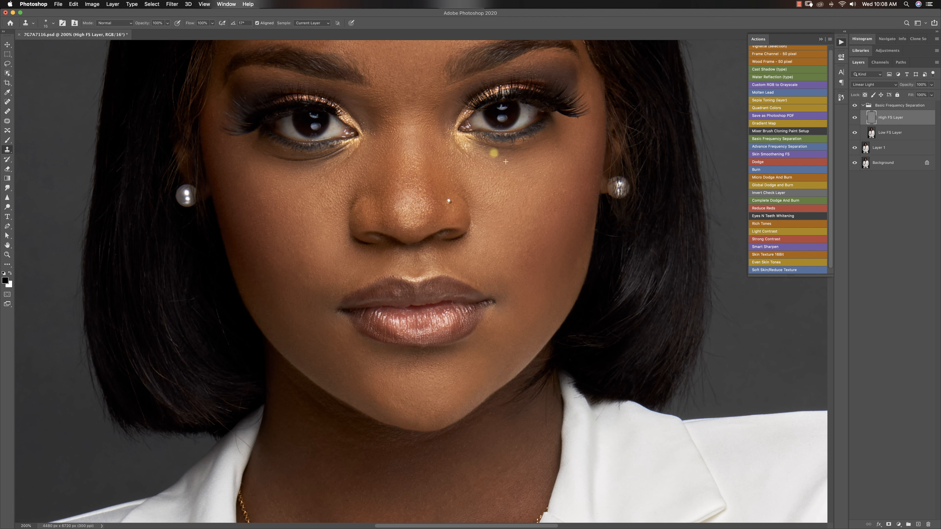
pyautogui.click(854, 106)
pyautogui.click(854, 106)
# - Clone over the fine lines beneath the picture-left eye using texture sampled from the upper cheek
pyautogui.keyDown('alt'); pyautogui.click(323, 171); pyautogui.keyUp('alt')
pyautogui.moveTo(330, 160)
pyautogui.mouseDown()
pyautogui.moveTo(340, 148)
pyautogui.moveTo(288, 159)
pyautogui.moveTo(258, 152)
pyautogui.moveTo(268, 158)
pyautogui.mouseUp()
pyautogui.keyDown('alt'); pyautogui.click(302, 163); pyautogui.keyUp('alt')
pyautogui.keyDown('alt'); pyautogui.click(283, 163); pyautogui.keyUp('alt')
pyautogui.keyDown('alt'); pyautogui.click(315, 169); pyautogui.keyUp('alt')
pyautogui.moveTo(325, 159)
pyautogui.mouseDown()
pyautogui.moveTo(338, 153)
pyautogui.moveTo(330, 161)
pyautogui.mouseUp()
# - Clone over the remaining texture below the picture-right eye and down beside the pierced nostril
pyautogui.keyDown('alt'); pyautogui.click(504, 155); pyautogui.keyUp('alt')
pyautogui.moveTo(514, 151); pyautogui.dragTo(545, 140)
pyautogui.keyDown('alt'); pyautogui.click(501, 153); pyautogui.keyUp('alt')
pyautogui.moveTo(484, 146)
pyautogui.mouseDown()
pyautogui.moveTo(495, 164)
pyautogui.moveTo(480, 159)
pyautogui.moveTo(482, 175)
pyautogui.moveTo(468, 158)
pyautogui.moveTo(470, 172)
pyautogui.moveTo(456, 168)
pyautogui.moveTo(464, 188)
pyautogui.mouseUp()
pyautogui.keyDown('alt'); pyautogui.click(495, 164); pyautogui.keyUp('alt')
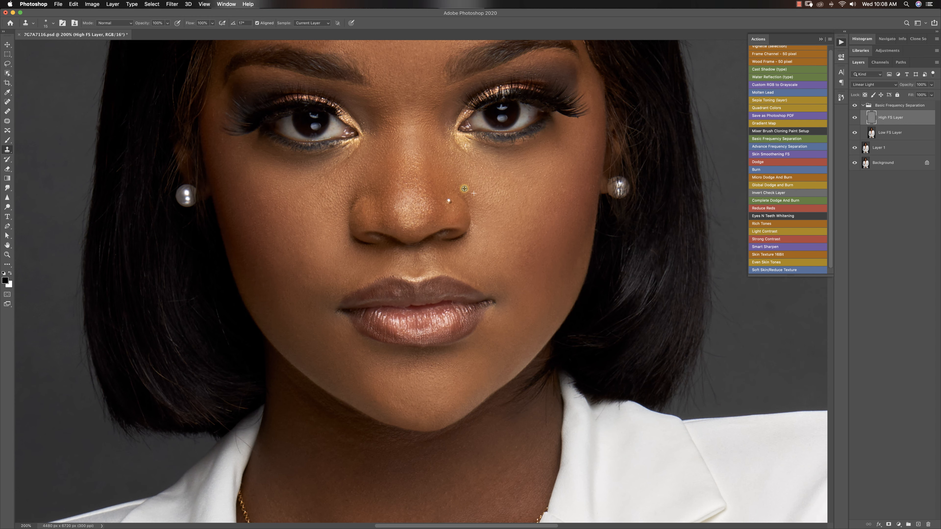
pyautogui.click(474, 210)
# - Compare the portrait with and without the frequency separation retouching, both as a whole and close on the face
pyautogui.press('z')
pyautogui.keyDown('alt'); pyautogui.click(502, 233); pyautogui.keyUp('alt')
pyautogui.keyDown('alt'); pyautogui.click(514, 237); pyautogui.keyUp('alt')
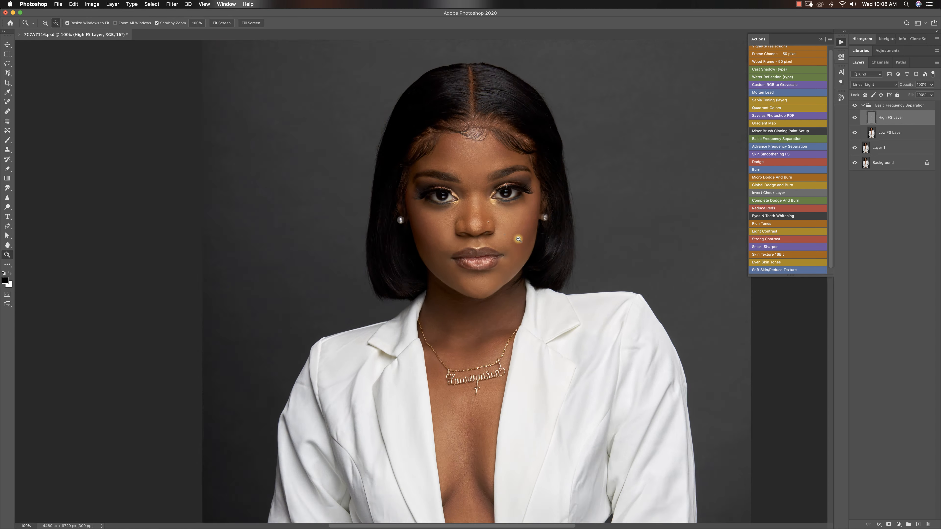
pyautogui.keyDown('alt'); pyautogui.click(514, 248); pyautogui.keyUp('alt')
pyautogui.keyDown('alt'); pyautogui.click(471, 268); pyautogui.keyUp('alt')
pyautogui.keyDown('alt'); pyautogui.click(442, 287); pyautogui.keyUp('alt')
pyautogui.click(413, 296)
pyautogui.press('s')
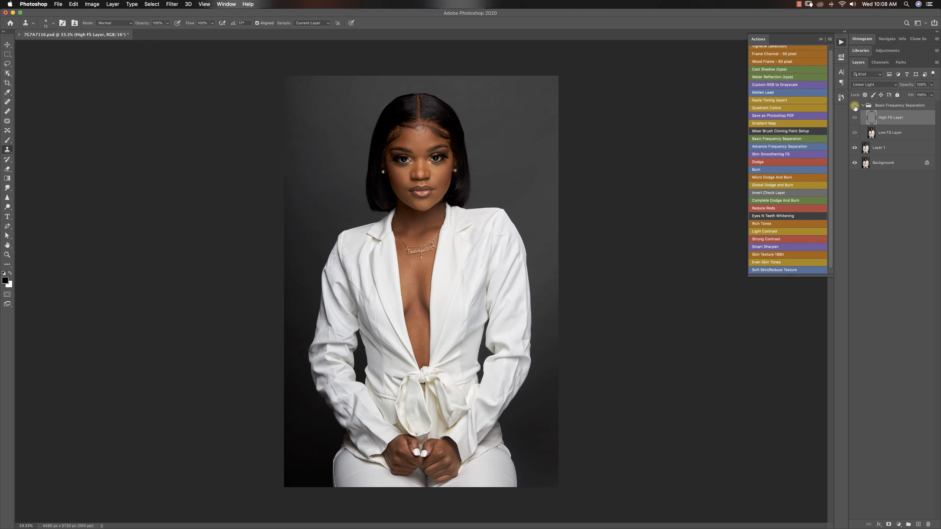
pyautogui.press('z')
pyautogui.moveTo(430, 167); pyautogui.dragTo(493, 163)
pyautogui.press('s')
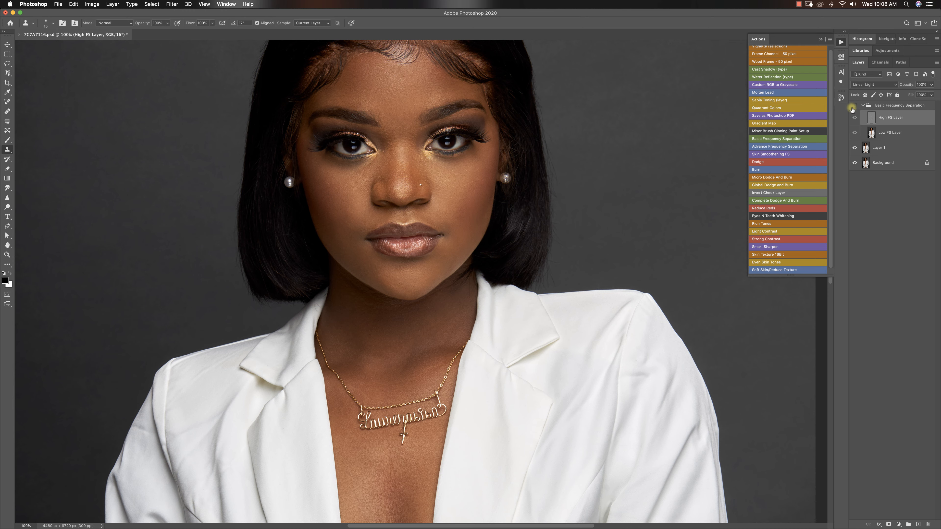
pyautogui.press('z')
pyautogui.moveTo(481, 310)
pyautogui.mouseDown()
pyautogui.moveTo(418, 290)
pyautogui.moveTo(440, 316)
pyautogui.moveTo(433, 296)
pyautogui.moveTo(454, 287)
pyautogui.mouseUp()
pyautogui.press('s')
# - Merge the Basic Frequency Separation group into a single layer and rename it Blemishes
pyautogui.click(862, 106)
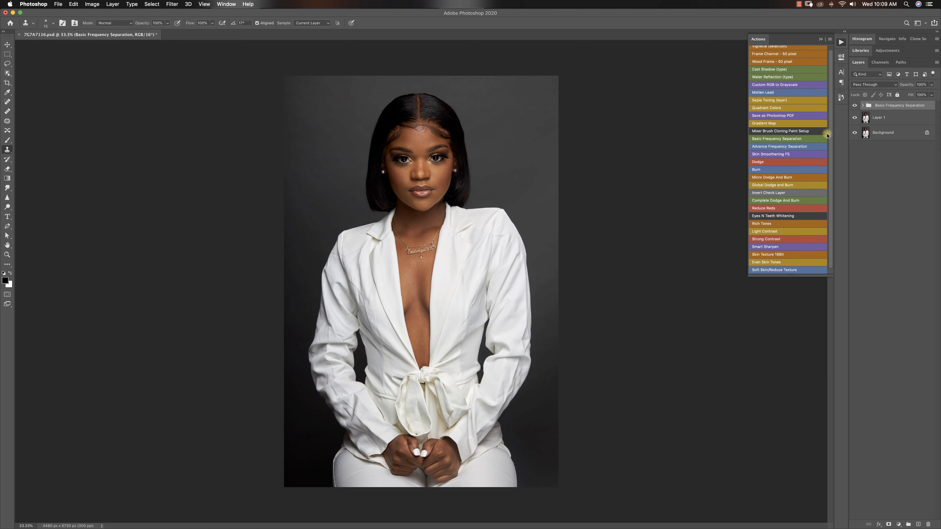
pyautogui.press('super+e')
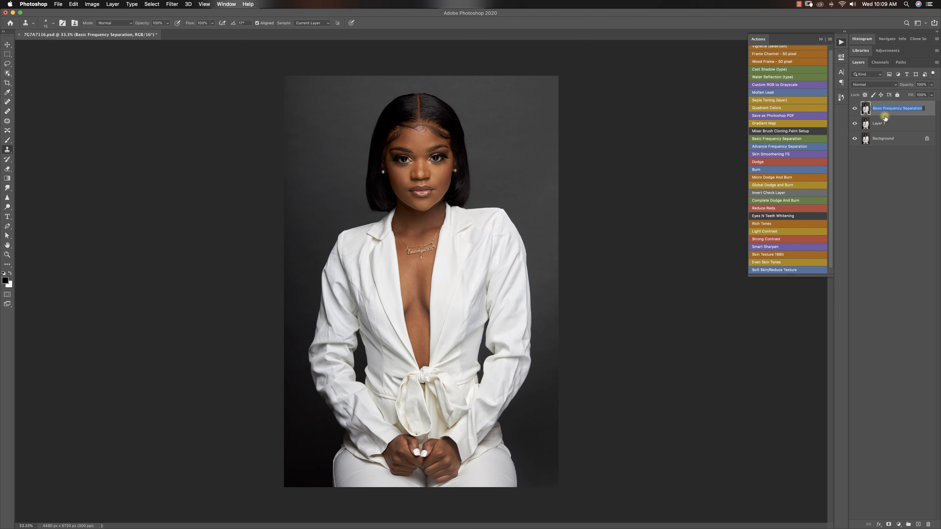
pyautogui.write('Blemishes')
pyautogui.press('Return')
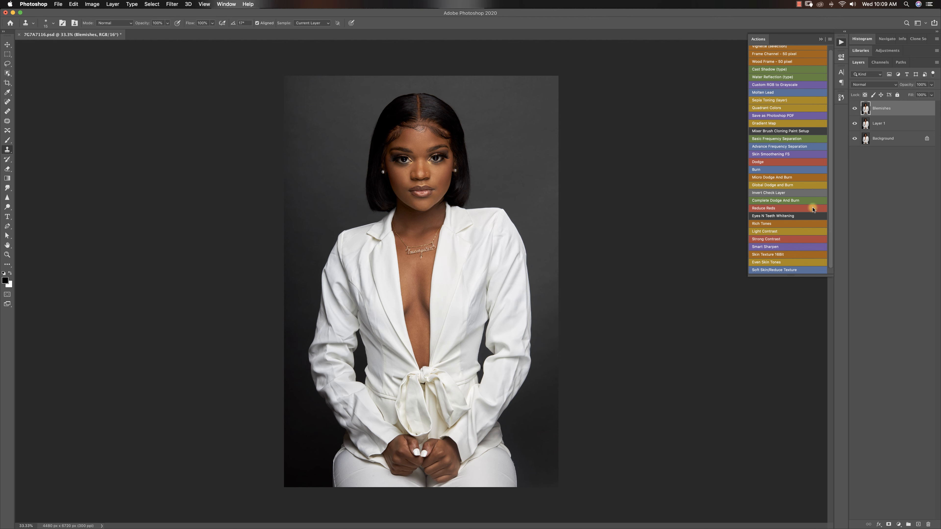
# - Run the Complete Dodge And Burn action and view the face at 100% through the Invert Check Layer group
pyautogui.click(780, 200)
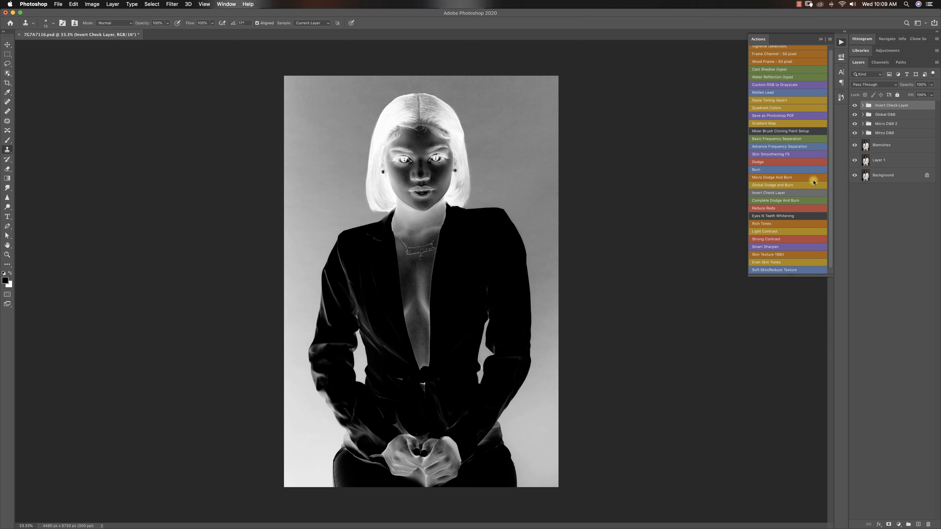
pyautogui.click(857, 105)
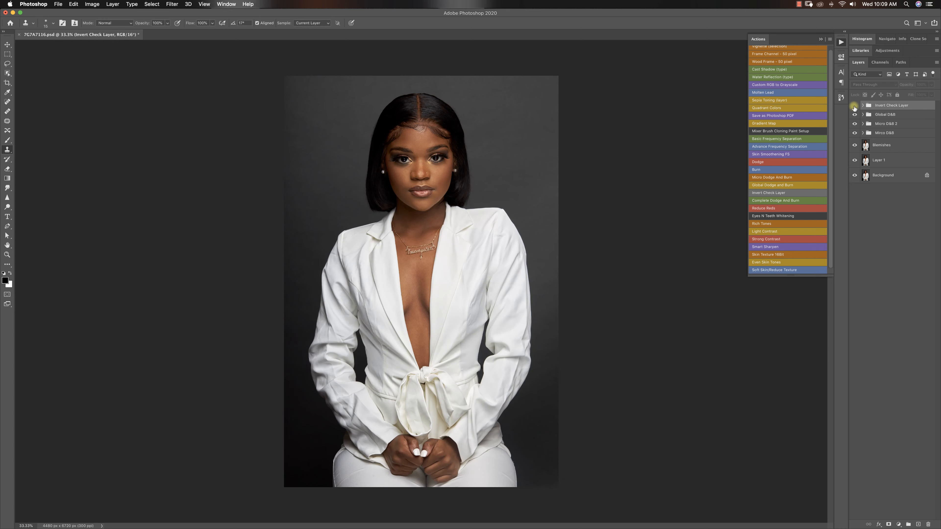
pyautogui.click(857, 106)
pyautogui.press('z')
pyautogui.moveTo(415, 163); pyautogui.dragTo(433, 167)
pyautogui.press('super+1')
pyautogui.press('s')
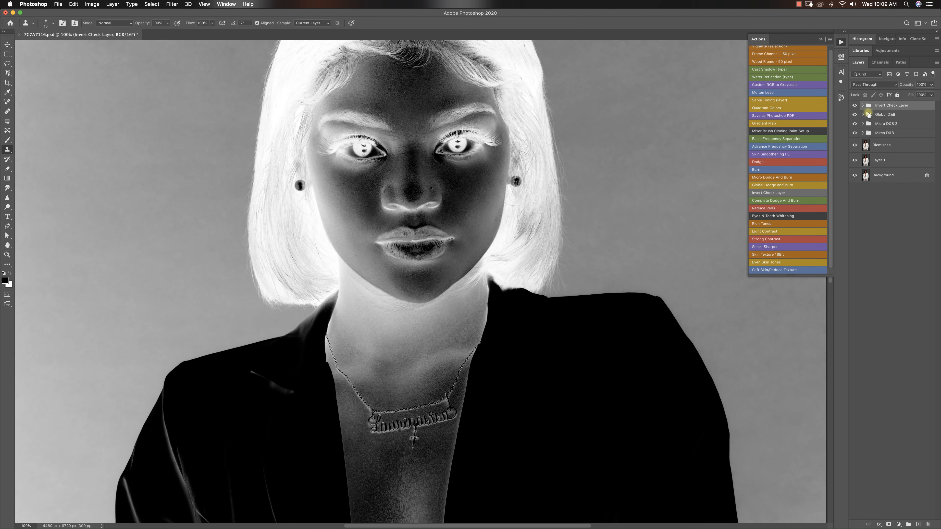
# - Review the midtone setting of the Levels adjustment inside the Invert Check Layer group and close its settings
pyautogui.click(862, 105)
pyautogui.doubleClick(872, 117)
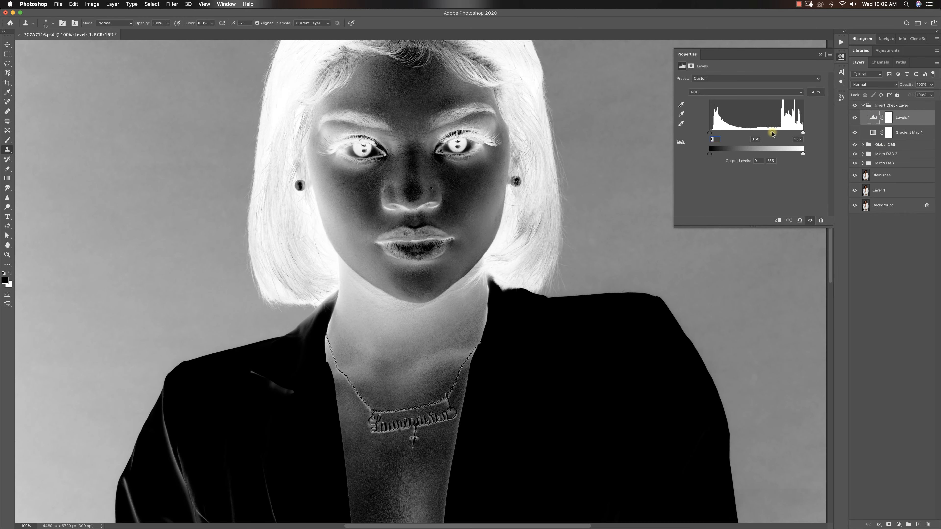
pyautogui.moveTo(771, 133); pyautogui.dragTo(781, 134)
pyautogui.click(820, 54)
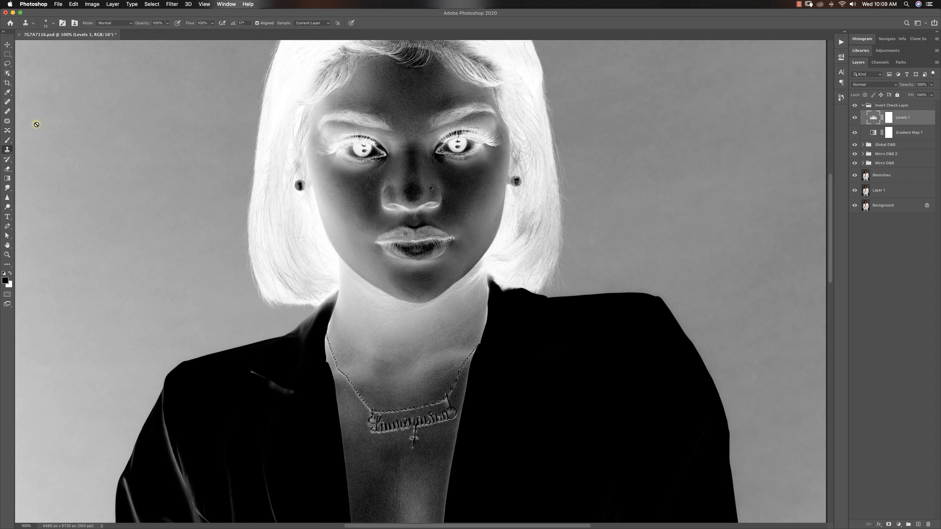
# - Hide the Global D&B and Micro D&B 2 groups and make the Burn mask in the first micro group active for brushing
pyautogui.click(7, 140)
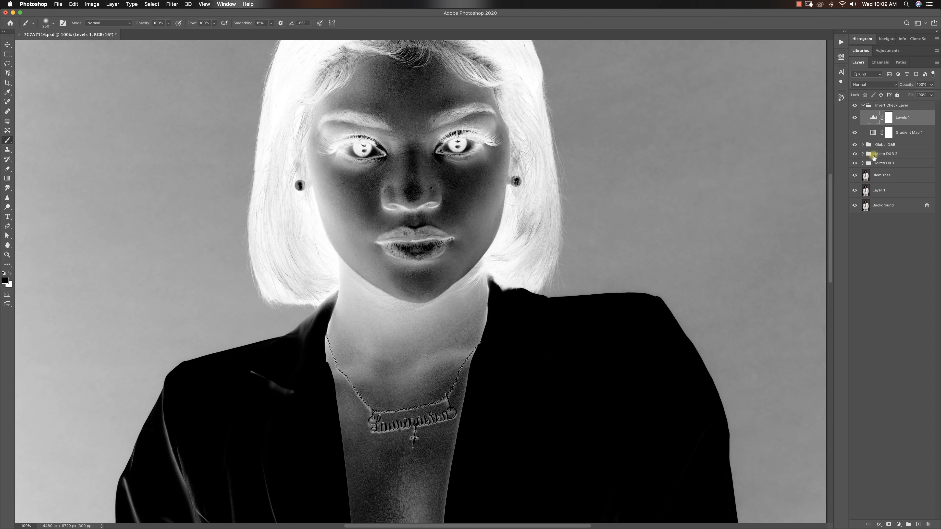
pyautogui.click(855, 154)
pyautogui.click(868, 163)
pyautogui.click(862, 164)
pyautogui.click(888, 175)
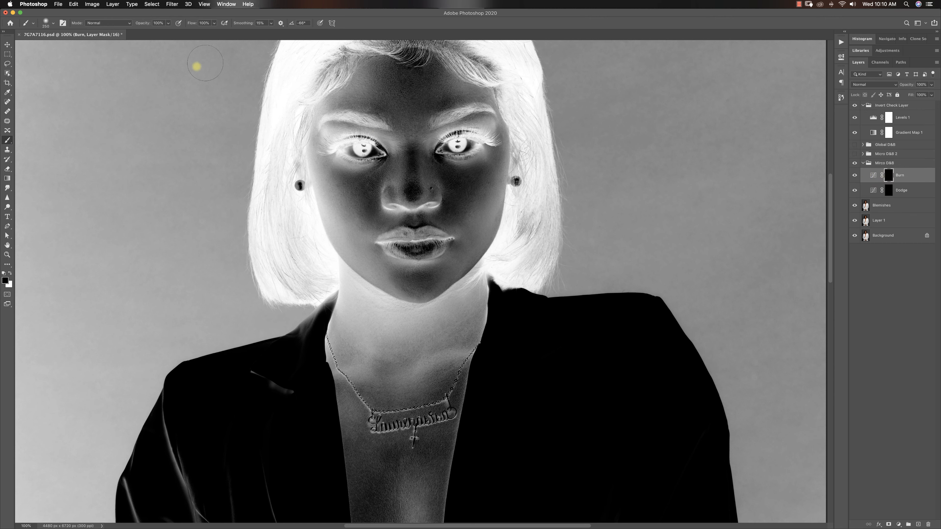
# - Set the brush to 1% flow with a smaller Soft Round tip, and make white the foreground color
pyautogui.click(213, 23)
pyautogui.moveTo(213, 31); pyautogui.dragTo(150, 25)
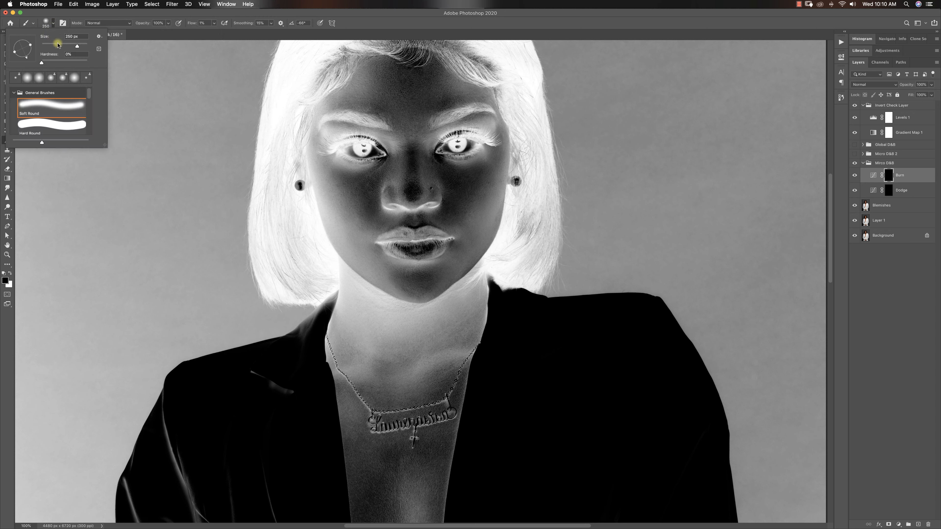
pyautogui.click(53, 23)
pyautogui.click(309, 7)
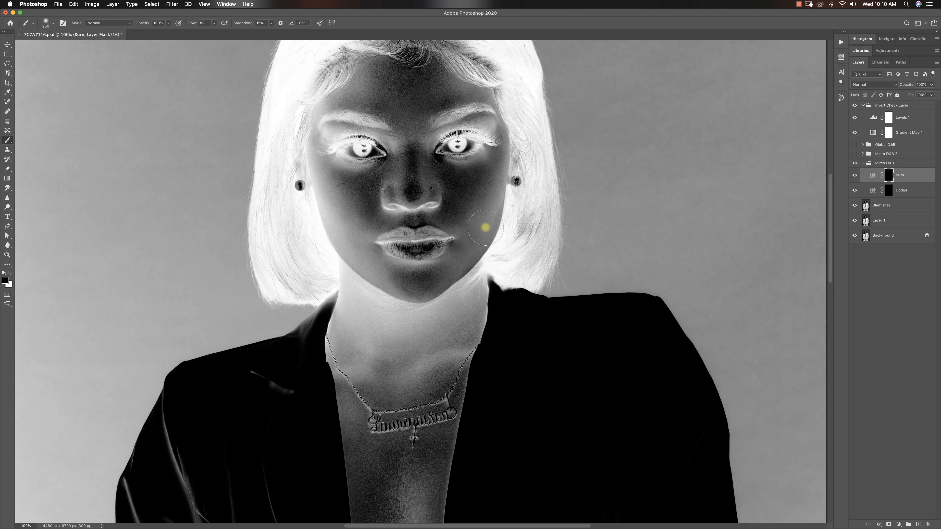
pyautogui.press('[')
pyautogui.press('[')
pyautogui.press('[')
pyautogui.press('[')
pyautogui.press('[')
pyautogui.press('[')
pyautogui.click(11, 274)
# - Compare the color and inverted views of the portrait while switching between the Dodge and Burn masks
pyautogui.click(853, 106)
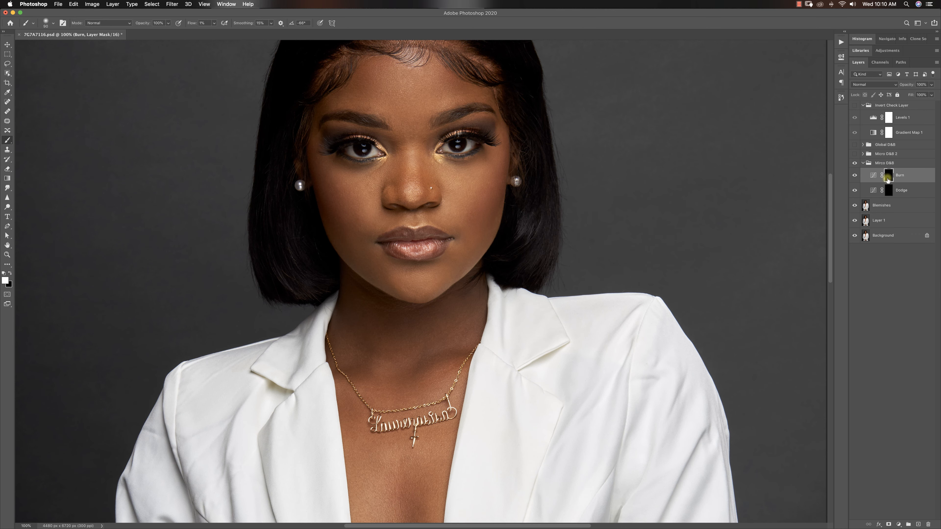
pyautogui.click(890, 190)
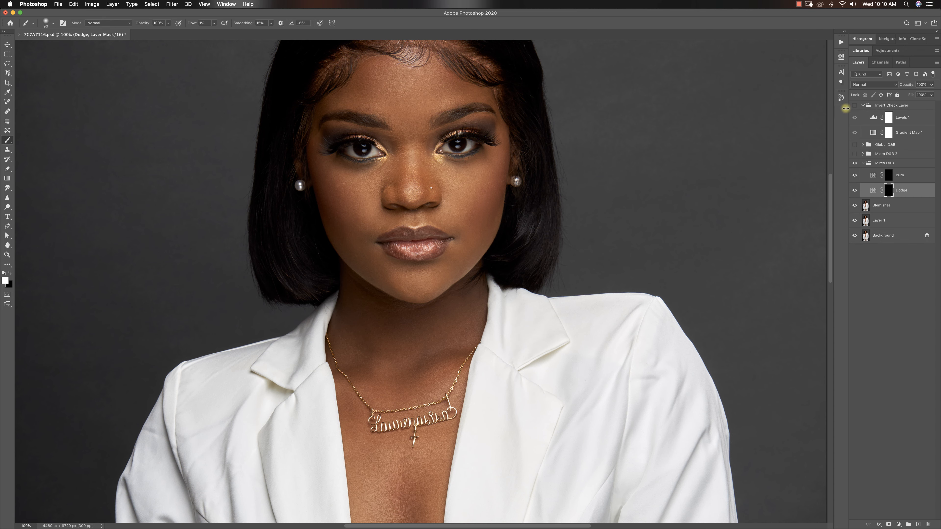
pyautogui.click(855, 106)
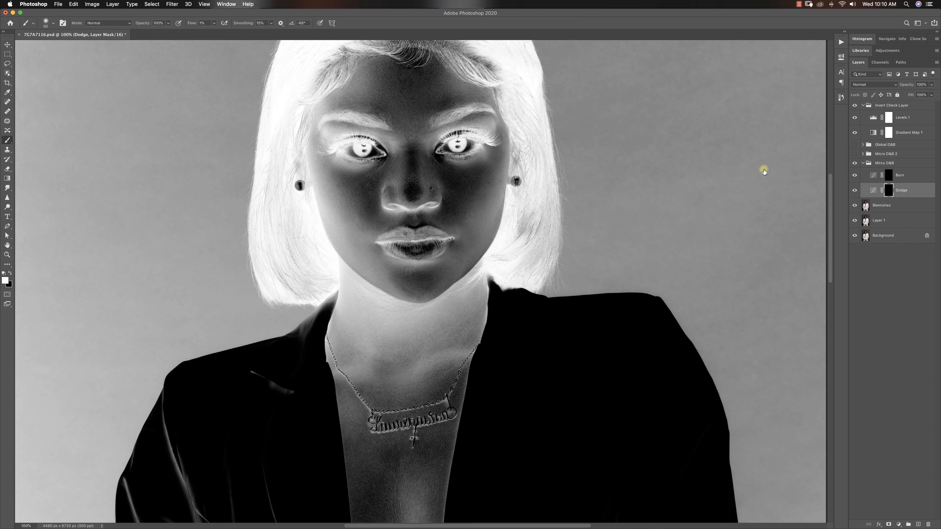
pyautogui.click(855, 105)
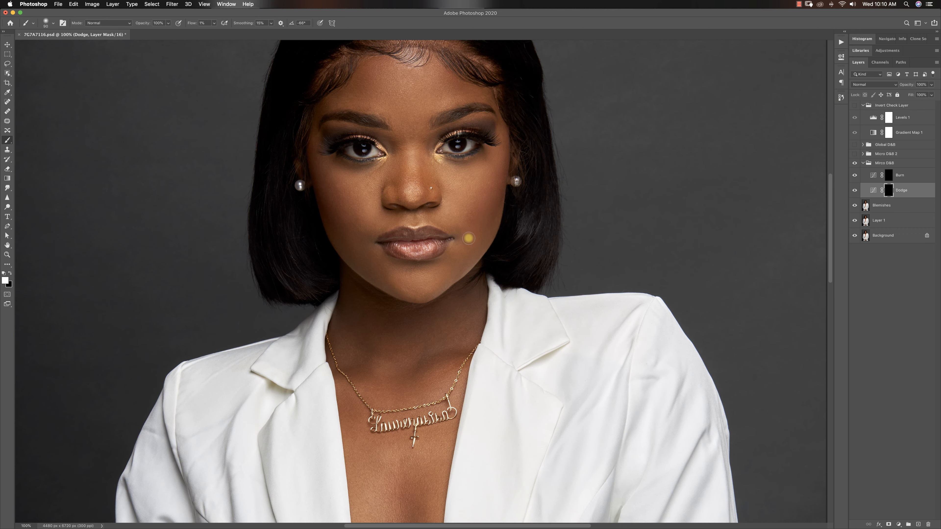
pyautogui.click(853, 106)
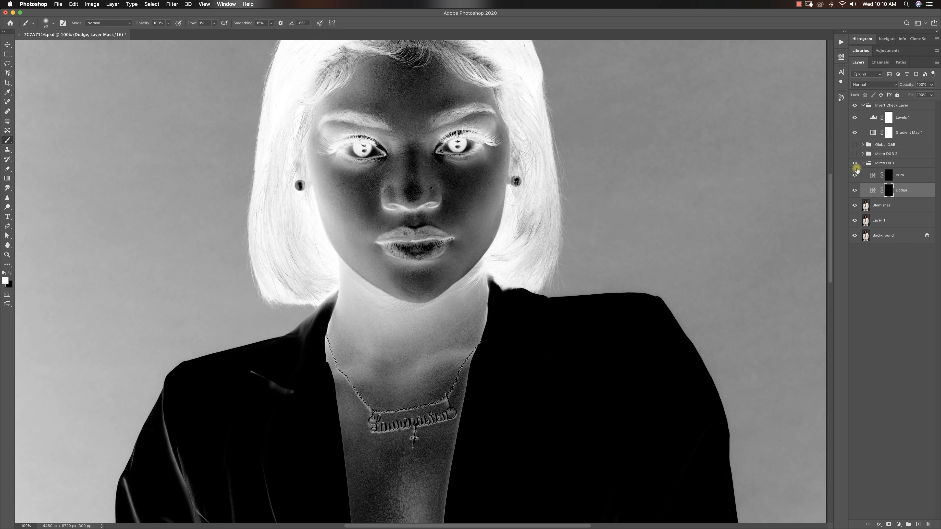
pyautogui.click(888, 178)
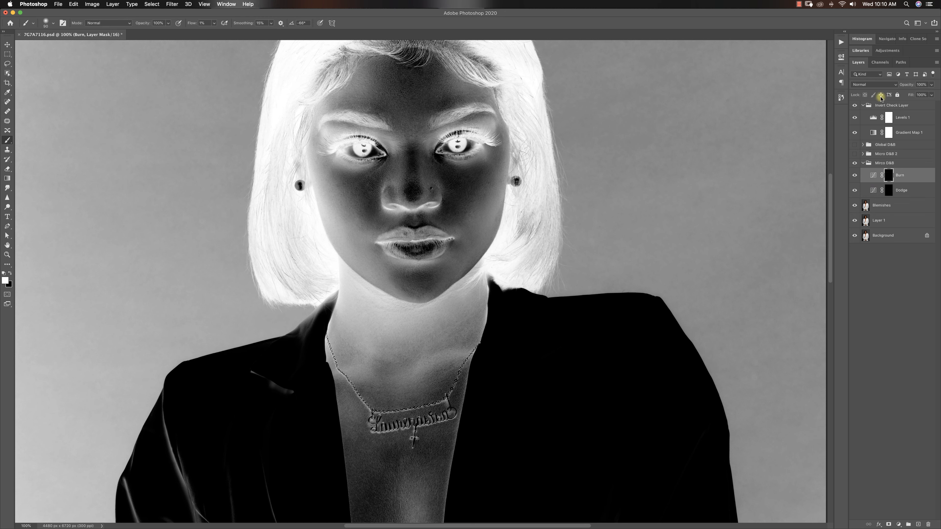
pyautogui.click(856, 106)
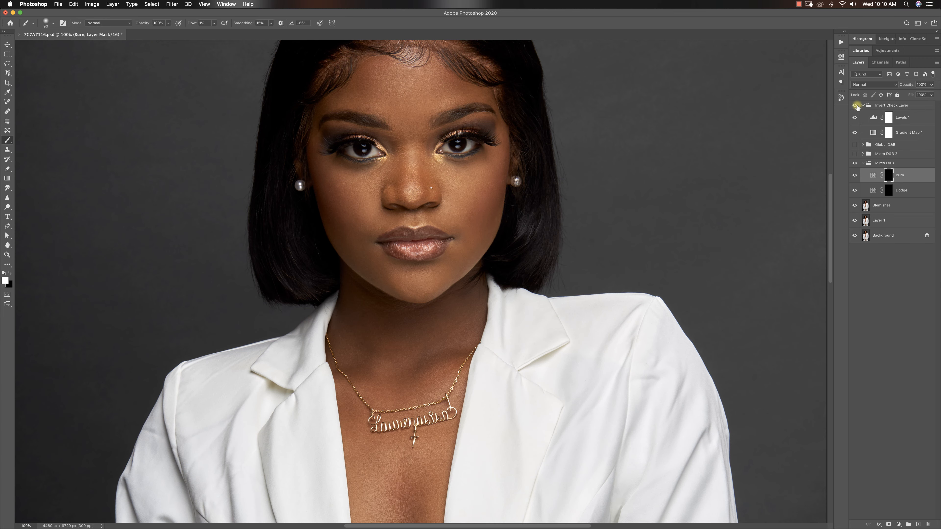
pyautogui.click(856, 105)
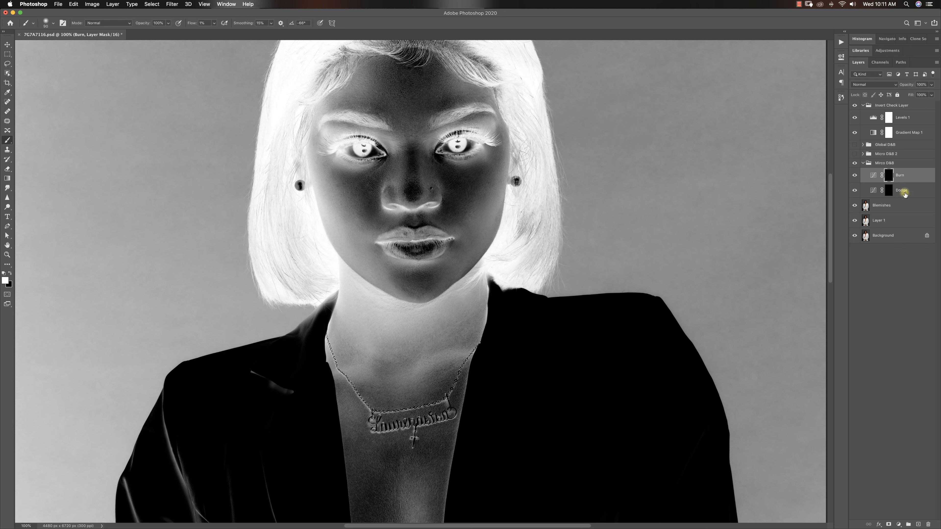
# - Activate the Burn mask and reduce the brush size for fine tonal work on the lower face
pyautogui.click(889, 189)
pyautogui.click(888, 175)
pyautogui.press('z')
pyautogui.moveTo(434, 257); pyautogui.dragTo(492, 239)
pyautogui.keyDown('alt'); pyautogui.click(491, 239); pyautogui.keyUp('alt')
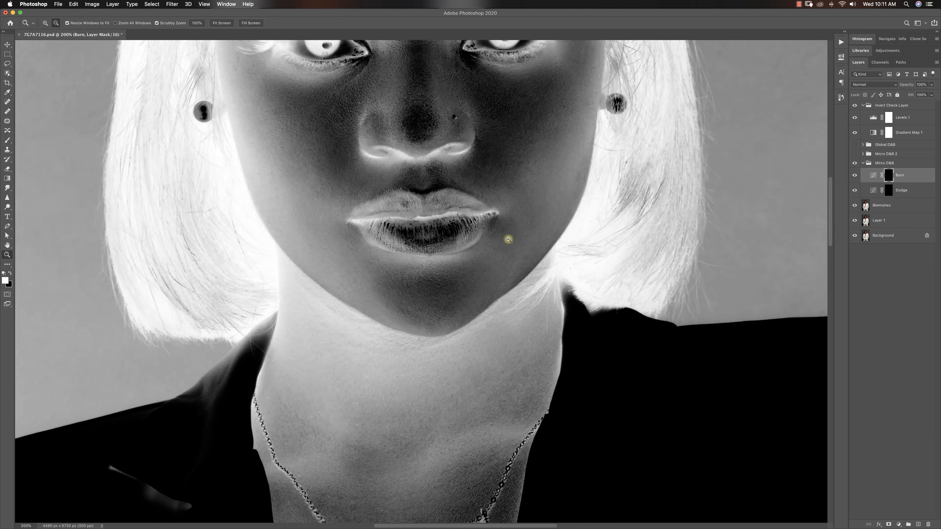
pyautogui.keyDown('alt'); pyautogui.click(508, 236); pyautogui.keyUp('alt')
pyautogui.press('b')
pyautogui.press('[')
pyautogui.press('[')
pyautogui.press('[')
pyautogui.press('[')
pyautogui.press('[')
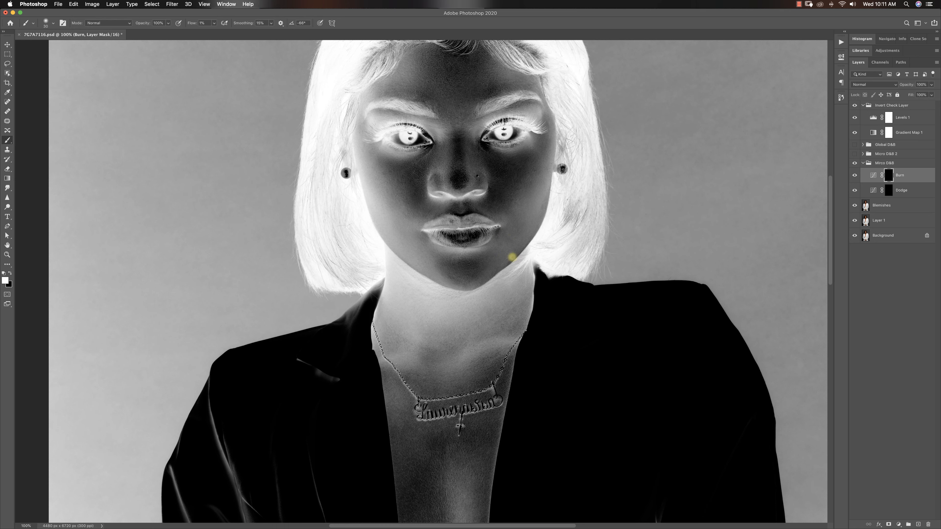
pyautogui.scroll(3, 510, 236)
pyautogui.hscroll(3, 510, 235)
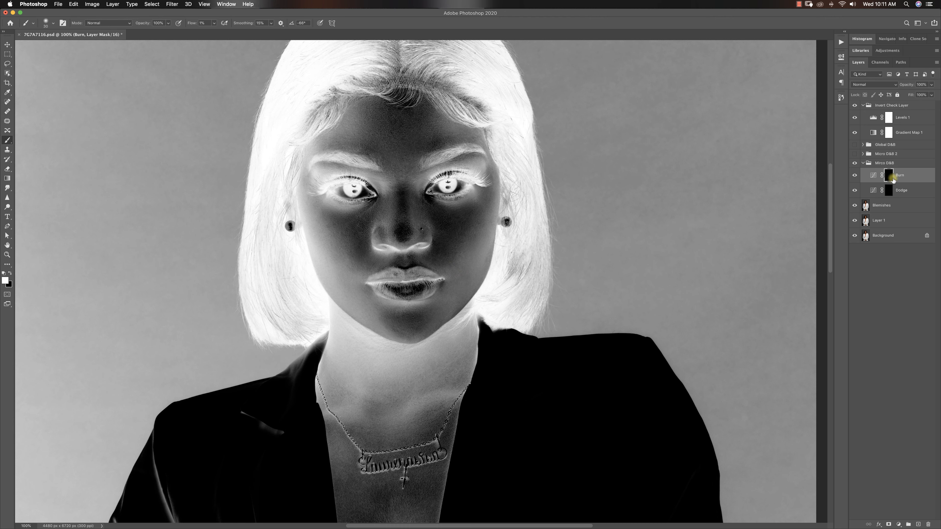
# - Compare the inverted portrait with the Burn layer hidden and shown
pyautogui.click(854, 176)
pyautogui.click(854, 176)
pyautogui.click(854, 178)
pyautogui.click(854, 179)
# - Switch to the Dodge mask with a smaller brush, closer in on the mouth and cheeks
pyautogui.click(890, 191)
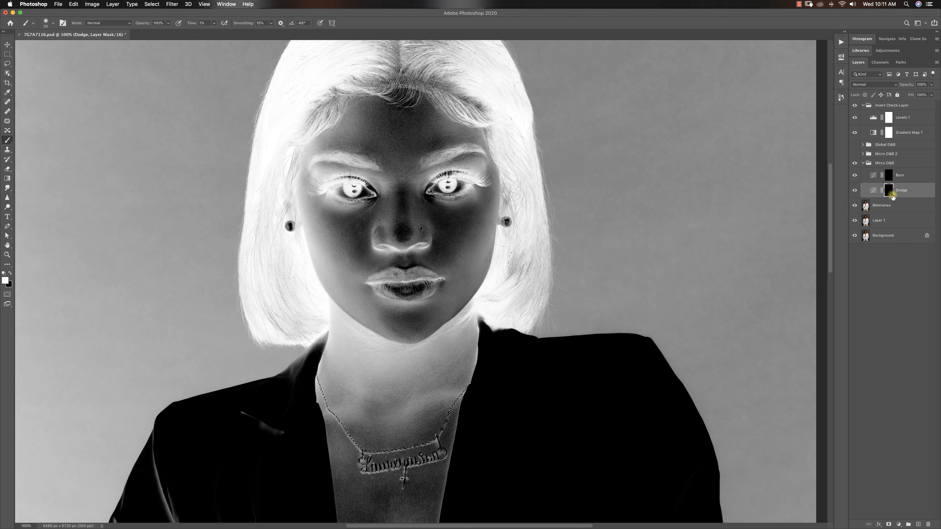
pyautogui.press('[')
pyautogui.press('[')
pyautogui.press('[')
pyautogui.keyDown('super'); pyautogui.click(435, 284); pyautogui.keyUp('super')
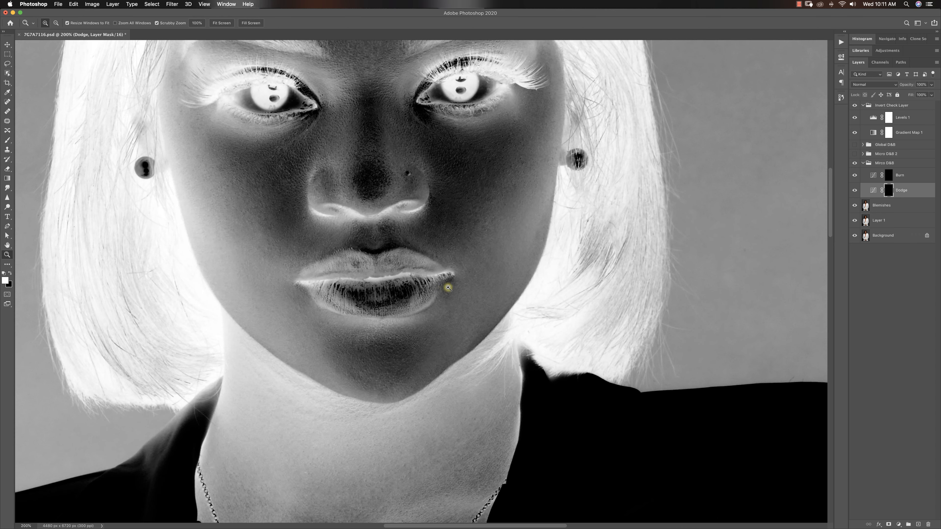
# - Switch to the Burn mask and even the tones around the mouth and cheeks, adjusting the brush size as needed
pyautogui.click(892, 174)
pyautogui.press('[')
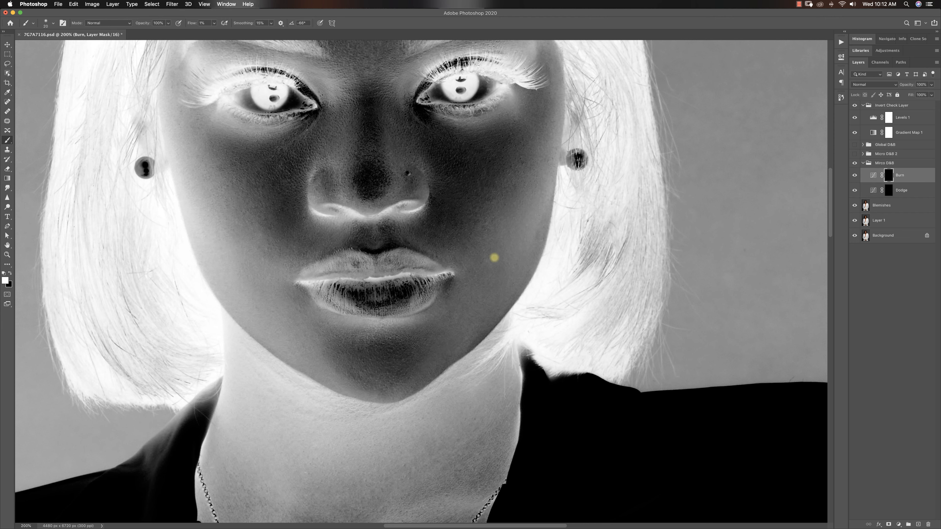
pyautogui.press(']')
pyautogui.press('[')
pyautogui.press('[')
pyautogui.press(']')
pyautogui.press(']')
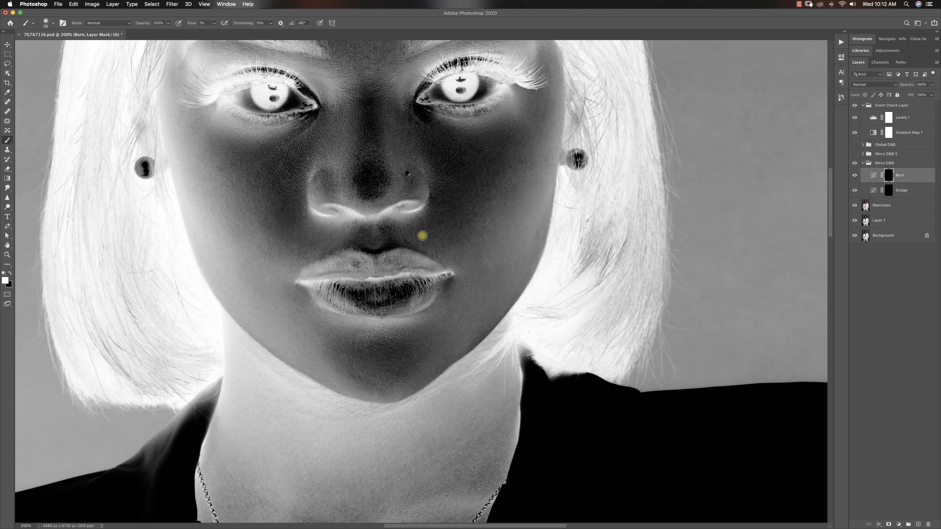
pyautogui.press('[')
pyautogui.press(']')
pyautogui.press(']')
# - Check the portrait in full color with the Mirco D&B group hidden and shown, and return to the inverted view
pyautogui.keyDown('alt'); pyautogui.scroll(-2, 490, 257); pyautogui.keyUp('alt')
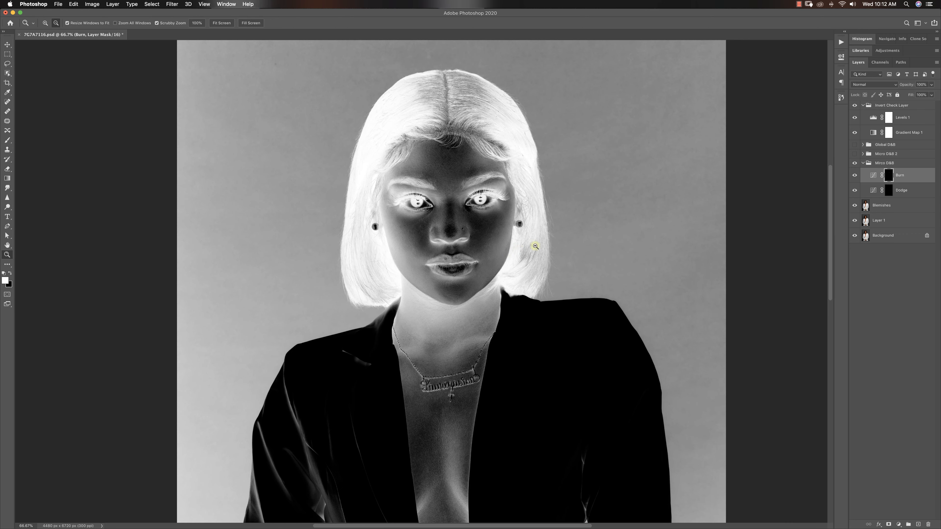
pyautogui.click(855, 164)
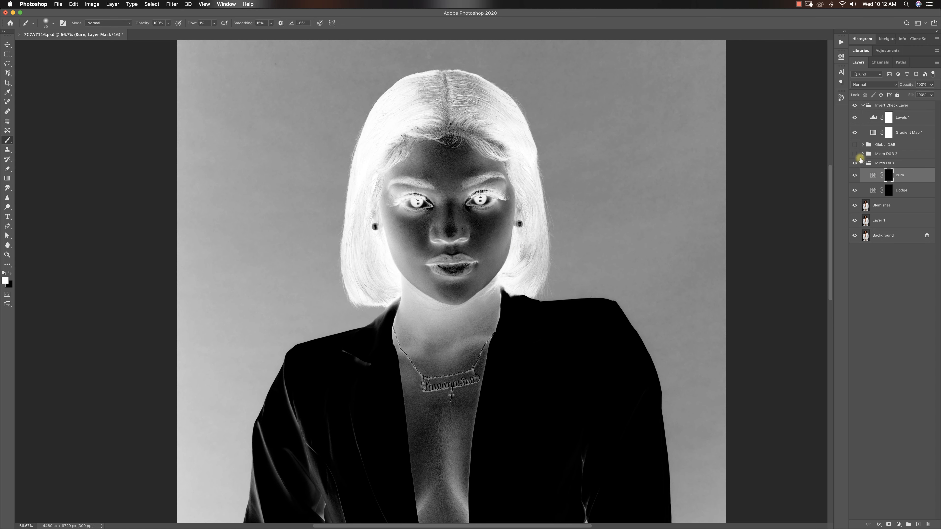
pyautogui.click(855, 105)
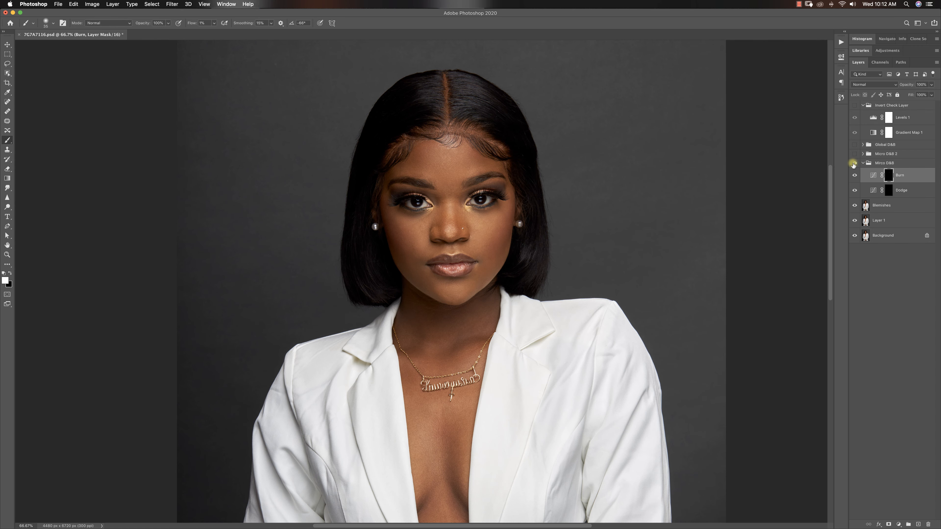
pyautogui.click(854, 165)
pyautogui.press('super+1')
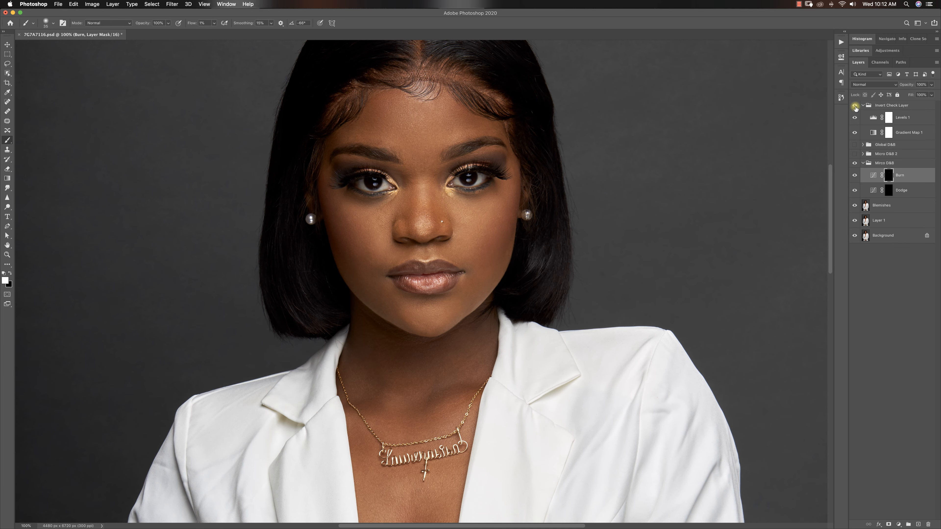
pyautogui.click(854, 105)
# - Activate the Dodge mask and reduce the brush size for fine lightening on the face
pyautogui.click(887, 188)
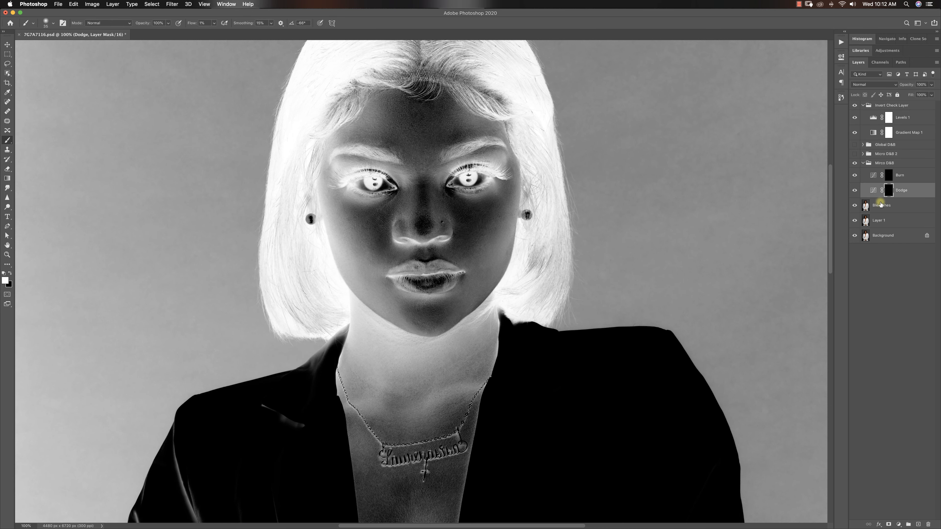
pyautogui.press('[')
pyautogui.press('[')
# - Work on the Burn mask over the cheek beside the mouth, varying the brush size
pyautogui.click(888, 176)
pyautogui.press(']')
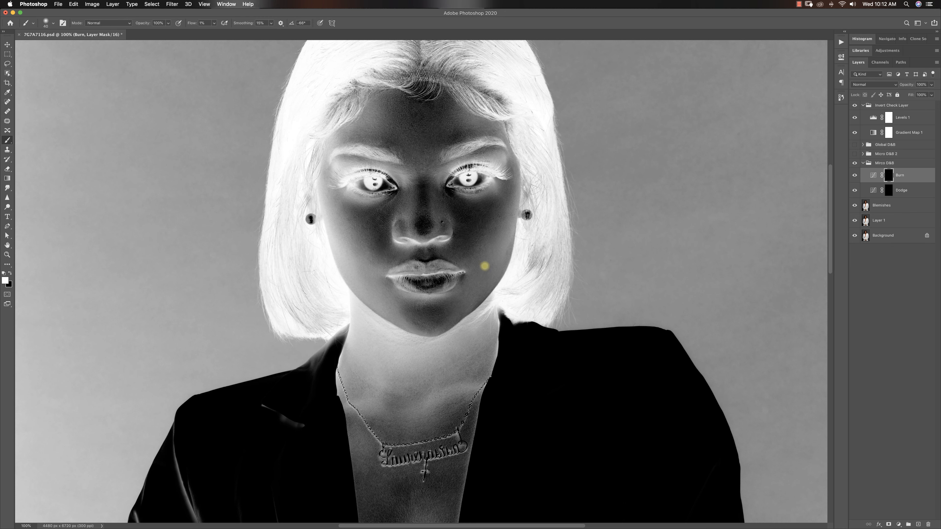
pyautogui.press('[')
pyautogui.press(']')
pyautogui.press(']')
pyautogui.press('[')
# - Alternate between the Dodge and Burn masks with a resized brush to even the tones around the mouth and nose
pyautogui.hotkey('alt', '[')
pyautogui.press('[')
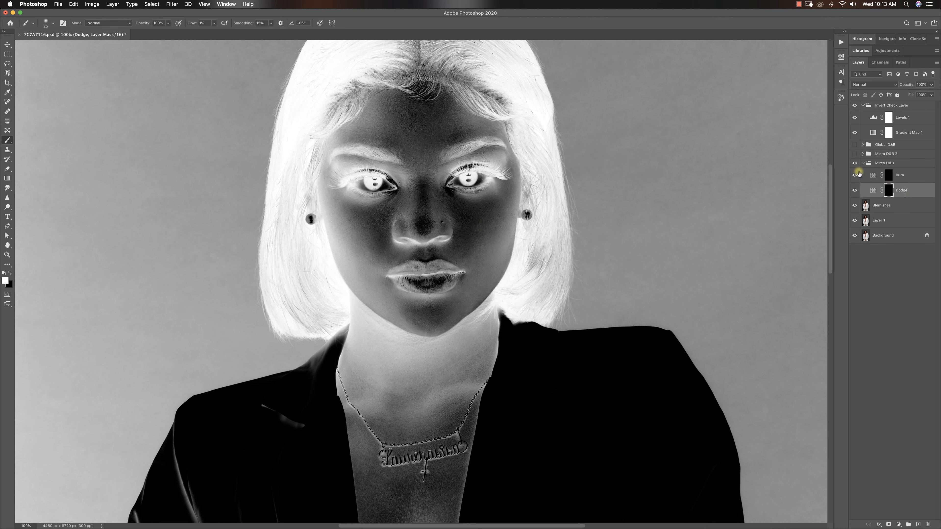
pyautogui.hotkey('alt', ']')
pyautogui.press(']')
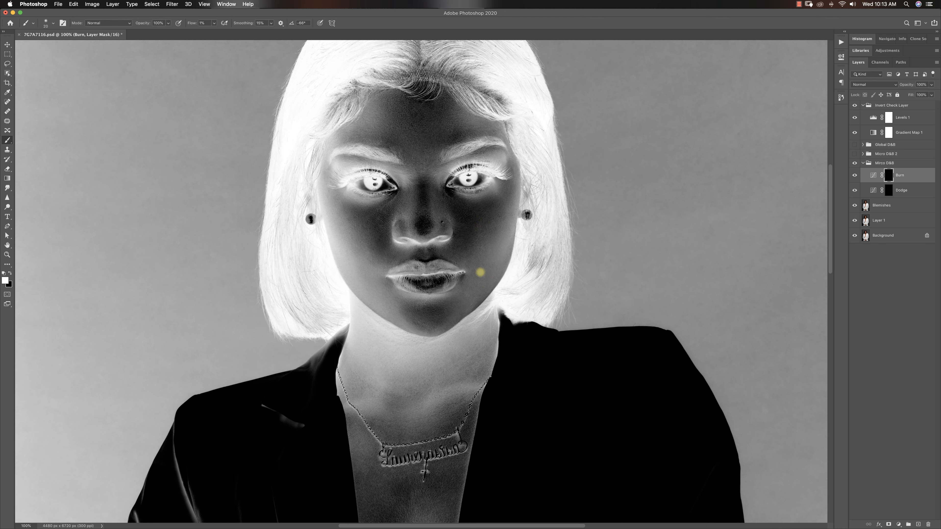
pyautogui.hotkey('alt', '[')
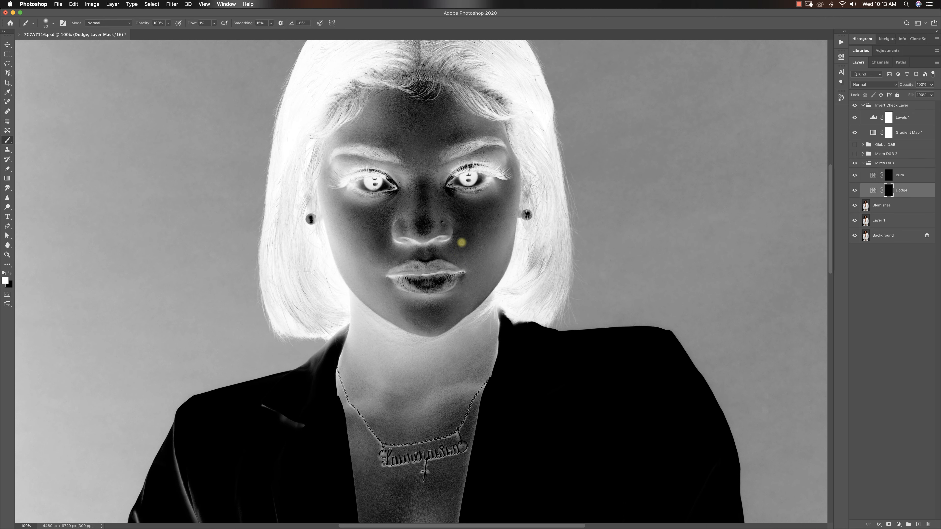
pyautogui.press('[')
pyautogui.press(']')
pyautogui.press(']')
pyautogui.click(860, 131)
pyautogui.click(860, 131)
# - Burn the chin area with an adjusted brush size, and return to the Dodge mask with a smaller brush
pyautogui.hotkey('alt', ']')
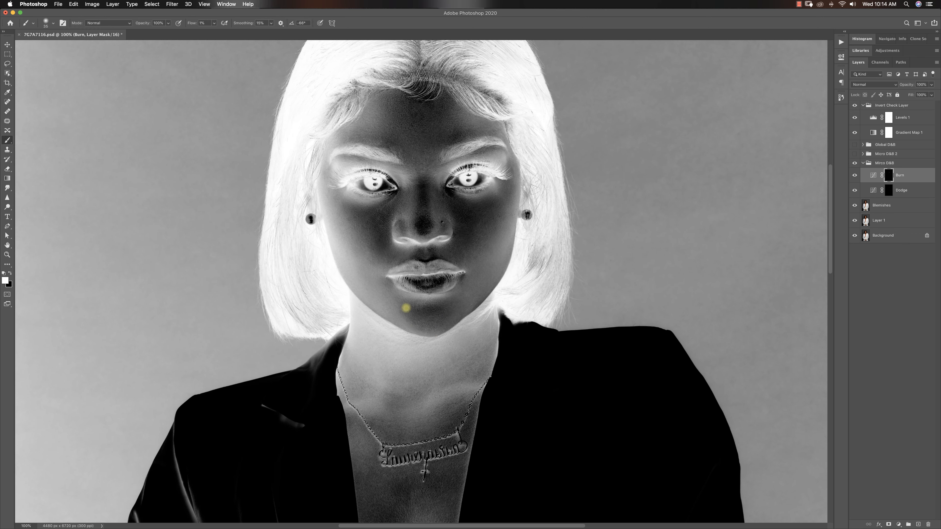
pyautogui.press('[')
pyautogui.press(']')
pyautogui.hotkey('alt', '[')
pyautogui.press('[')
# - Compare the color and inverted portrait between passes on the Dodge and Burn masks, reducing the brush size for dodging
pyautogui.click(854, 105)
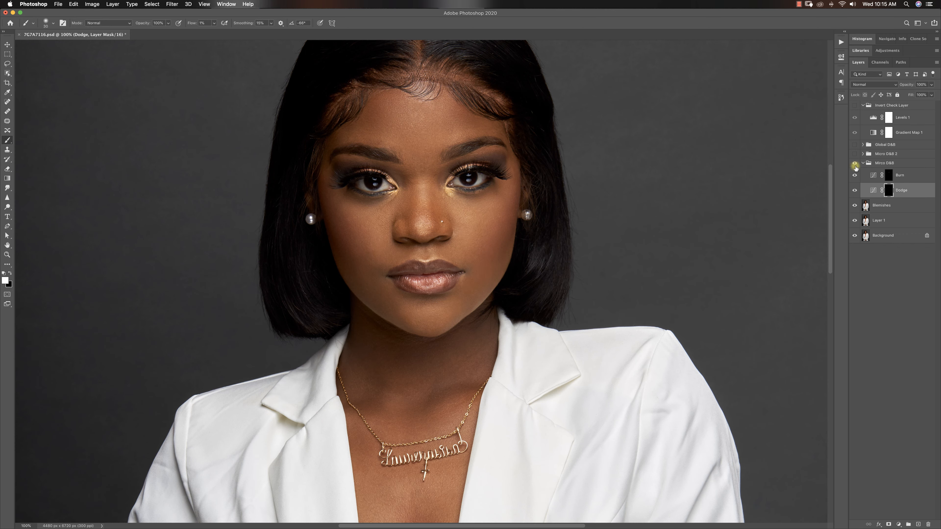
pyautogui.click(854, 106)
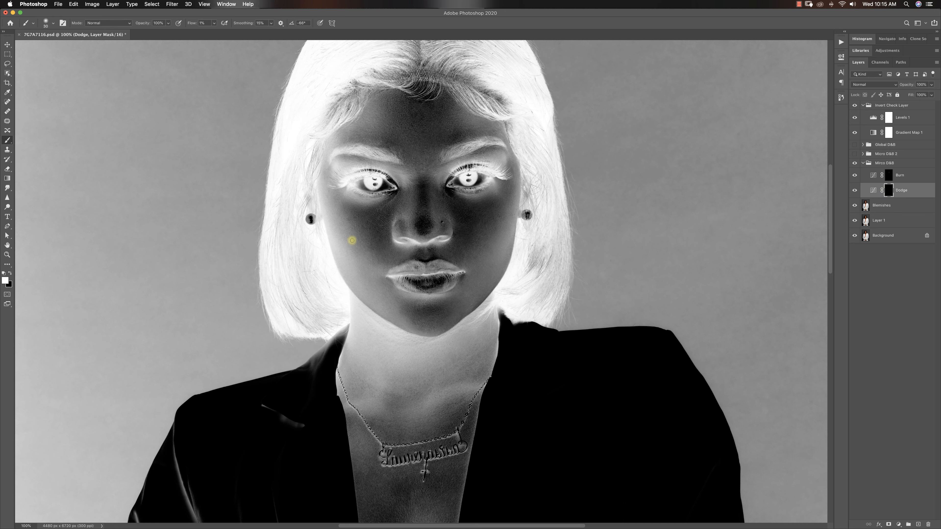
pyautogui.hotkey('alt', ']')
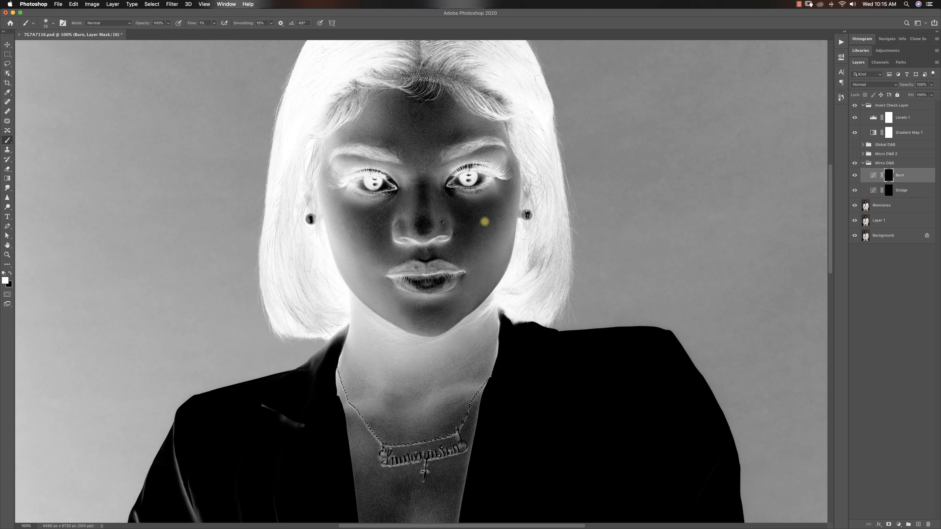
pyautogui.hotkey('alt', '[')
pyautogui.press('[')
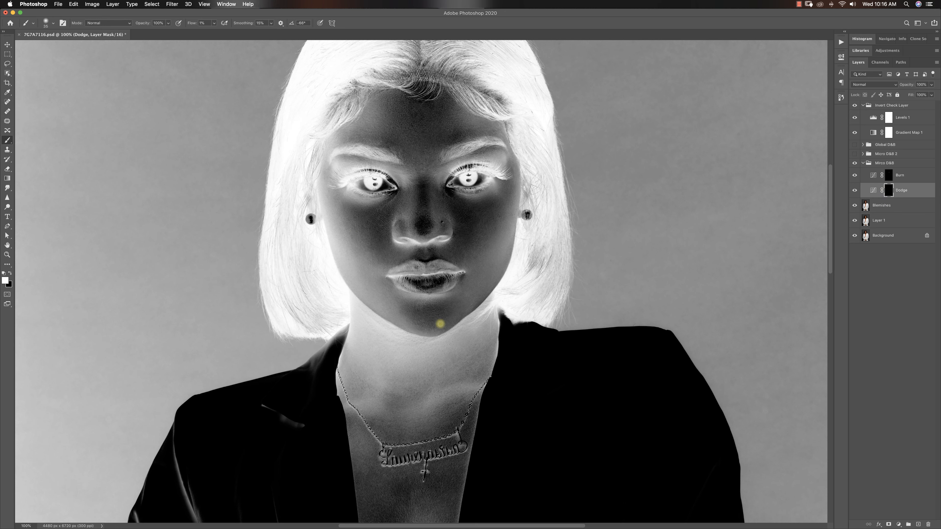
pyautogui.press('[')
pyautogui.click(853, 105)
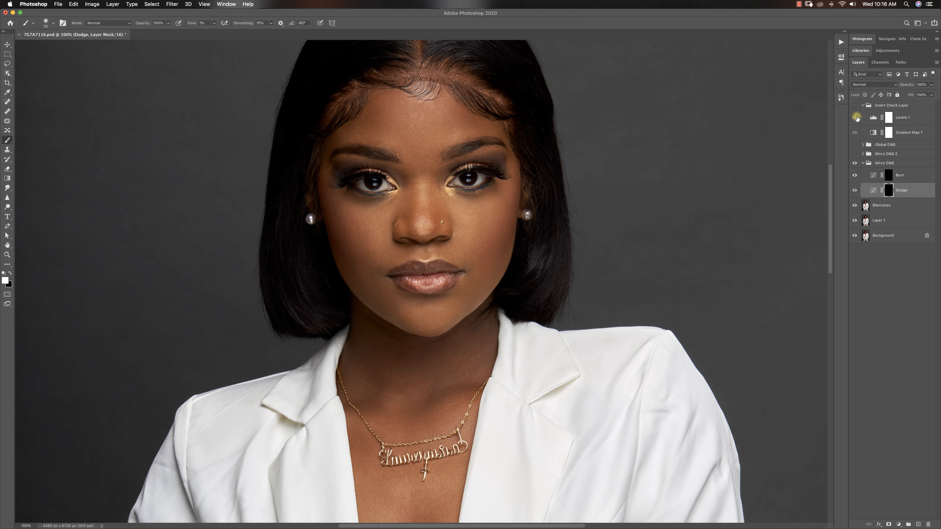
pyautogui.click(854, 105)
# - Activate the Burn mask and refine the tones around the nose and forehead with varying brush sizes
pyautogui.click(889, 175)
pyautogui.press(']')
pyautogui.press(']')
pyautogui.press(']')
pyautogui.press(']')
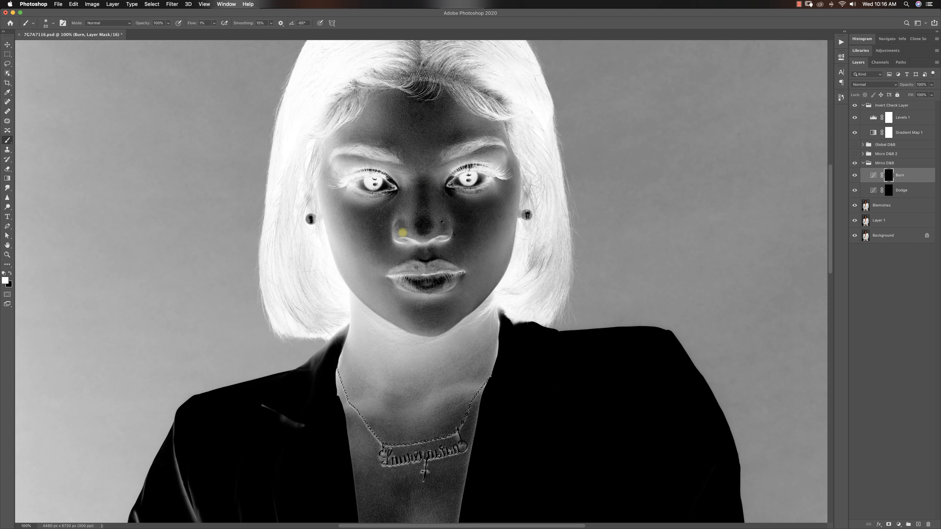
pyautogui.press('[')
pyautogui.press('[')
pyautogui.press(']')
pyautogui.press(']')
pyautogui.press(']')
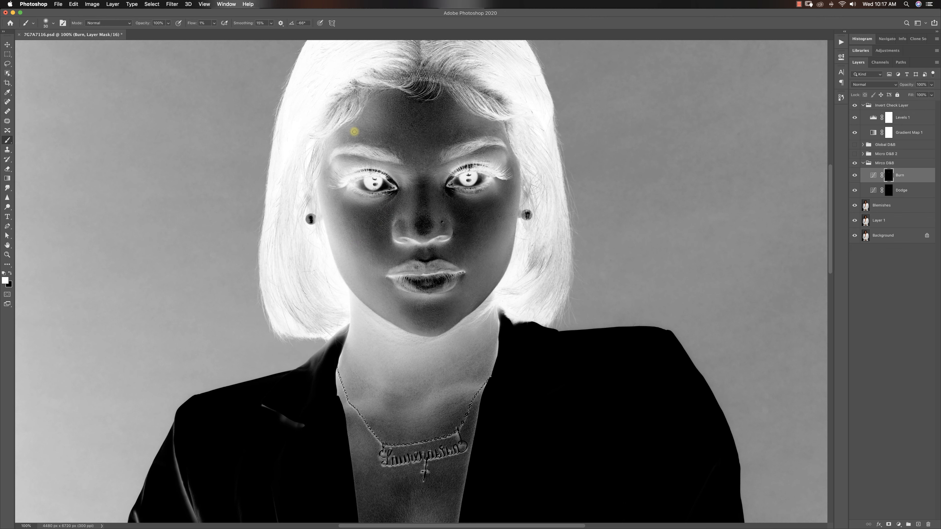
# - Compare the wider color portrait with the Mirco D&B group hidden and shown, and restore the inverted view
pyautogui.click(855, 105)
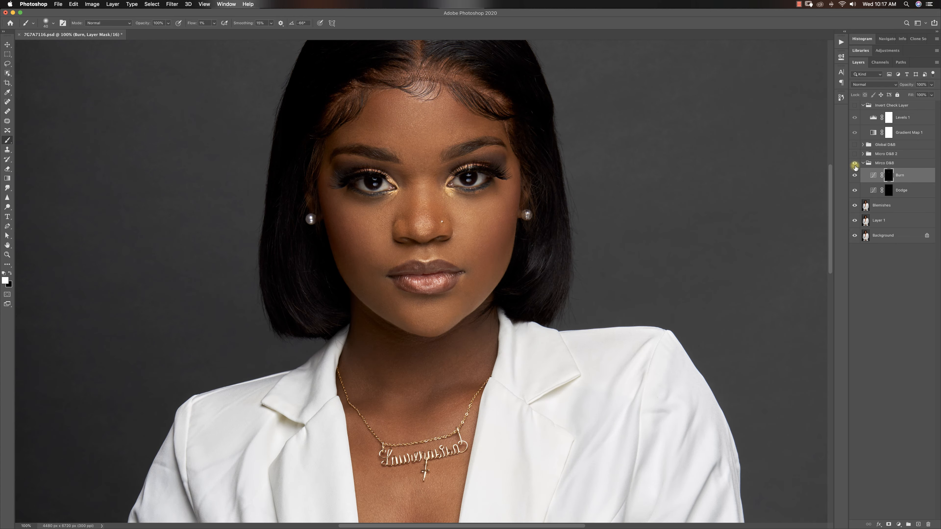
pyautogui.press('super+minus')
pyautogui.press('super+minus')
pyautogui.press('super+minus')
pyautogui.press('super+equal')
pyautogui.click(855, 165)
pyautogui.click(855, 165)
pyautogui.click(854, 105)
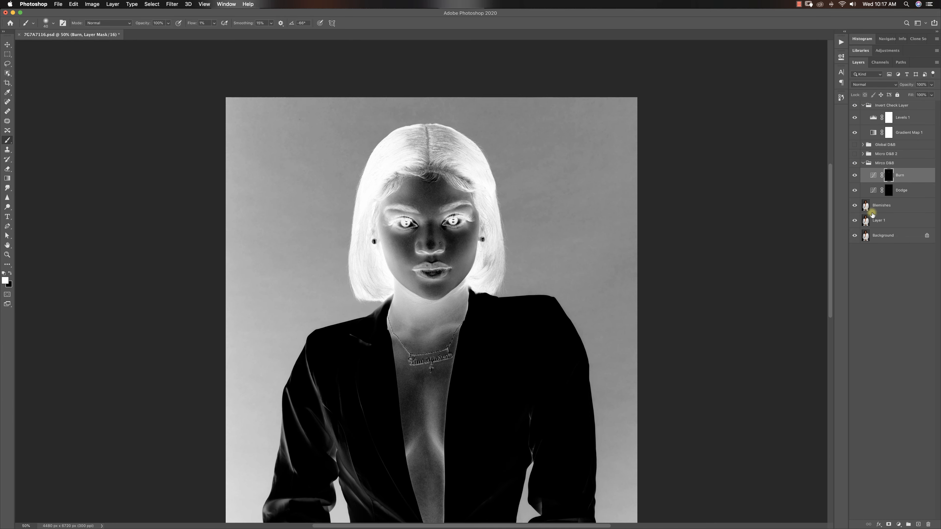
# - Enlarge the brush for broader burning on the Burn mask
pyautogui.press(']')
pyautogui.press(']')
pyautogui.press(']')
pyautogui.press(']')
# - Check the burn work in full color by toggling the Mirco D&B group
pyautogui.click(854, 105)
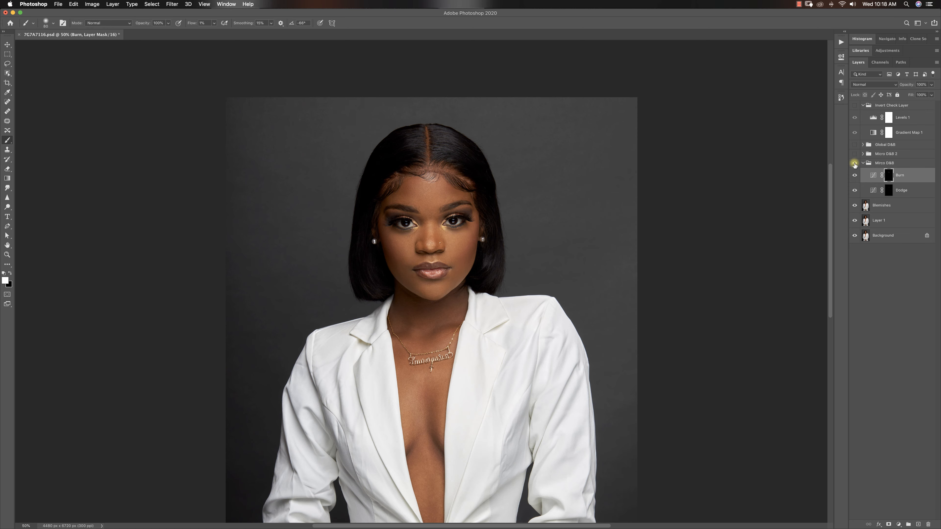
pyautogui.click(854, 164)
pyautogui.press('super+minus')
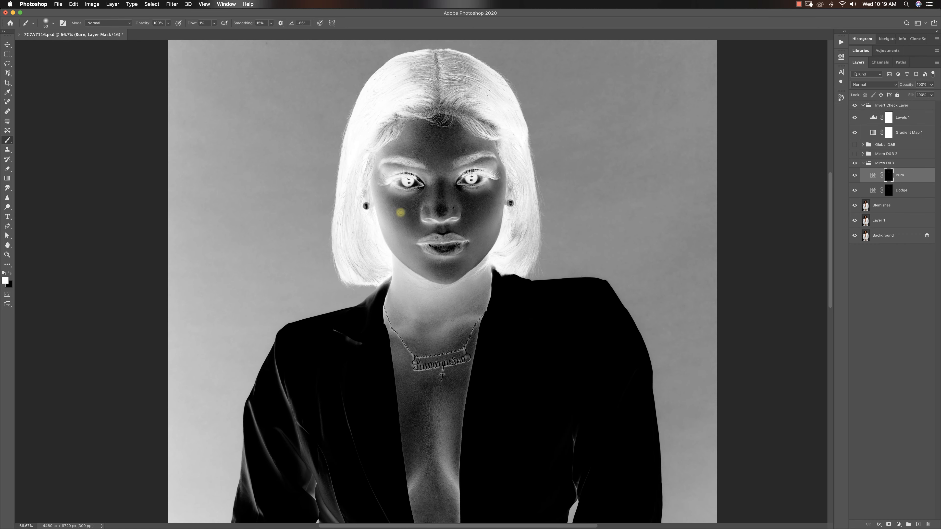
# - Switch to the Dodge mask with a smaller brush for the lower face, and hide the Invert Check Layer group
pyautogui.click(892, 191)
pyautogui.press('[')
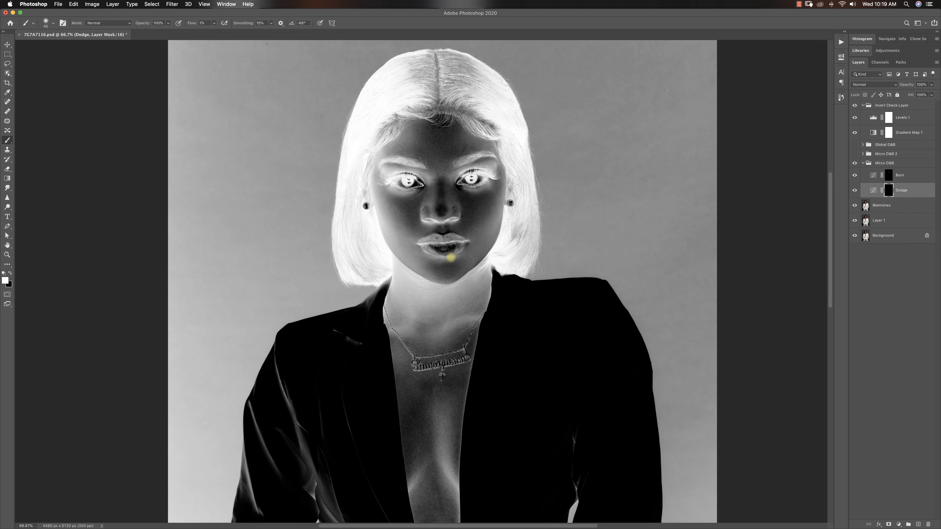
pyautogui.click(855, 105)
pyautogui.press('z')
pyautogui.moveTo(357, 290); pyautogui.dragTo(478, 311)
pyautogui.press('super+plus')
pyautogui.press('super+plus')
pyautogui.press('super+plus')
pyautogui.keyDown('alt'); pyautogui.click(441, 208); pyautogui.keyUp('alt')
pyautogui.press('b')
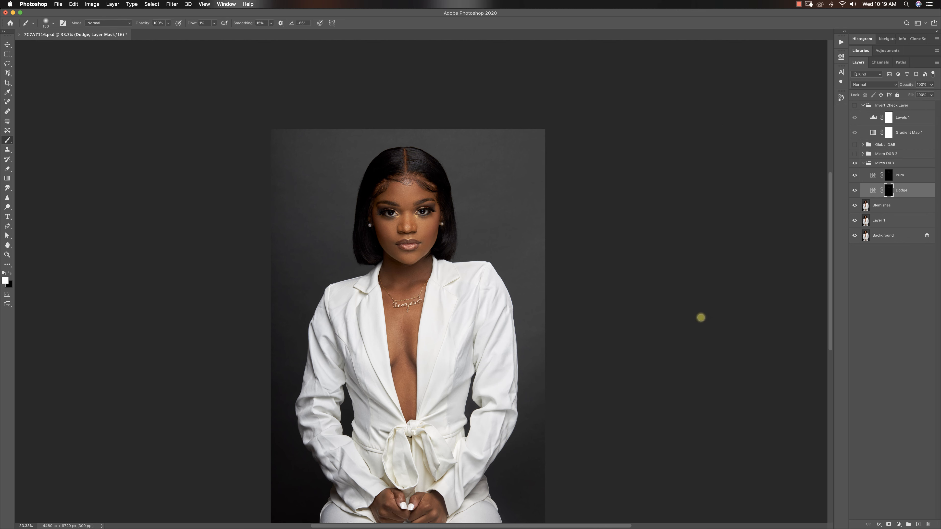
# - Collapse the Mirco D&B group and compare the full portrait with the group hidden and shown
pyautogui.click(862, 164)
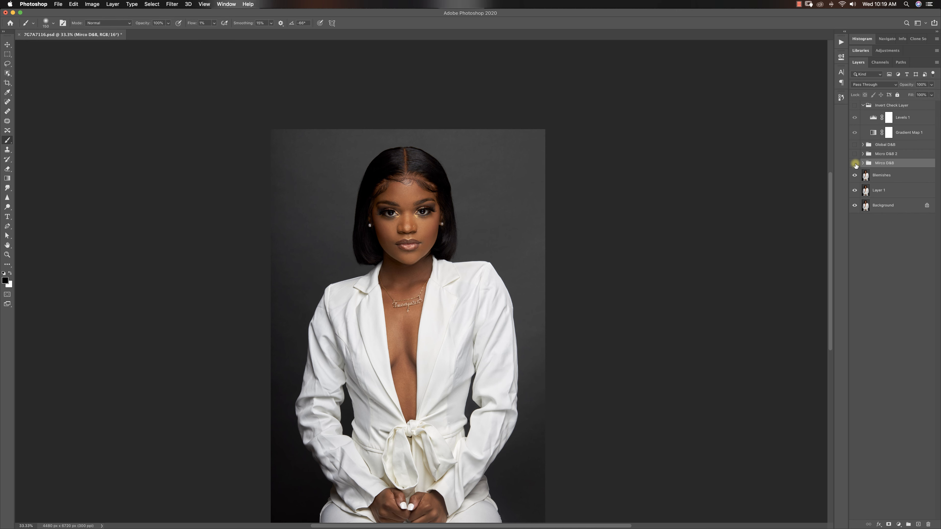
pyautogui.click(855, 164)
pyautogui.click(854, 163)
pyautogui.click(854, 164)
pyautogui.click(855, 164)
pyautogui.click(856, 164)
pyautogui.press('z')
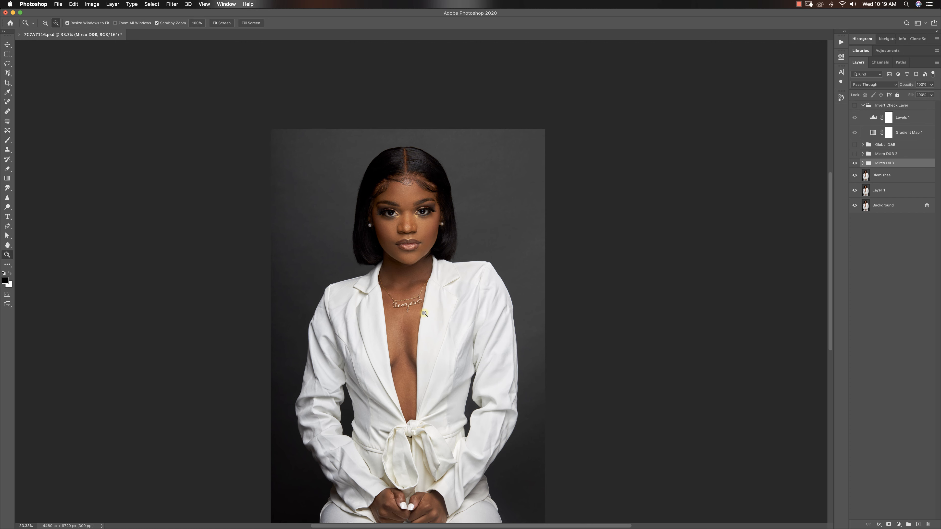
pyautogui.keyDown('alt'); pyautogui.click(403, 313); pyautogui.keyUp('alt')
pyautogui.keyDown('alt'); pyautogui.click(450, 277); pyautogui.keyUp('alt')
pyautogui.click(434, 257)
pyautogui.press('b')
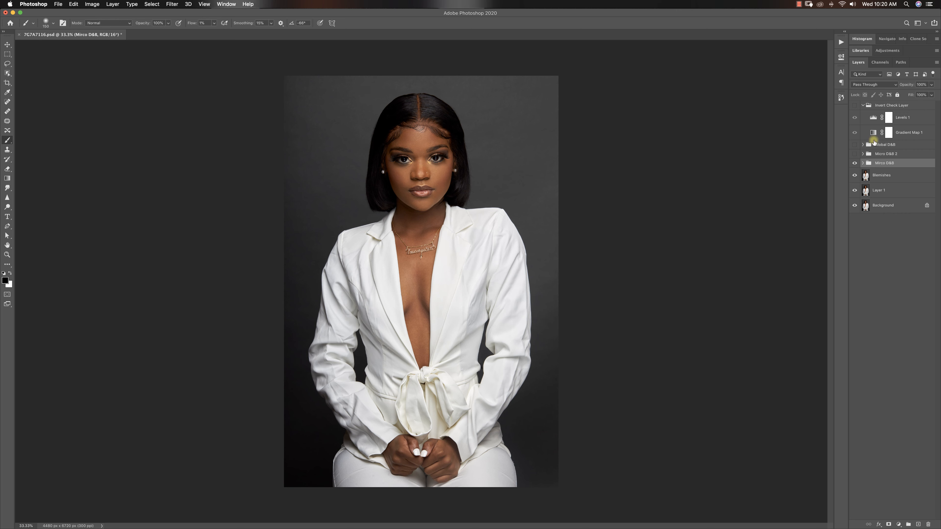
# - Delete the Micro D&B 2 group and stamp the visible layers into a new layer above the Mirco D&B group
pyautogui.click(854, 163)
pyautogui.click(854, 154)
pyautogui.click(874, 156)
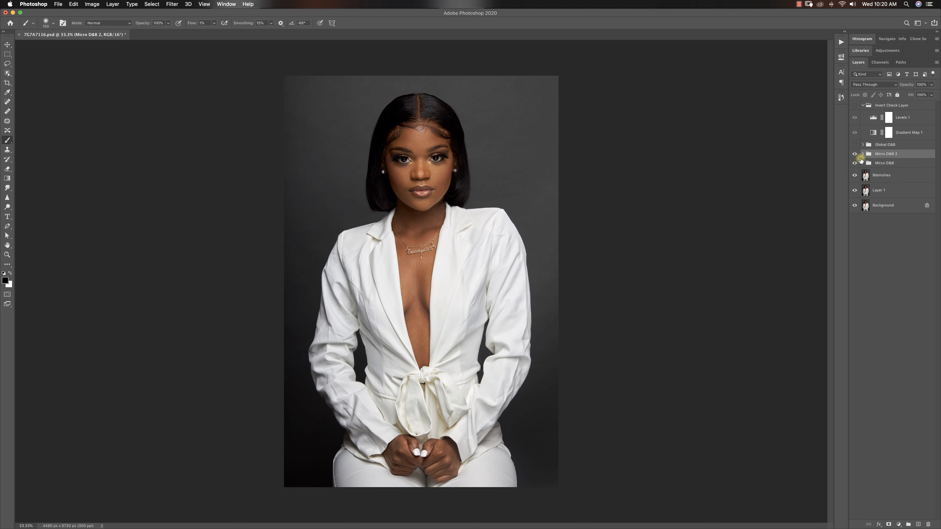
pyautogui.press('Delete')
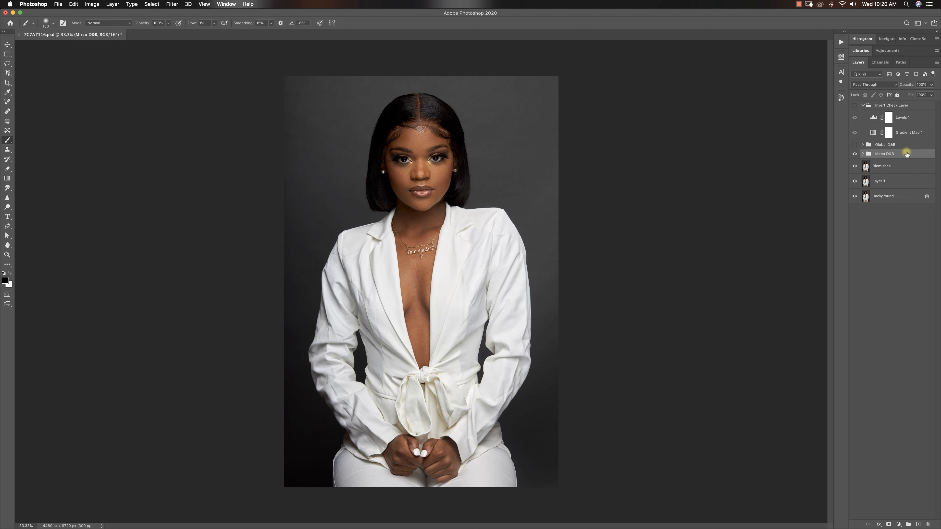
pyautogui.press('super+alt+shift+e')
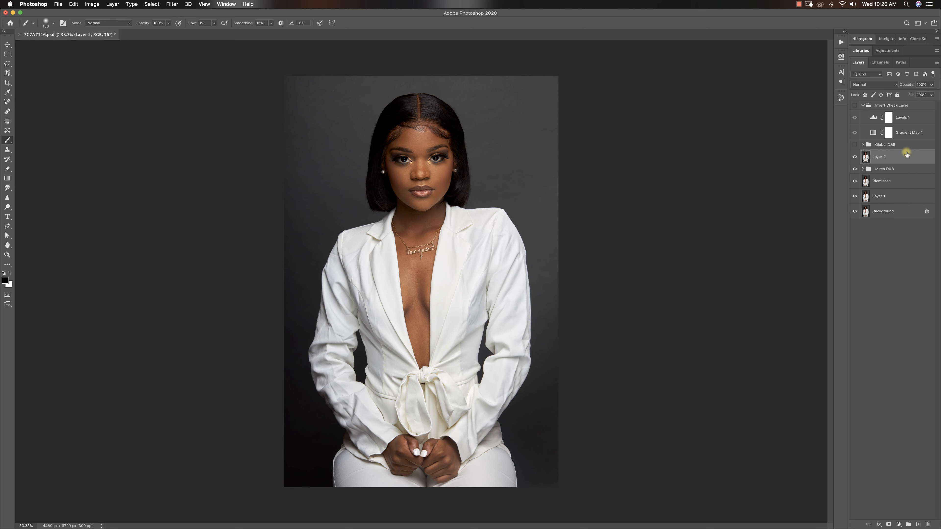
# - Run the Advance Frequency Separation action with a Gaussian Blur radius of 10 pixels, and expand the resulting group
pyautogui.click(841, 41)
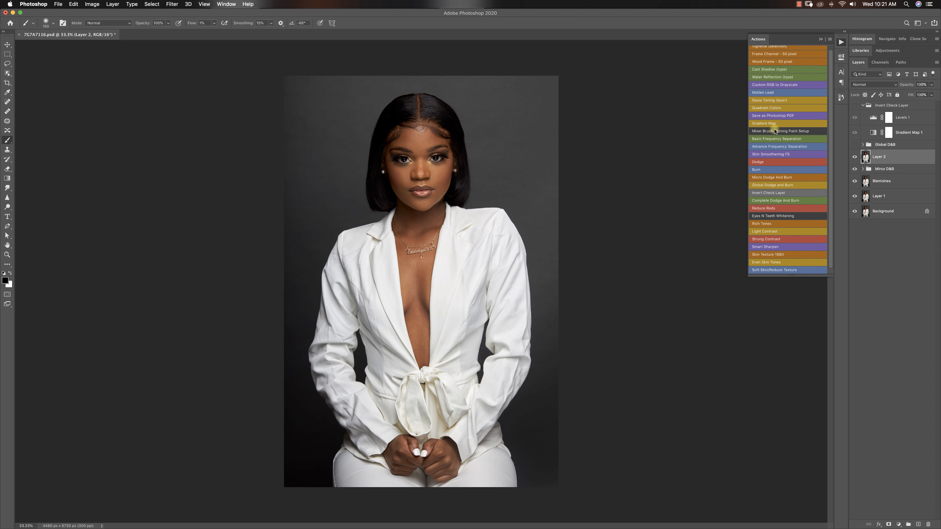
pyautogui.click(769, 147)
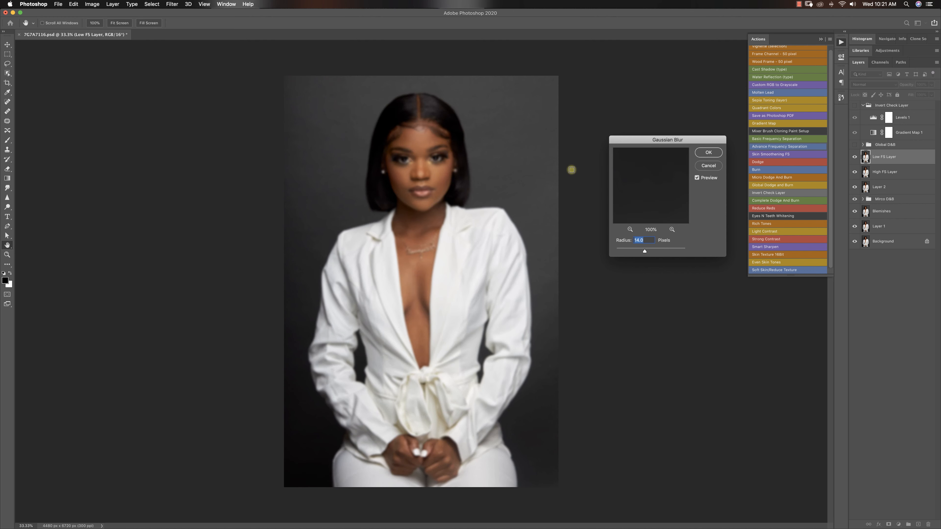
pyautogui.write('10')
pyautogui.click(709, 152)
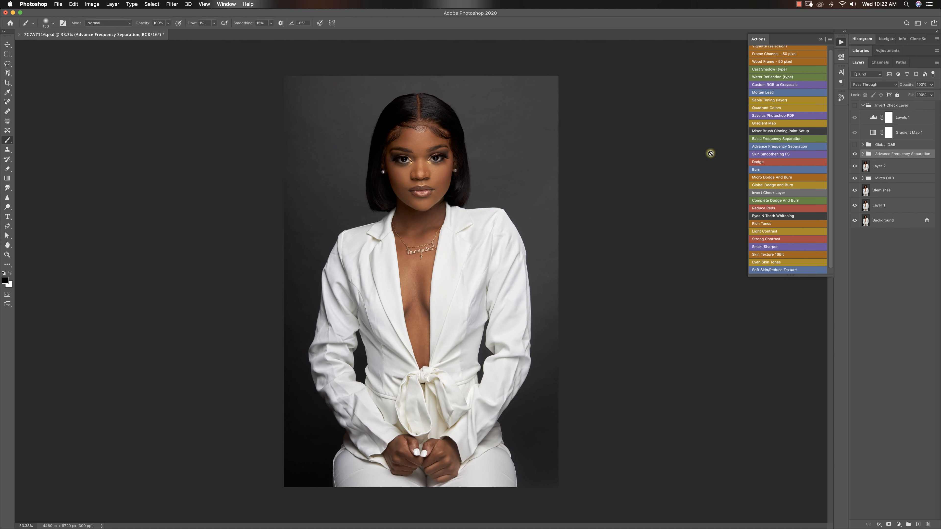
pyautogui.click(862, 154)
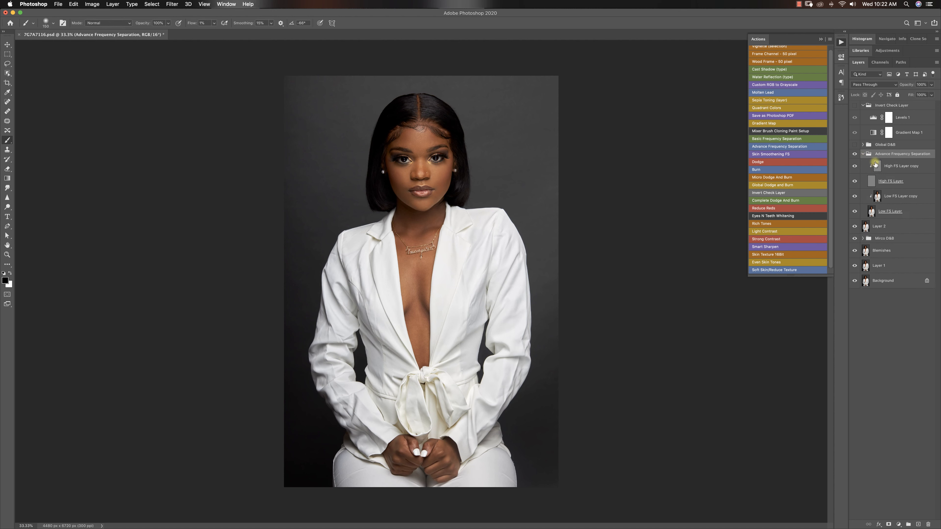
# - Select the Low FS Layer copy, switch to the Mixer Brush, and turn off Sample All Layers
pyautogui.click(898, 196)
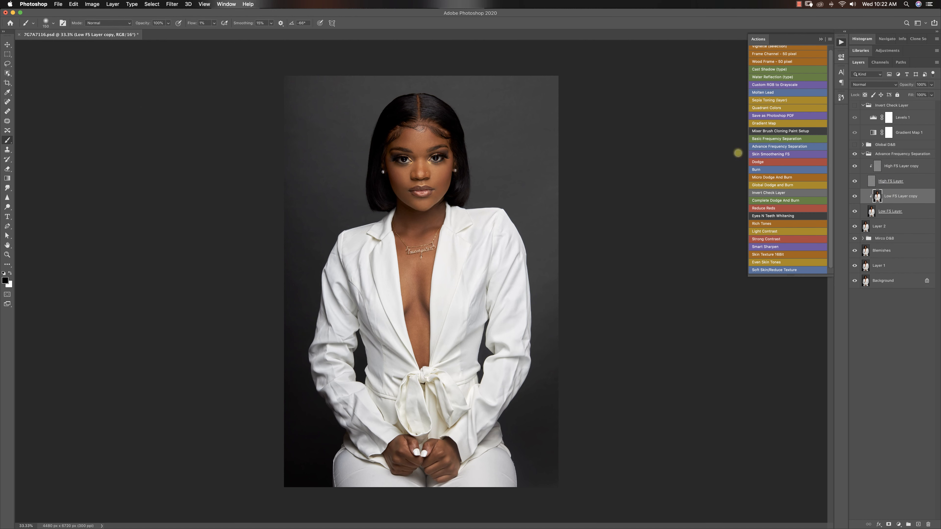
pyautogui.rightClick(7, 140)
pyautogui.click(30, 151)
pyautogui.press('z')
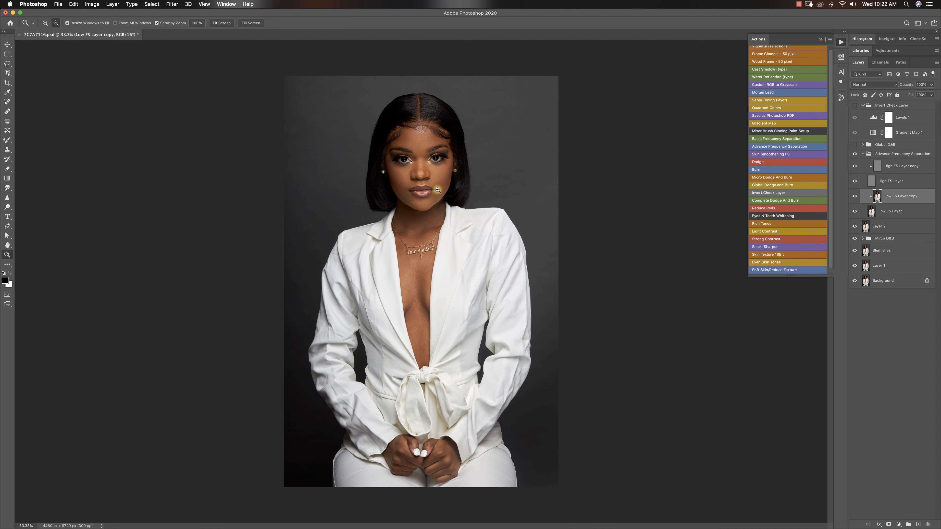
pyautogui.click(434, 189)
pyautogui.press('b')
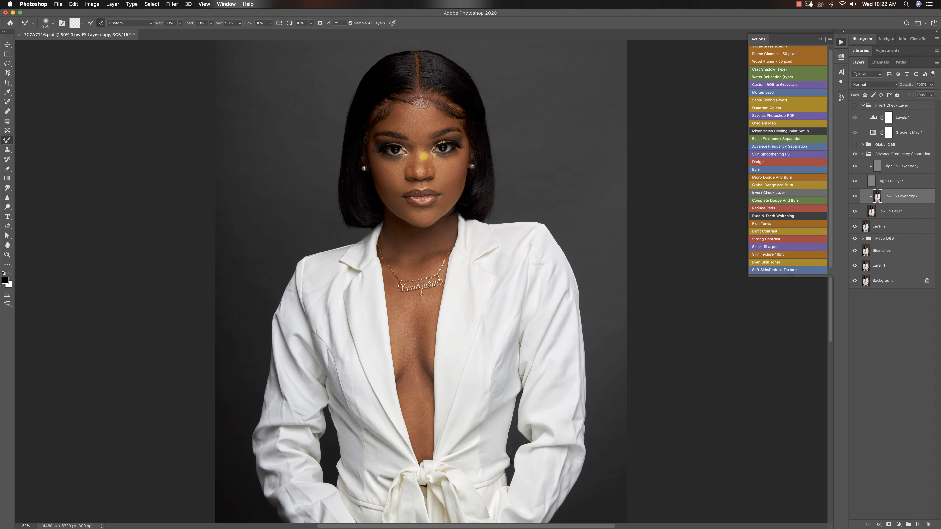
pyautogui.press('[')
pyautogui.press('[')
pyautogui.press(']')
pyautogui.press(']')
pyautogui.press(']')
pyautogui.click(350, 24)
# - Blend the tonal transitions across the face and chest skin with the Mixer Brush, adjusting its size to each area
pyautogui.press('[')
pyautogui.press('[')
pyautogui.press(']')
pyautogui.press(']')
pyautogui.press('[')
pyautogui.press('[')
pyautogui.press(']')
pyautogui.press(']')
pyautogui.press(']')
pyautogui.press(']')
pyautogui.press(']')
pyautogui.press(']')
pyautogui.press(']')
pyautogui.press('[')
pyautogui.press(']')
pyautogui.press('[')
pyautogui.press('[')
pyautogui.press(']')
pyautogui.press(']')
pyautogui.press('[')
pyautogui.press('[')
pyautogui.press('[')
pyautogui.press(']')
pyautogui.press(']')
# - Smooth the skin tones on the hands with a smaller Mixer Brush
pyautogui.scroll(-10, 452, 269)
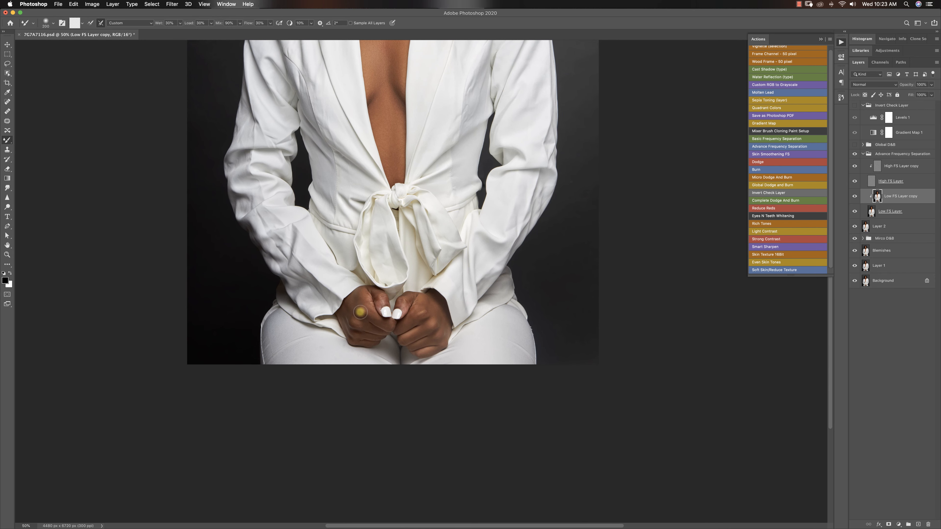
pyautogui.press('[')
pyautogui.press('[')
pyautogui.press('[')
pyautogui.press(']')
# - Compare the full portrait with the Low FS Layer copy hidden and shown
pyautogui.press('z')
pyautogui.keyDown('alt'); pyautogui.click(409, 210); pyautogui.keyUp('alt')
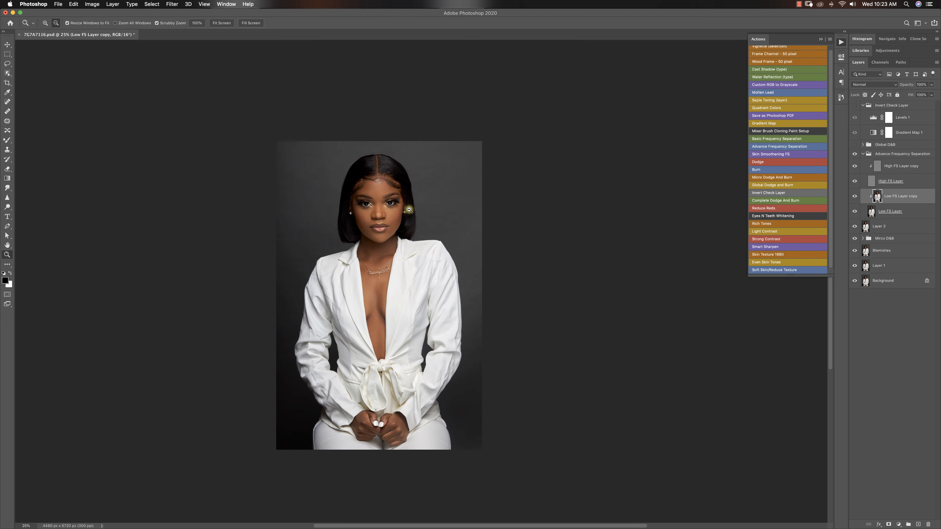
pyautogui.keyDown('alt'); pyautogui.click(404, 233); pyautogui.keyUp('alt')
pyautogui.press('super+plus')
pyautogui.press('super+plus')
pyautogui.press('b')
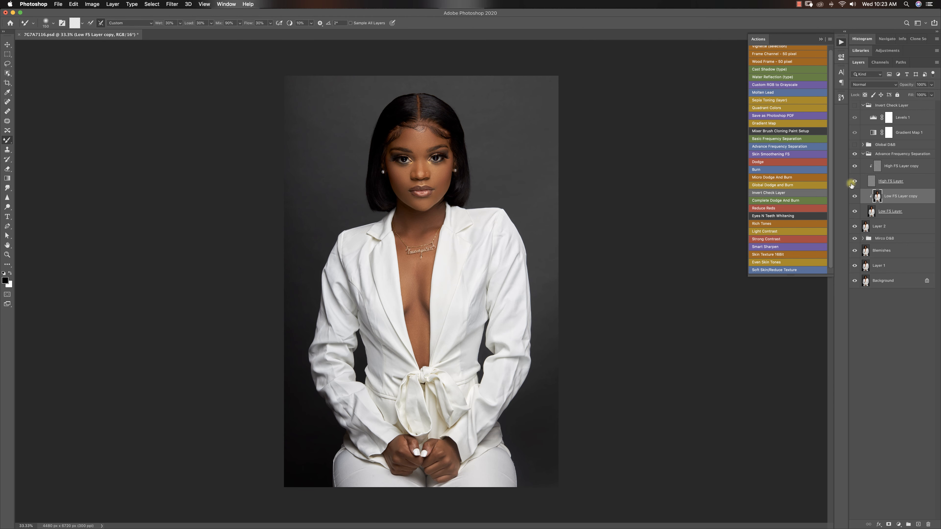
pyautogui.click(854, 197)
pyautogui.click(854, 197)
pyautogui.click(854, 197)
# - Clone clean skin texture over the uneven spots on both cheeks on the High FS Layer copy with the Clone Stamp
pyautogui.click(885, 167)
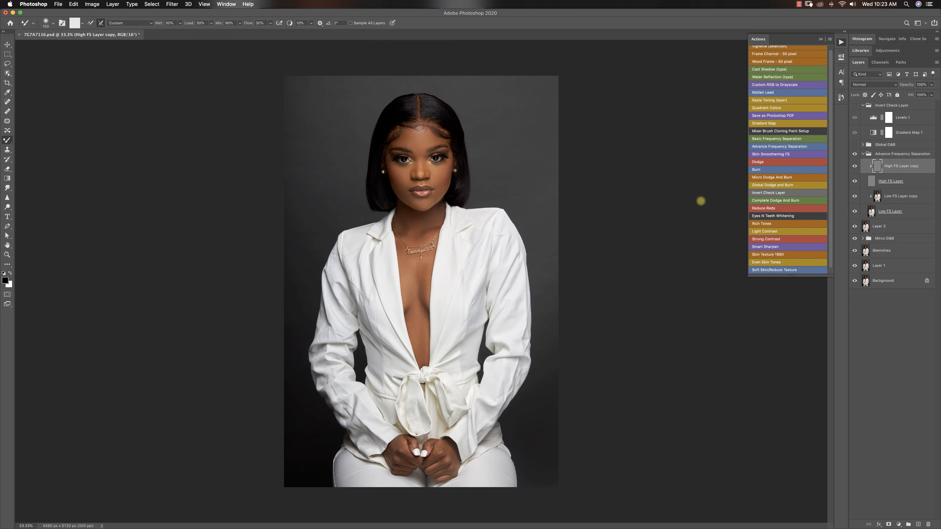
pyautogui.press('z')
pyautogui.moveTo(422, 166); pyautogui.dragTo(448, 168)
pyautogui.press('s')
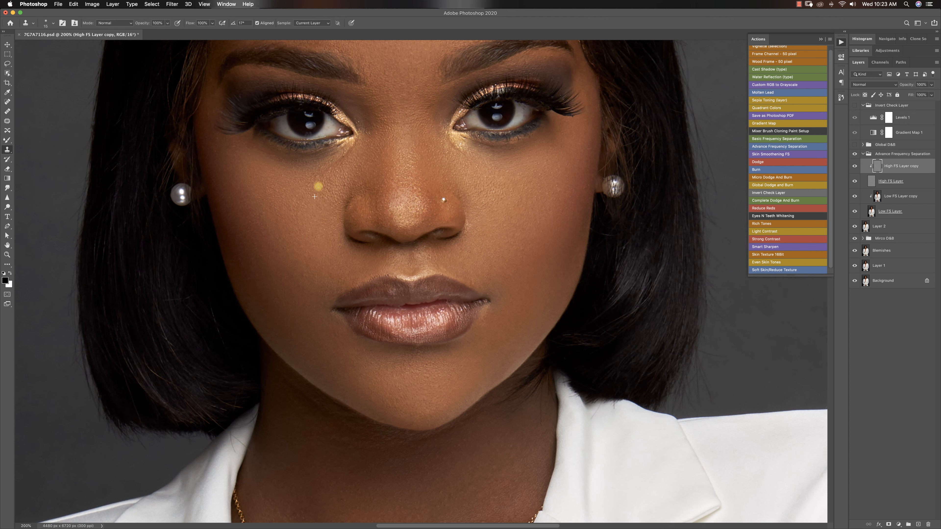
pyautogui.keyDown('alt'); pyautogui.click(297, 200); pyautogui.keyUp('alt')
pyautogui.click(309, 192)
pyautogui.moveTo(321, 185); pyautogui.dragTo(308, 183)
pyautogui.keyDown('alt'); pyautogui.click(315, 189); pyautogui.keyUp('alt')
pyautogui.click(324, 179)
pyautogui.keyDown('alt'); pyautogui.click(512, 206); pyautogui.keyUp('alt')
pyautogui.moveTo(526, 197); pyautogui.dragTo(529, 202)
# - Return to the full portrait, collapse the Advance Frequency Separation group, and show and expand the Global D&B group
pyautogui.press('z')
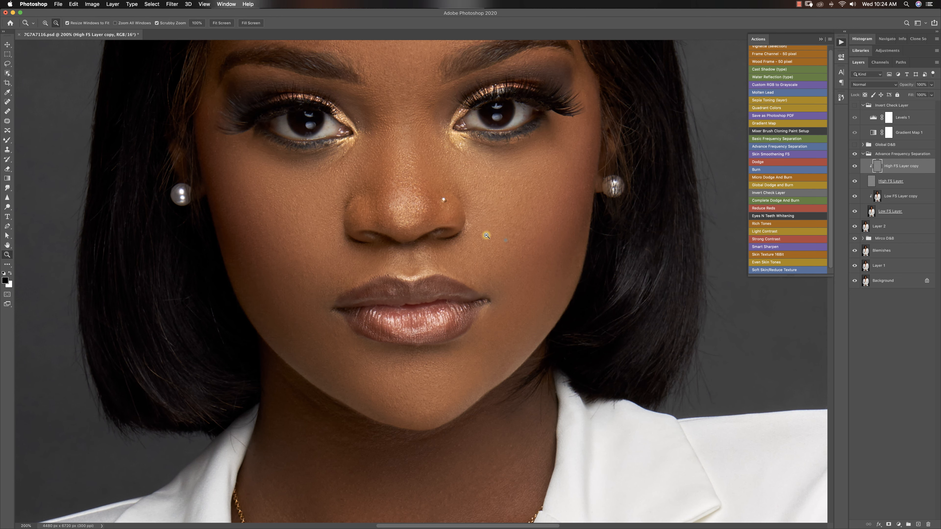
pyautogui.moveTo(486, 236); pyautogui.dragTo(413, 330)
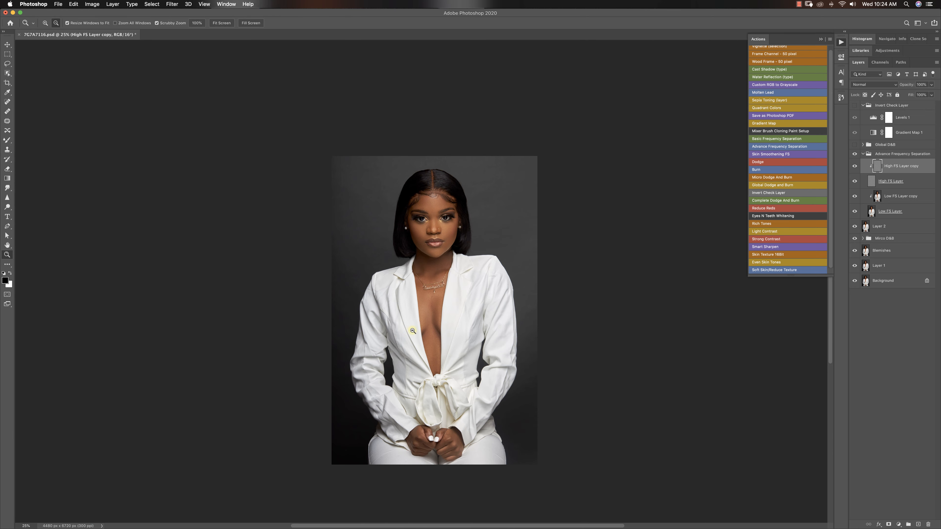
pyautogui.keyDown('alt'); pyautogui.click(435, 308); pyautogui.keyUp('alt')
pyautogui.click(435, 308)
pyautogui.click(431, 273)
pyautogui.press('s')
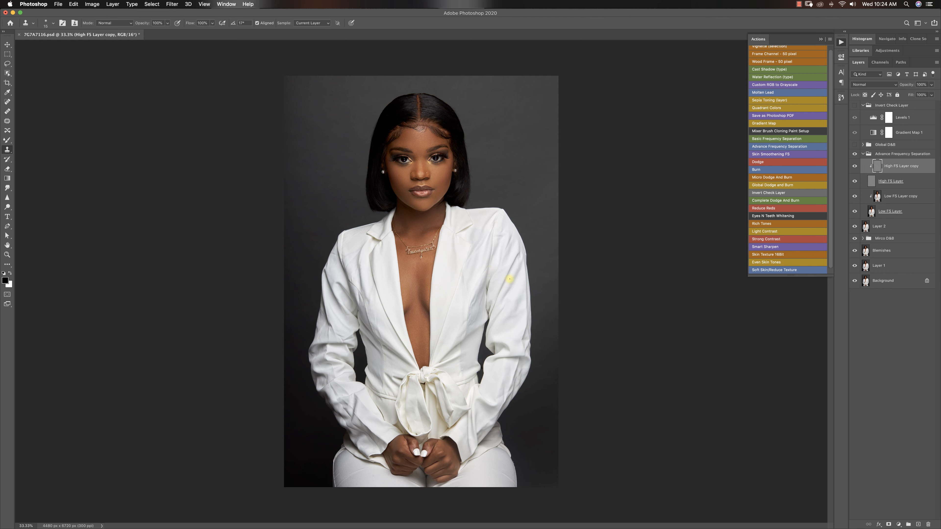
pyautogui.click(863, 156)
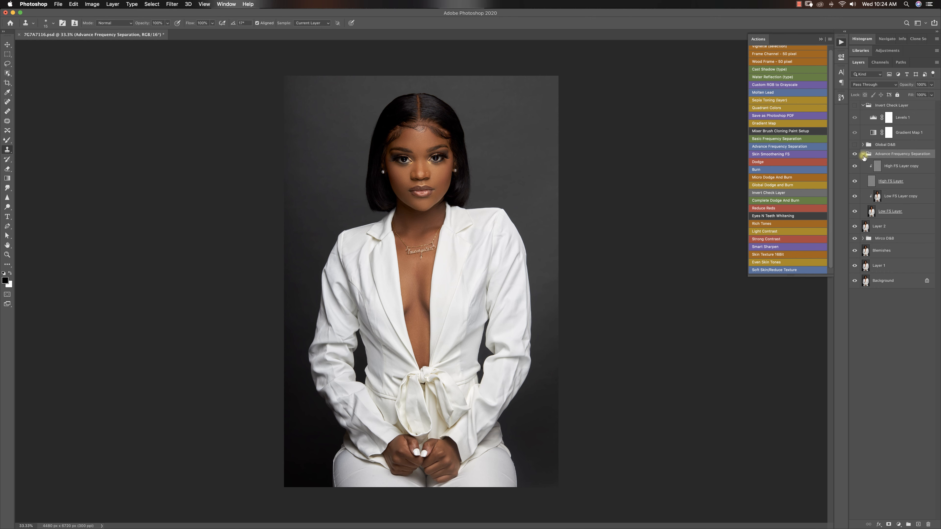
pyautogui.click(863, 154)
pyautogui.click(854, 144)
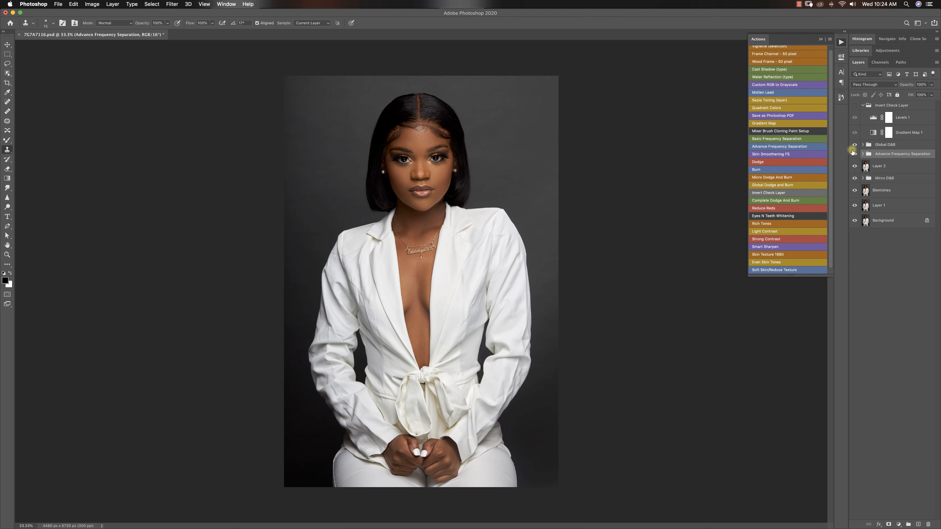
pyautogui.click(870, 145)
pyautogui.click(862, 145)
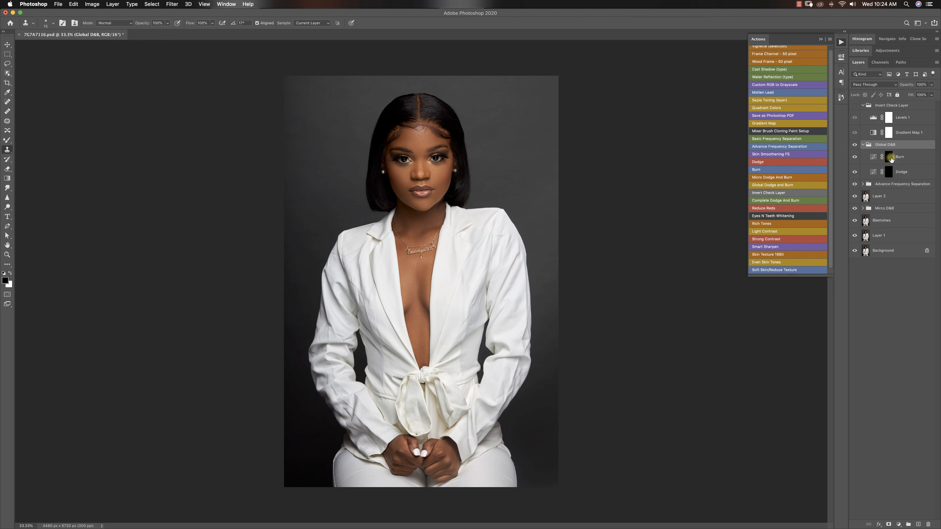
# - Target the Burn mask in the Global D&B group and set the regular Brush to white with 2% flow
pyautogui.click(890, 157)
pyautogui.moveTo(4, 146); pyautogui.dragTo(20, 139)
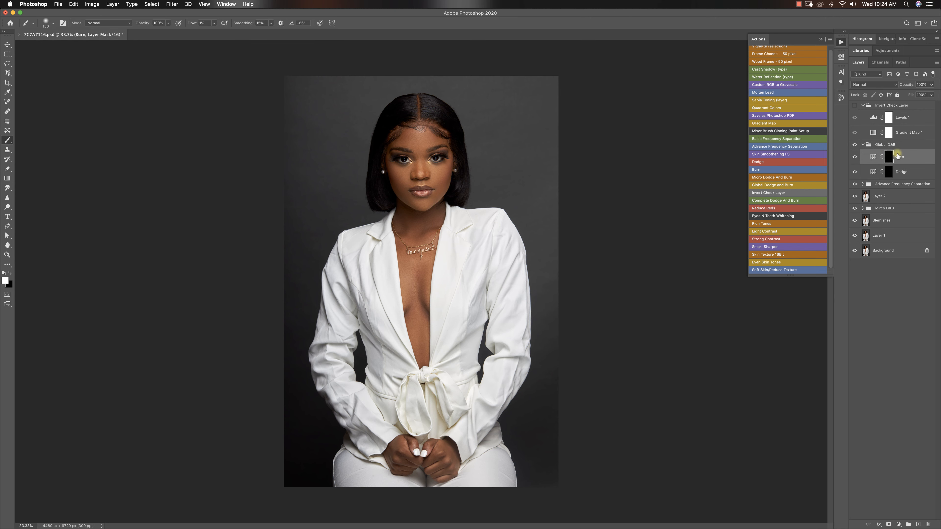
pyautogui.click(214, 26)
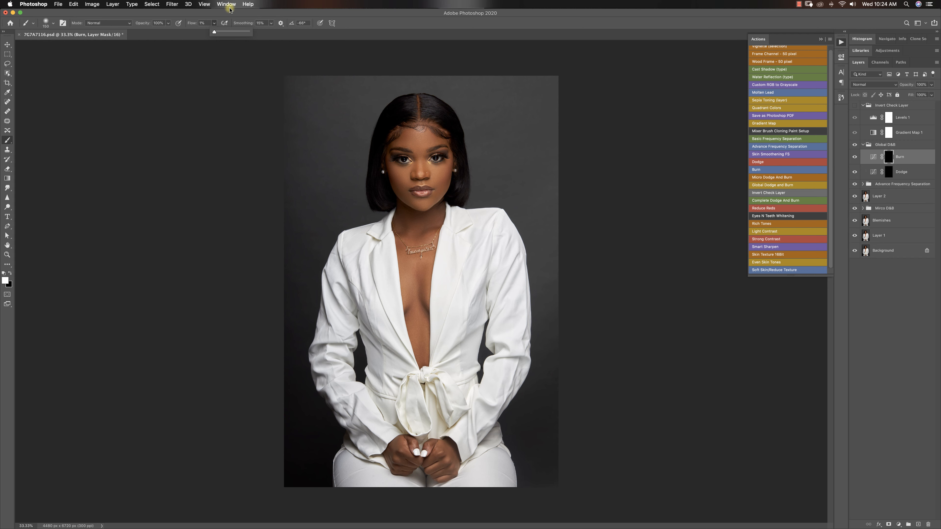
pyautogui.press('super+equal')
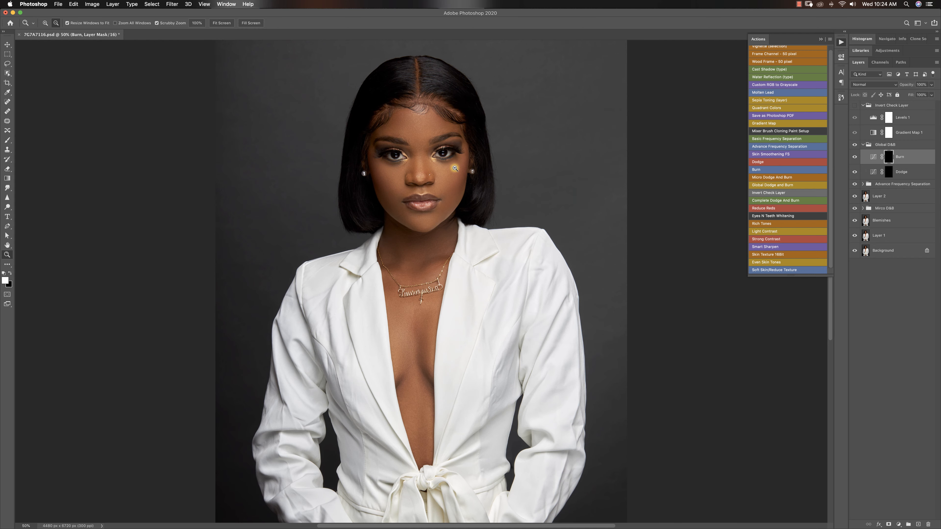
pyautogui.click(205, 23)
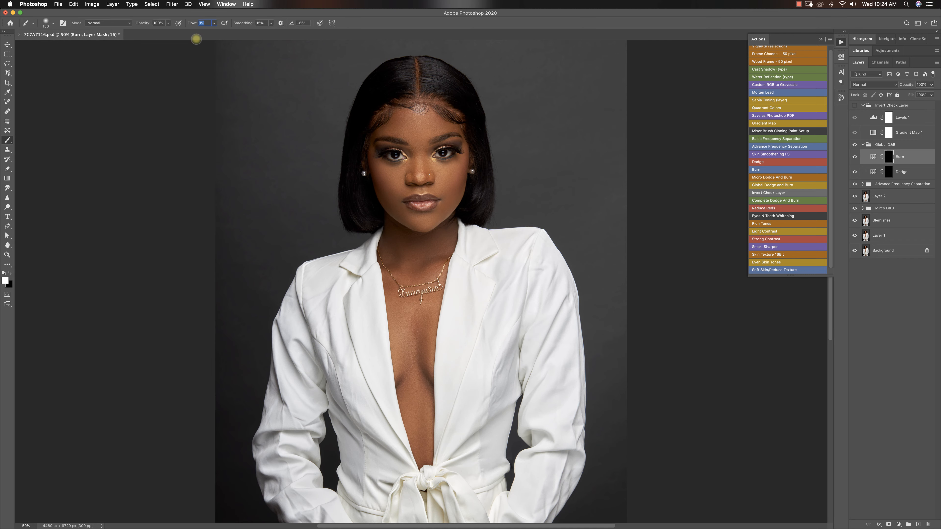
pyautogui.write('3')
pyautogui.press('Return')
# - Hide the layers and groups from Advance Frequency Separation down to Layer 1, leaving Global D&B over the Background
pyautogui.moveTo(852, 190); pyautogui.dragTo(854, 237)
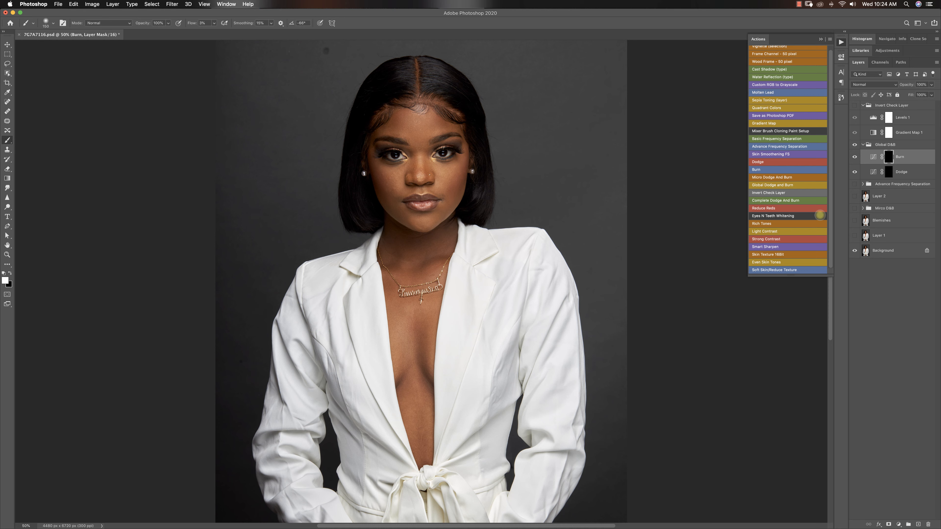
pyautogui.press('z')
pyautogui.keyDown('alt'); pyautogui.click(380, 228); pyautogui.keyUp('alt')
pyautogui.keyDown('alt'); pyautogui.click(402, 232); pyautogui.keyUp('alt')
pyautogui.press('super+plus')
pyautogui.press('super+plus')
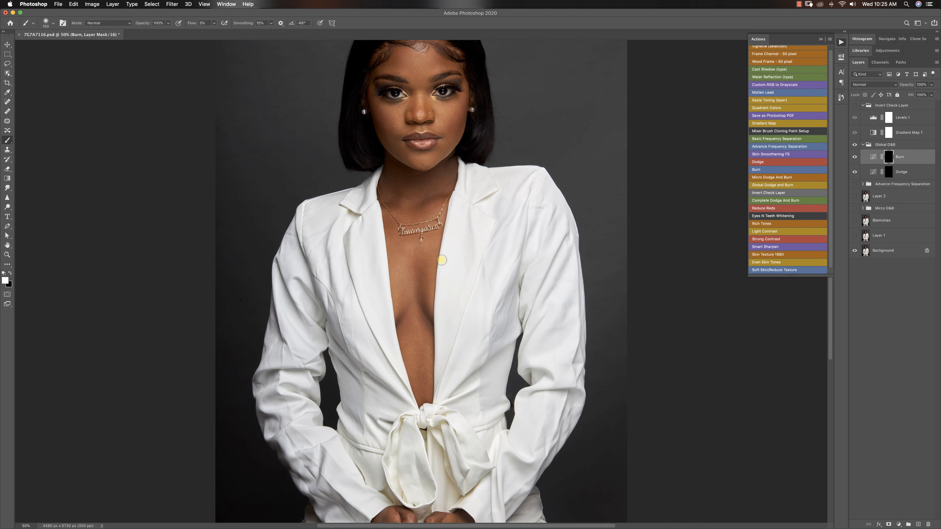
pyautogui.press('b')
pyautogui.press('super+minus')
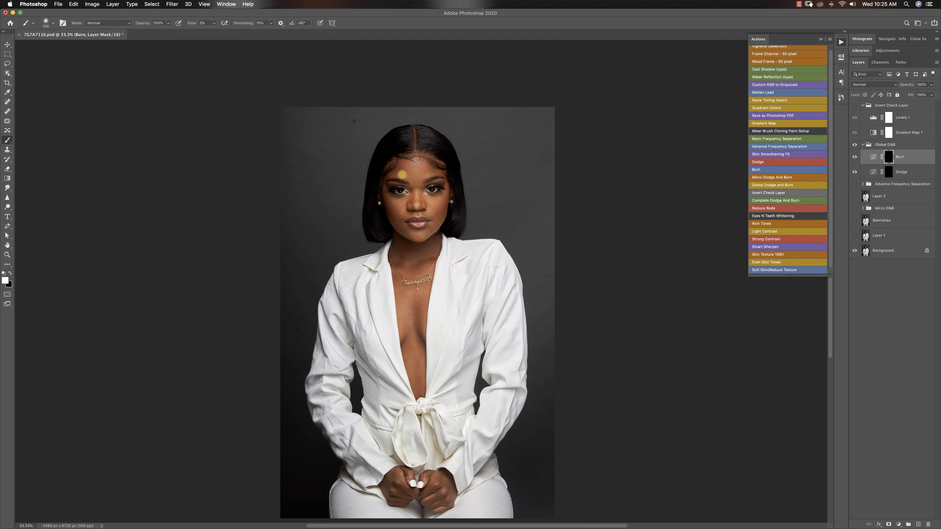
# - Paint white on the Global D&B group's Dodge mask to brighten the facial highlights, including the chin and nose, with varied brush sizes
pyautogui.click(891, 176)
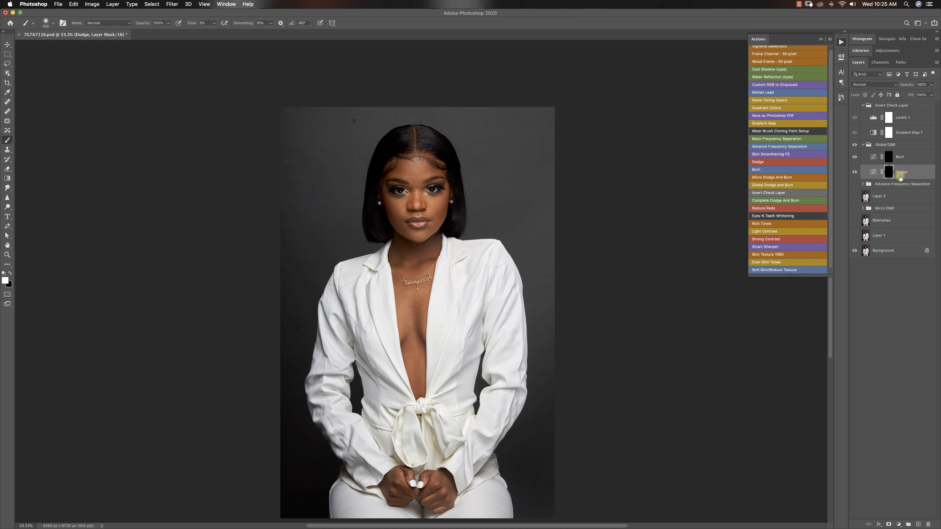
pyautogui.press(']')
pyautogui.press(']')
pyautogui.press(']')
pyautogui.press(']')
pyautogui.press('[')
pyautogui.press('[')
pyautogui.press(']')
pyautogui.press('[')
pyautogui.press(']')
pyautogui.press(']')
pyautogui.press('[')
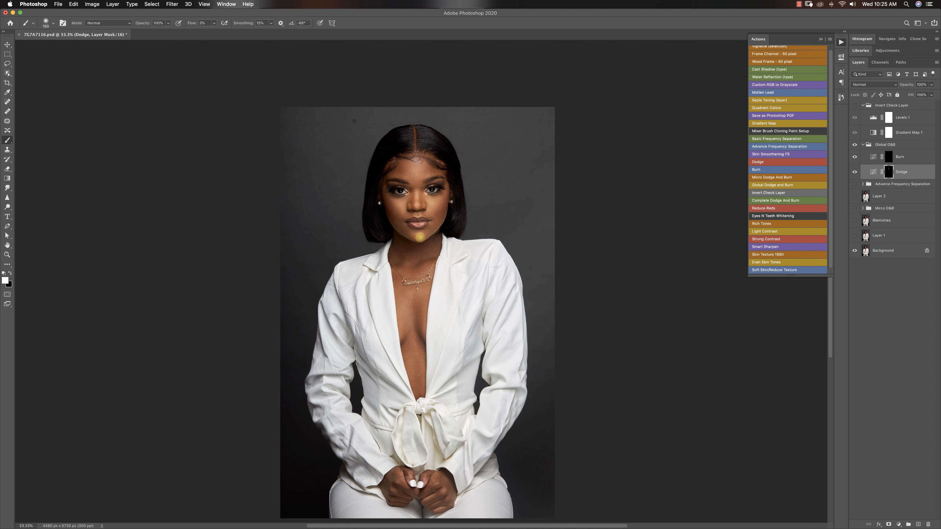
pyautogui.press(']')
pyautogui.press(']')
pyautogui.press('[')
pyautogui.press('[')
pyautogui.press(']')
pyautogui.press('[')
pyautogui.press('[')
pyautogui.press('[')
pyautogui.press(']')
pyautogui.press(']')
pyautogui.press(']')
pyautogui.press(']')
pyautogui.press(']')
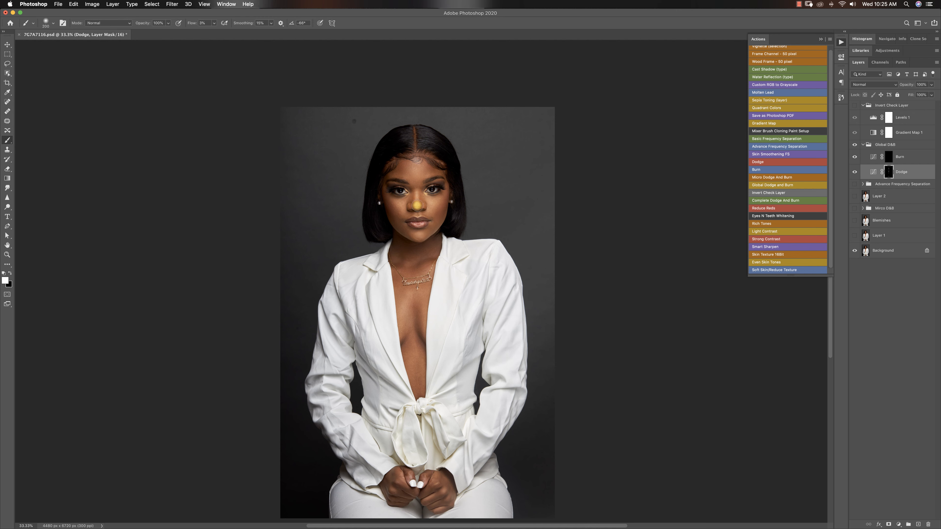
pyautogui.press('[')
pyautogui.press('[')
# - Check the dodging with the Global D&B group and the Advance Frequency Separation group toggled on and off
pyautogui.click(855, 185)
pyautogui.click(855, 145)
pyautogui.click(854, 144)
pyautogui.press('[')
pyautogui.press('[')
pyautogui.click(855, 184)
# - Paint white on the Global D&B group's Burn mask with varied brush sizes to deepen the portrait's shadow areas
pyautogui.click(887, 159)
pyautogui.press(']')
pyautogui.press(']')
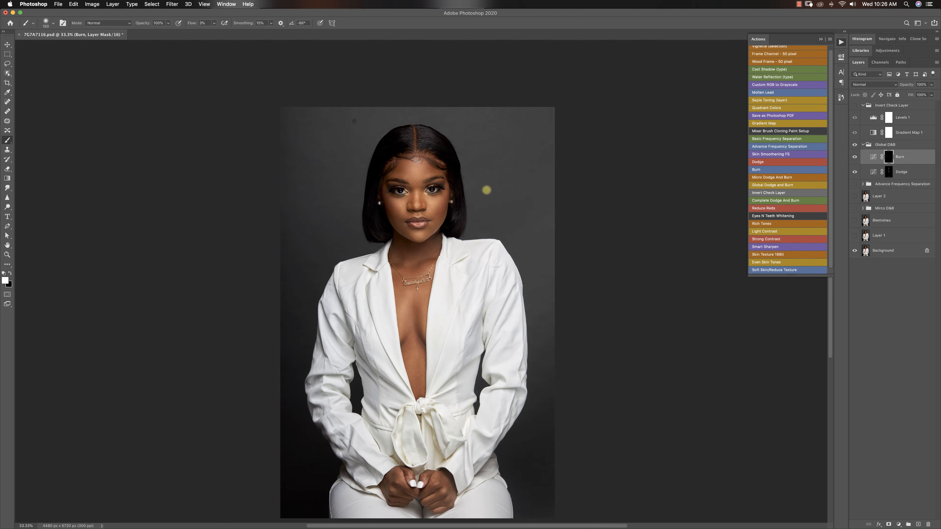
pyautogui.press(']')
pyautogui.press(']')
pyautogui.press(']')
pyautogui.press('[')
pyautogui.press('[')
pyautogui.press('[')
pyautogui.press('[')
pyautogui.press('[')
pyautogui.press(']')
pyautogui.press(']')
pyautogui.press(']')
pyautogui.press('[')
pyautogui.press(']')
pyautogui.press(']')
pyautogui.press(']')
pyautogui.press(']')
pyautogui.press('[')
pyautogui.press('[')
# - Compare the portrait with Global D&B hidden and shown, and turn the Advance Frequency Separation group back on
pyautogui.click(854, 145)
pyautogui.click(854, 145)
pyautogui.click(854, 145)
pyautogui.click(855, 145)
pyautogui.click(854, 184)
# - Compare the full retouched portrait with the Background layer shown alone
pyautogui.keyDown('alt'); pyautogui.click(443, 266); pyautogui.keyUp('alt')
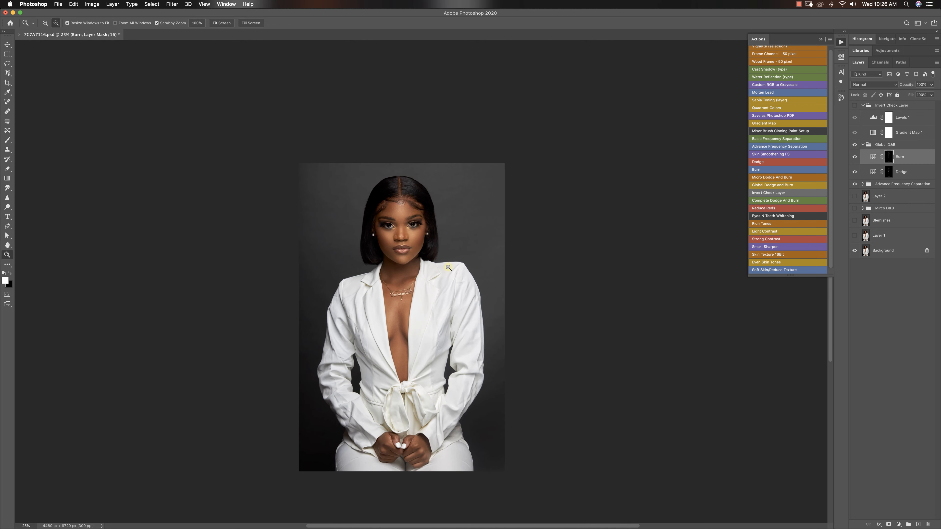
pyautogui.keyDown('alt'); pyautogui.click(854, 250); pyautogui.keyUp('alt')
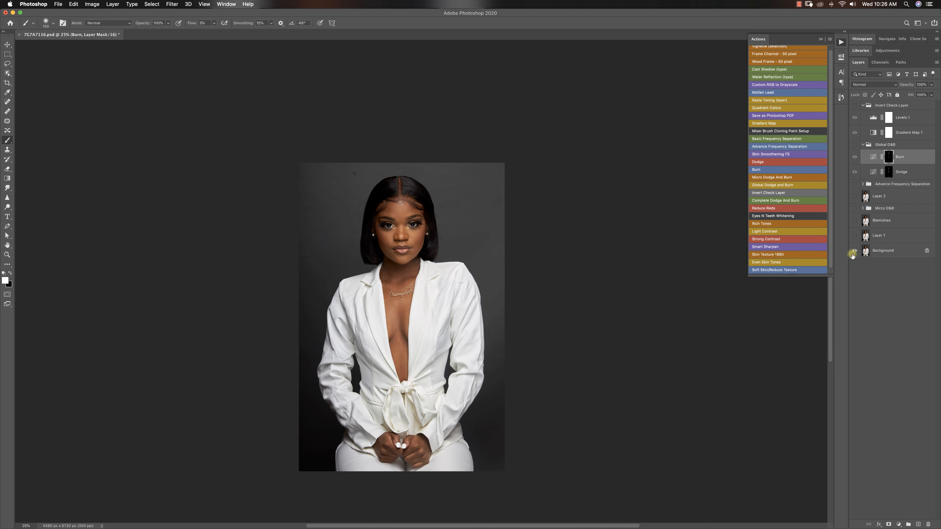
pyautogui.keyDown('alt'); pyautogui.click(853, 251); pyautogui.keyUp('alt')
# - Paint white on the Global D&B group's Dodge mask with varied small brush sizes to brighten the portrait's highlights
pyautogui.press('z')
pyautogui.click(388, 250)
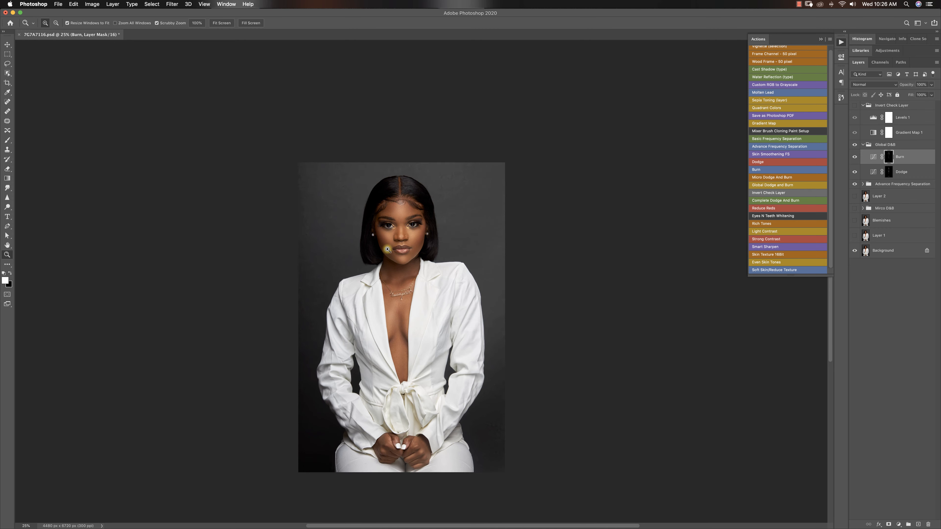
pyautogui.press('b')
pyautogui.moveTo(486, 99); pyautogui.dragTo(459, 238)
pyautogui.click(887, 176)
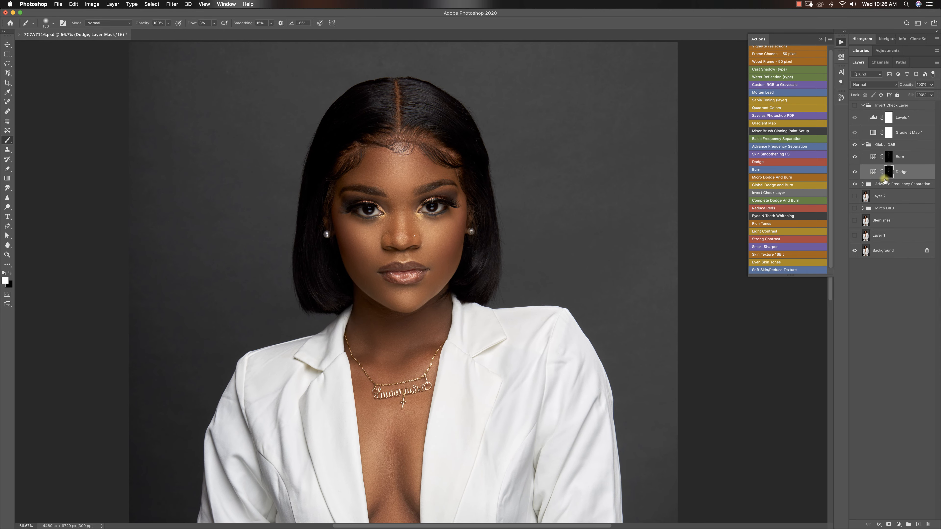
pyautogui.press('z')
pyautogui.click(406, 280)
pyautogui.press('b')
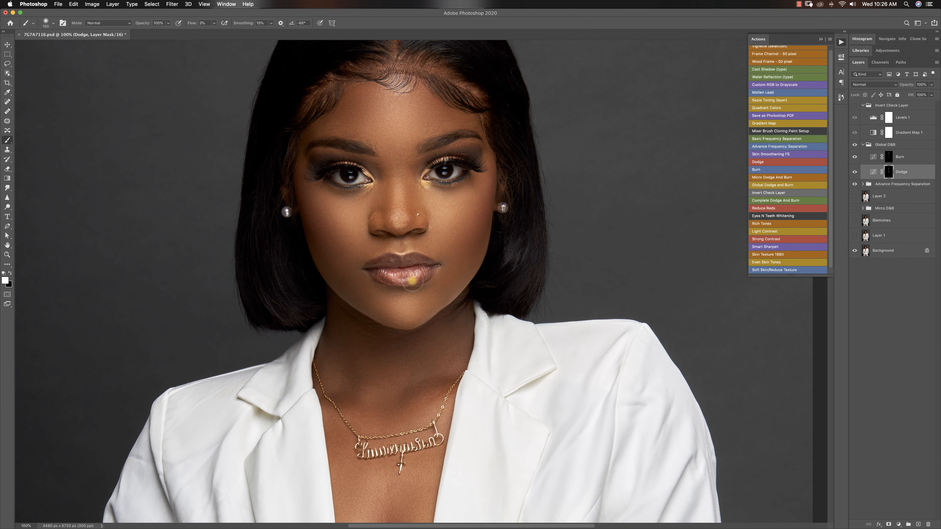
pyautogui.press('[')
pyautogui.press('[')
pyautogui.press('[')
pyautogui.press('[')
pyautogui.press('[')
pyautogui.press('[')
pyautogui.press('[')
pyautogui.press(']')
pyautogui.press(']')
pyautogui.press(']')
pyautogui.press('[')
pyautogui.press(']')
pyautogui.press(']')
pyautogui.press(']')
pyautogui.press(']')
pyautogui.moveTo(398, 436); pyautogui.dragTo(406, 272)
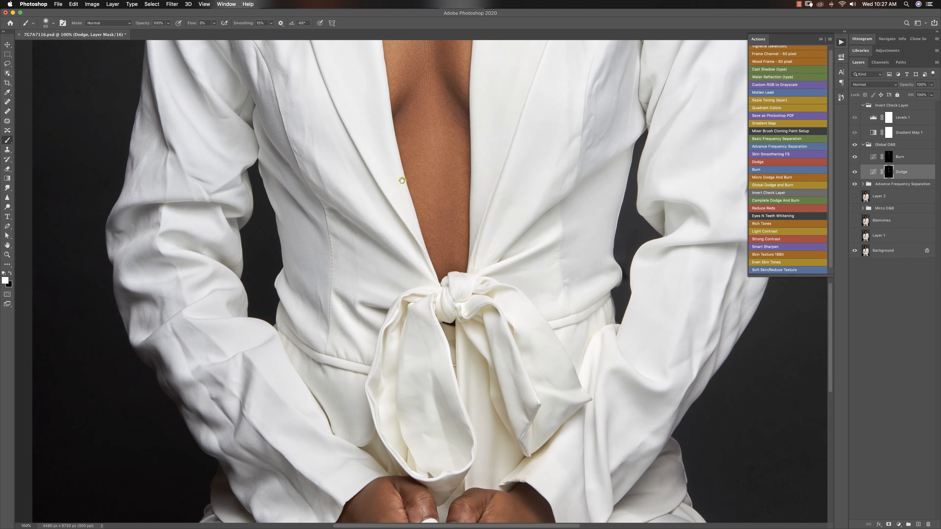
# - Compare the portrait with the Global D&B group hidden and shown at several zoom levels
pyautogui.keyDown('alt'); pyautogui.click(397, 252); pyautogui.keyUp('alt')
pyautogui.keyDown('alt'); pyautogui.click(404, 253); pyautogui.keyUp('alt')
pyautogui.keyDown('alt'); pyautogui.click(403, 254); pyautogui.keyUp('alt')
pyautogui.keyDown('alt'); pyautogui.click(420, 209); pyautogui.keyUp('alt')
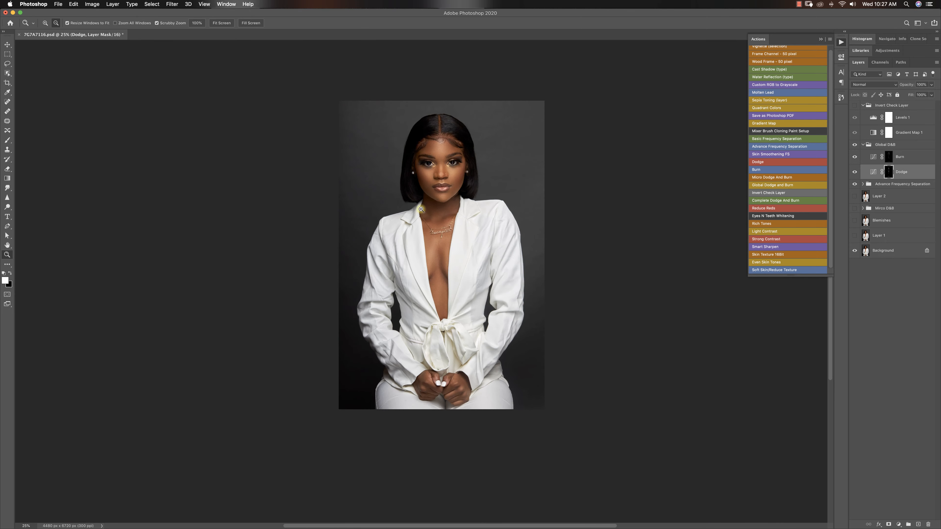
pyautogui.keyDown('alt'); pyautogui.click(444, 219); pyautogui.keyUp('alt')
pyautogui.click(437, 237)
pyautogui.click(434, 231)
pyautogui.click(431, 224)
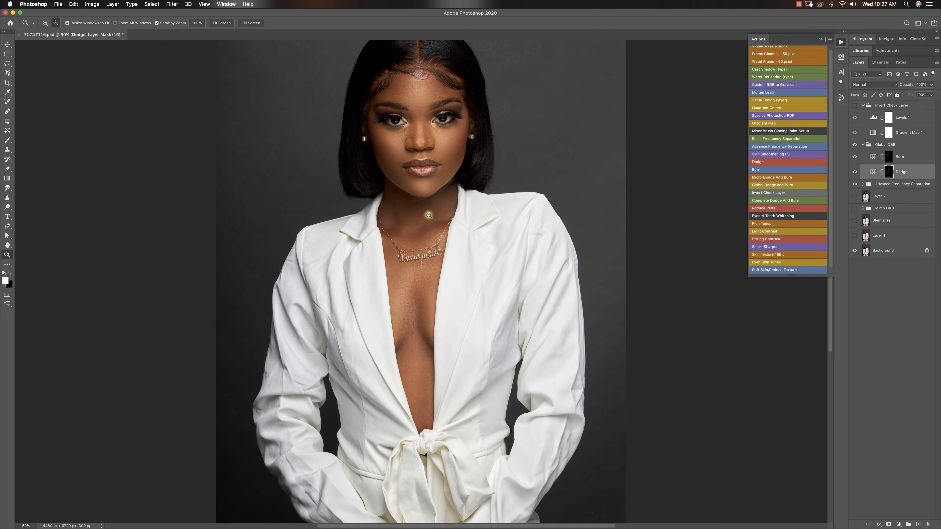
pyautogui.keyDown('alt'); pyautogui.click(430, 223); pyautogui.keyUp('alt')
pyautogui.press('b')
pyautogui.click(854, 145)
pyautogui.click(854, 144)
pyautogui.press('z')
pyautogui.keyDown('alt'); pyautogui.click(400, 259); pyautogui.keyUp('alt')
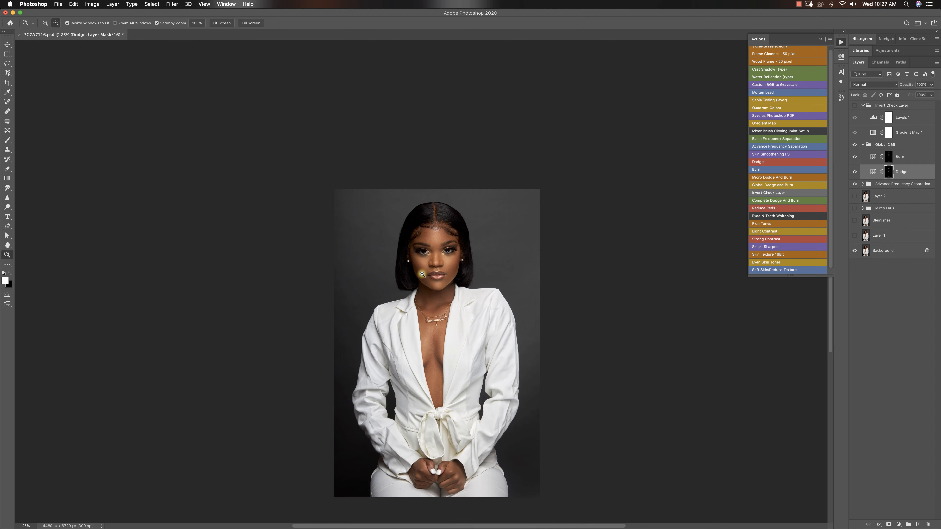
pyautogui.keyDown('alt'); pyautogui.click(429, 282); pyautogui.keyUp('alt')
pyautogui.keyDown('alt'); pyautogui.click(453, 300); pyautogui.keyUp('alt')
pyautogui.click(448, 296)
pyautogui.click(447, 296)
# - Collapse the Global D&B group and add a Levels adjustment above it with the white input level at 243
pyautogui.press('b')
pyautogui.click(862, 144)
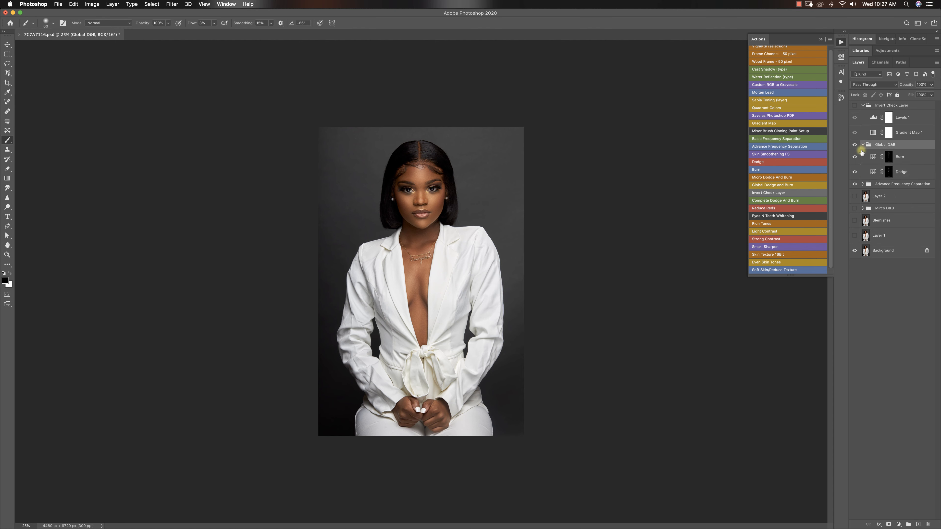
pyautogui.click(900, 524)
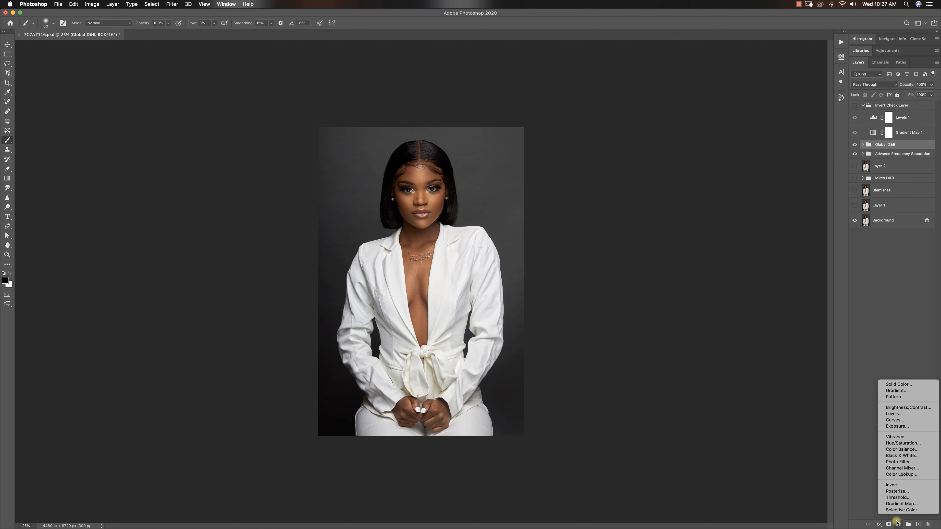
pyautogui.click(890, 415)
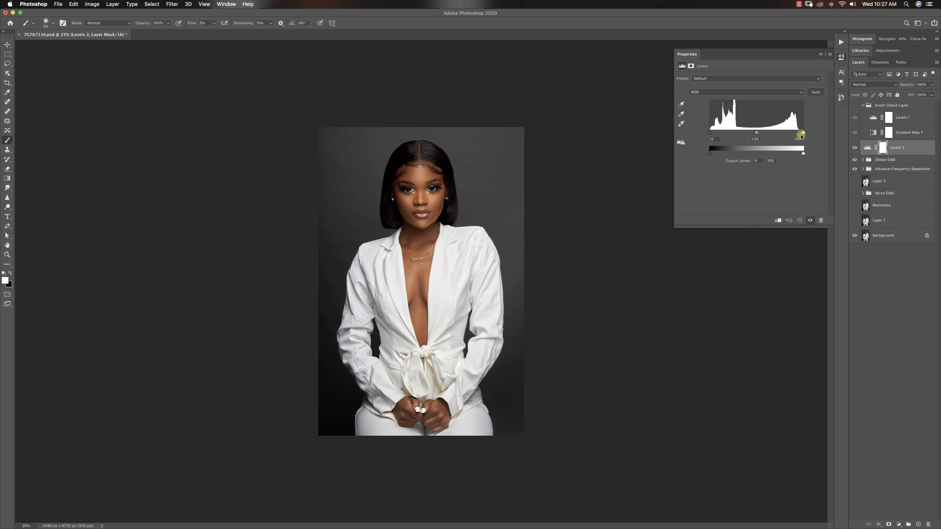
pyautogui.moveTo(802, 133); pyautogui.dragTo(798, 135)
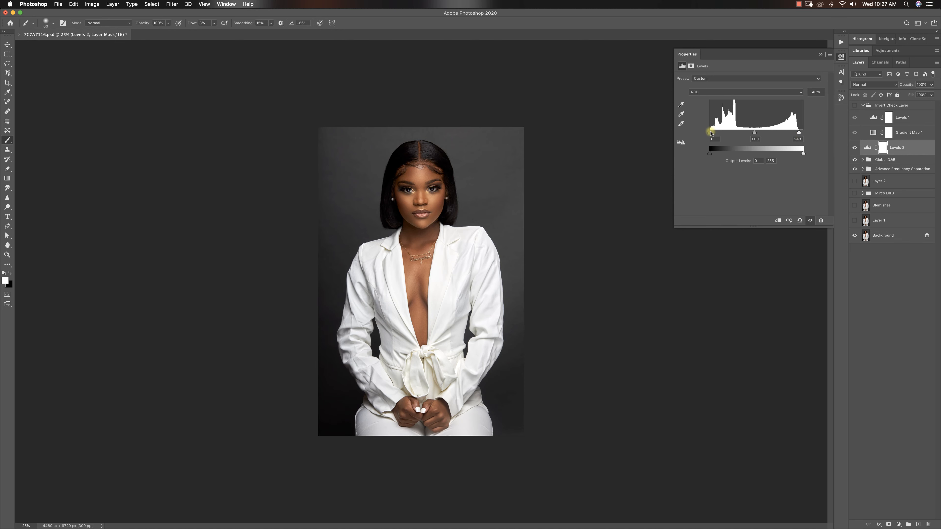
pyautogui.moveTo(709, 133); pyautogui.dragTo(709, 133)
pyautogui.click(821, 54)
# - Compare the Levels-adjusted portrait with the Background layer shown alone
pyautogui.press('z')
pyautogui.click(424, 259)
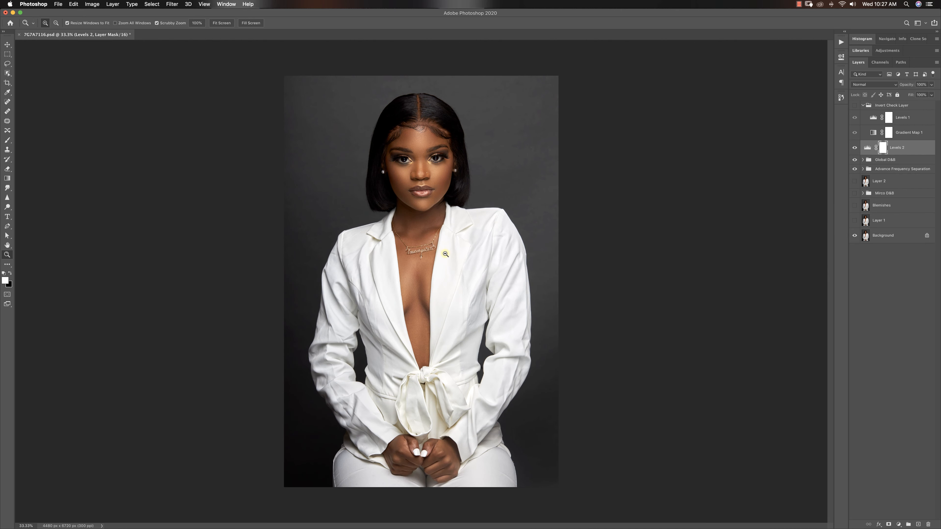
pyautogui.press('b')
pyautogui.click(854, 235)
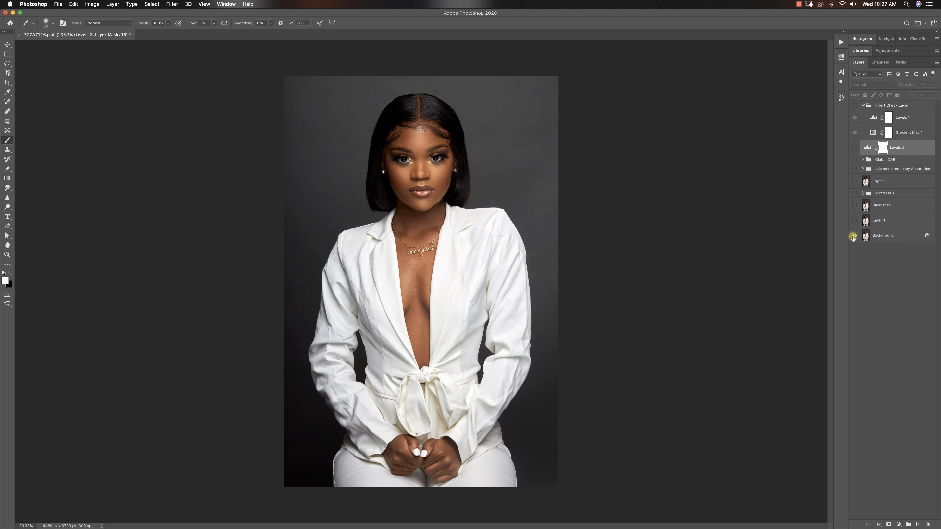
pyautogui.click(853, 236)
# - Stamp the visible layers into a new layer and add a Curves adjustment above it, raising the midpoint from about 128 to about 178
pyautogui.press('super+alt+shift+e')
pyautogui.press('x')
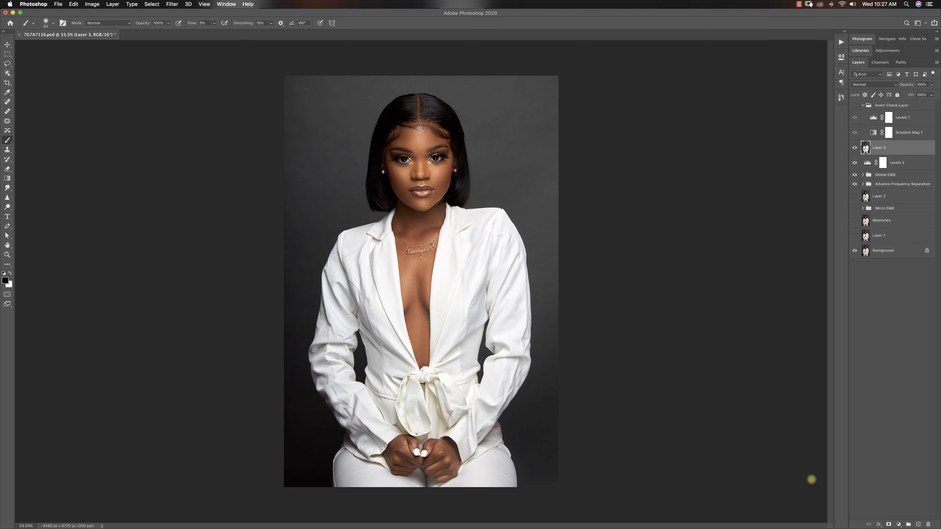
pyautogui.click(898, 524)
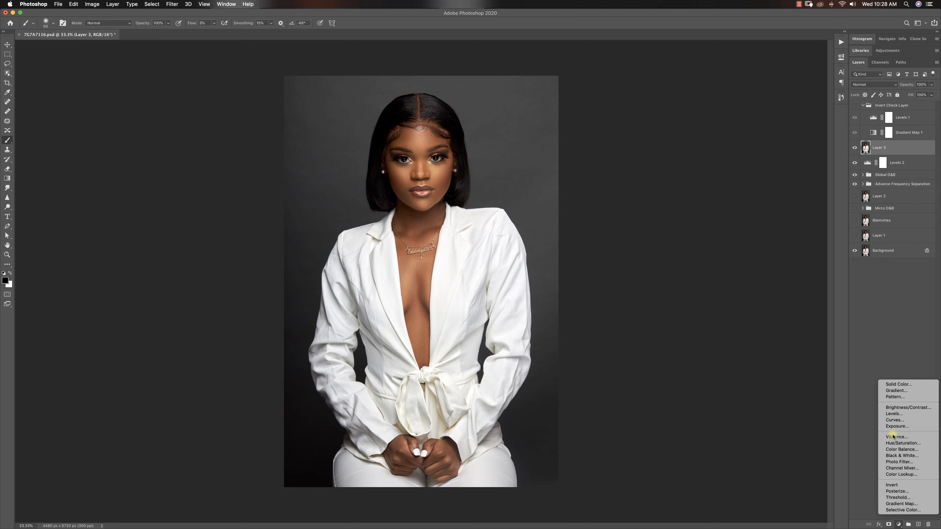
pyautogui.click(894, 421)
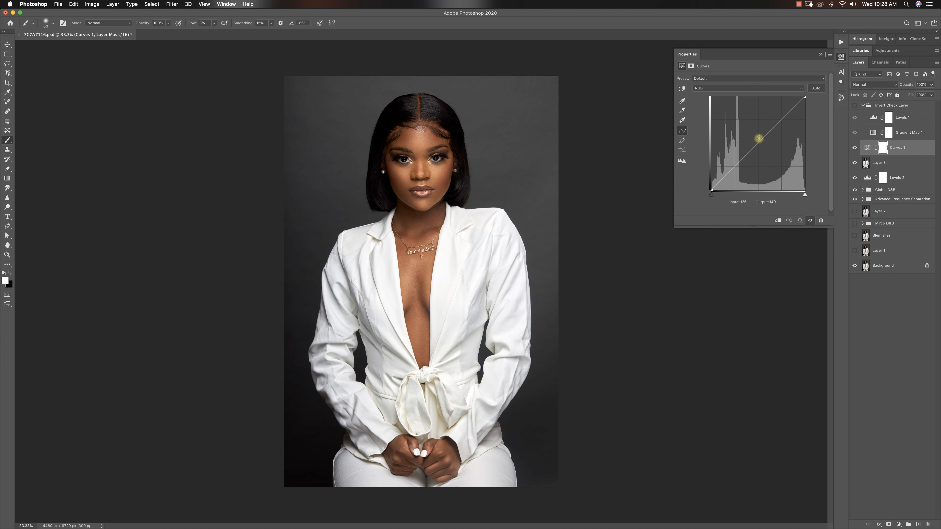
pyautogui.moveTo(756, 144); pyautogui.dragTo(759, 126)
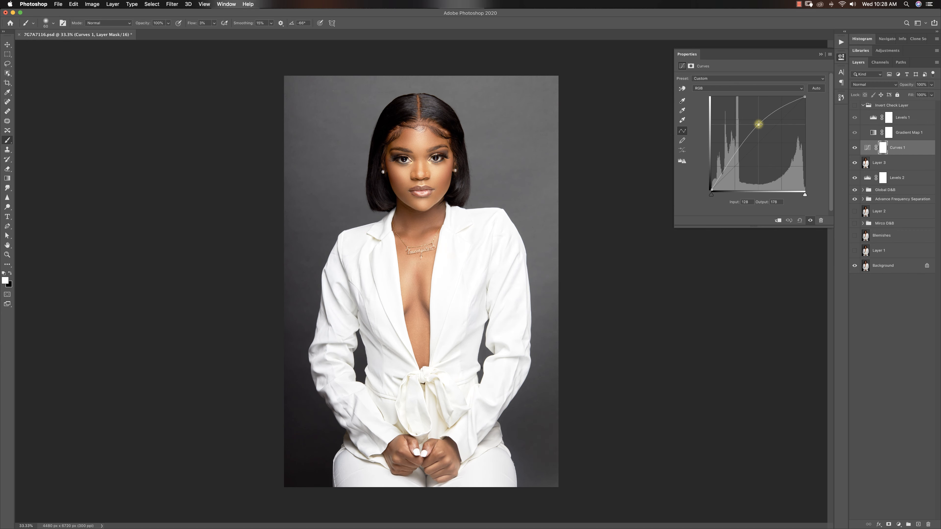
pyautogui.moveTo(758, 124); pyautogui.dragTo(758, 123)
pyautogui.click(820, 54)
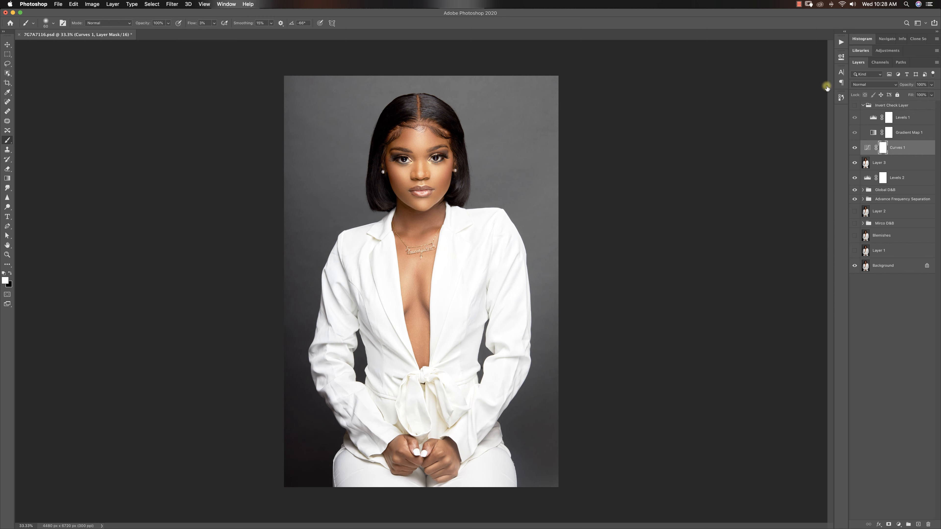
# - Invert the Curves adjustment's mask to black and set the Brush tool's flow to 100%
pyautogui.press('super+i')
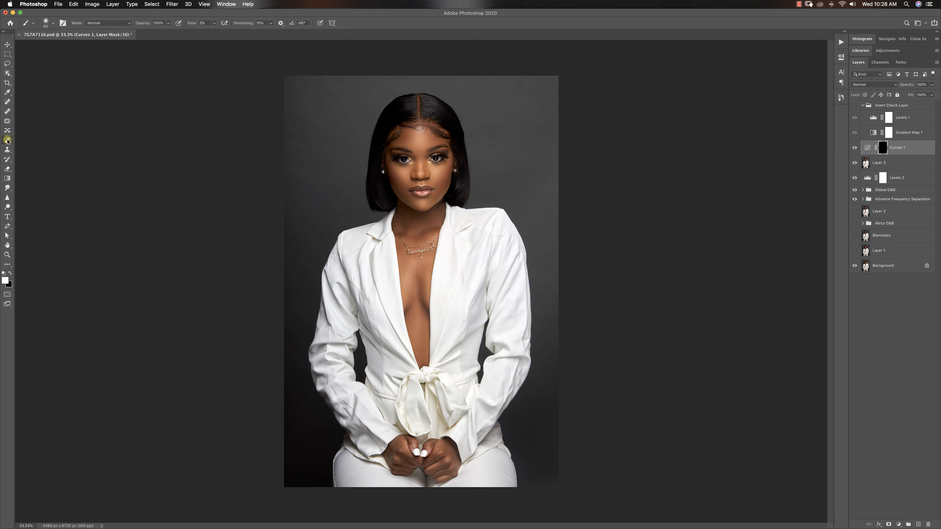
pyautogui.rightClick(7, 140)
pyautogui.click(27, 139)
pyautogui.moveTo(215, 24); pyautogui.dragTo(378, 26)
# - Paint white on the Curves mask over the jacket, sleeves, bow and trousers to brighten the white suit, varying the brush size
pyautogui.moveTo(360, 287)
pyautogui.mouseDown()
pyautogui.moveTo(372, 336)
pyautogui.moveTo(398, 359)
pyautogui.moveTo(402, 385)
pyautogui.moveTo(390, 402)
pyautogui.moveTo(376, 292)
pyautogui.moveTo(360, 268)
pyautogui.moveTo(376, 266)
pyautogui.moveTo(383, 250)
pyautogui.moveTo(379, 241)
pyautogui.moveTo(358, 251)
pyautogui.moveTo(363, 240)
pyautogui.moveTo(340, 281)
pyautogui.moveTo(339, 321)
pyautogui.moveTo(355, 290)
pyautogui.moveTo(344, 337)
pyautogui.moveTo(326, 344)
pyautogui.moveTo(332, 294)
pyautogui.moveTo(333, 371)
pyautogui.moveTo(353, 388)
pyautogui.moveTo(358, 426)
pyautogui.moveTo(377, 436)
pyautogui.moveTo(332, 391)
pyautogui.moveTo(337, 402)
pyautogui.moveTo(322, 338)
pyautogui.mouseUp()
pyautogui.press('[')
pyautogui.press('[')
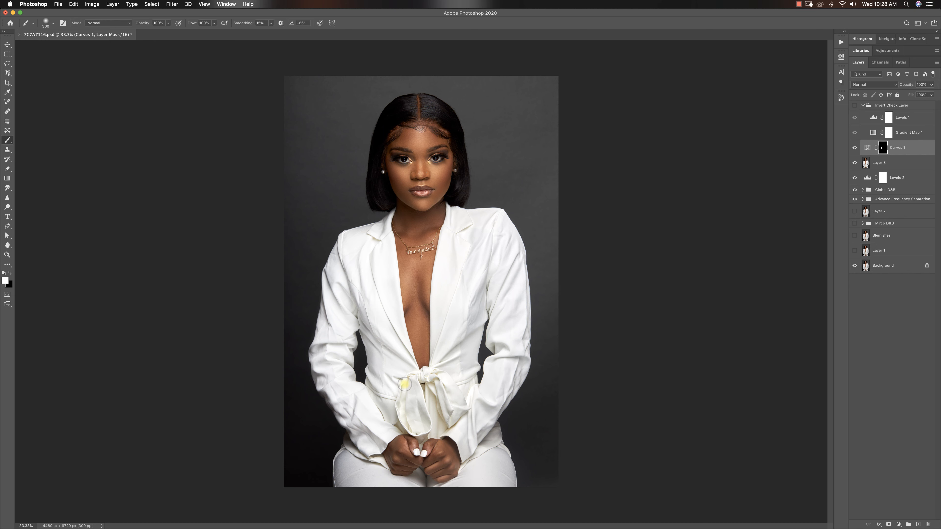
pyautogui.press(']')
pyautogui.press(']')
pyautogui.moveTo(378, 406)
pyautogui.mouseDown()
pyautogui.moveTo(423, 422)
pyautogui.moveTo(414, 423)
pyautogui.moveTo(428, 423)
pyautogui.moveTo(459, 372)
pyautogui.moveTo(449, 379)
pyautogui.moveTo(451, 404)
pyautogui.moveTo(471, 272)
pyautogui.moveTo(476, 315)
pyautogui.moveTo(458, 251)
pyautogui.moveTo(479, 221)
pyautogui.moveTo(494, 233)
pyautogui.moveTo(509, 314)
pyautogui.moveTo(481, 299)
pyautogui.moveTo(461, 327)
pyautogui.moveTo(479, 250)
pyautogui.moveTo(463, 238)
pyautogui.moveTo(465, 228)
pyautogui.moveTo(497, 233)
pyautogui.moveTo(518, 287)
pyautogui.mouseUp()
pyautogui.press('[')
pyautogui.press('[')
pyautogui.moveTo(501, 342)
pyautogui.mouseDown()
pyautogui.moveTo(509, 392)
pyautogui.moveTo(480, 422)
pyautogui.moveTo(502, 381)
pyautogui.moveTo(482, 397)
pyautogui.moveTo(501, 390)
pyautogui.mouseUp()
pyautogui.moveTo(516, 354); pyautogui.dragTo(518, 288)
pyautogui.moveTo(508, 390)
pyautogui.mouseDown()
pyautogui.moveTo(485, 423)
pyautogui.moveTo(484, 414)
pyautogui.moveTo(460, 435)
pyautogui.moveTo(481, 437)
pyautogui.moveTo(496, 472)
pyautogui.moveTo(492, 451)
pyautogui.moveTo(497, 490)
pyautogui.moveTo(501, 479)
pyautogui.moveTo(489, 471)
pyautogui.moveTo(457, 496)
pyautogui.moveTo(493, 459)
pyautogui.moveTo(506, 470)
pyautogui.moveTo(449, 496)
pyautogui.moveTo(354, 494)
pyautogui.mouseUp()
pyautogui.press(']')
pyautogui.press(']')
pyautogui.press('[')
pyautogui.press('[')
pyautogui.moveTo(349, 461)
pyautogui.mouseDown()
pyautogui.moveTo(339, 490)
pyautogui.moveTo(358, 431)
pyautogui.mouseUp()
pyautogui.press('[')
pyautogui.moveTo(332, 375)
pyautogui.mouseDown()
pyautogui.moveTo(320, 357)
pyautogui.moveTo(330, 287)
pyautogui.moveTo(351, 249)
pyautogui.moveTo(365, 245)
pyautogui.moveTo(459, 272)
pyautogui.mouseUp()
pyautogui.press('[')
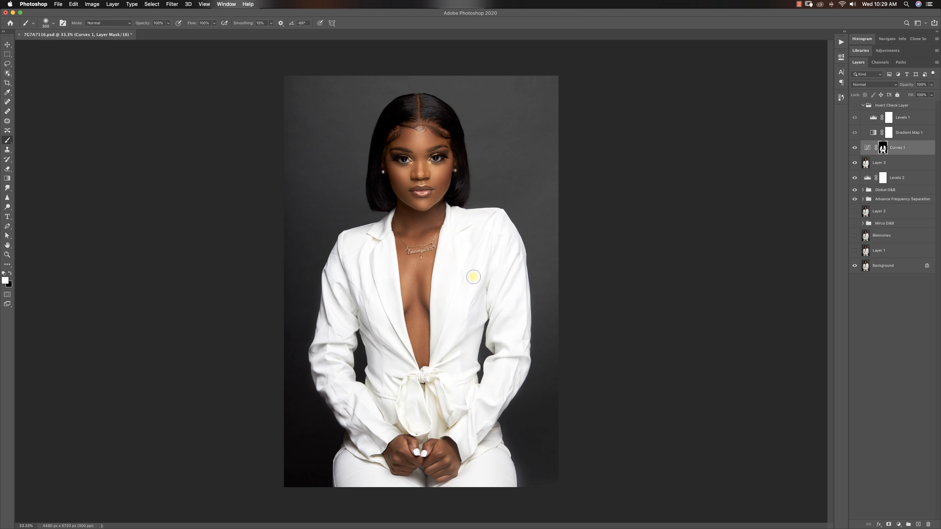
# - Paint black on the Curves mask to remove the brightening that spilled onto the background beside the trousers
pyautogui.press('z')
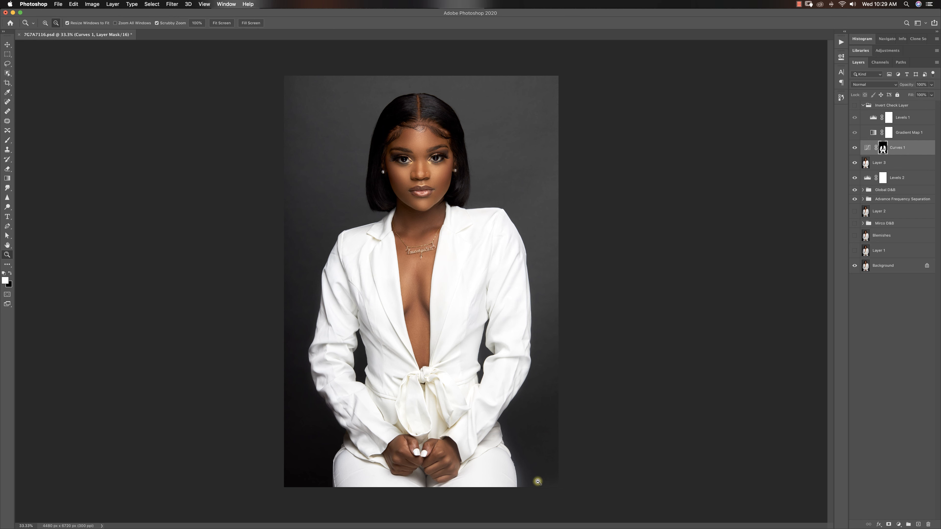
pyautogui.press('b')
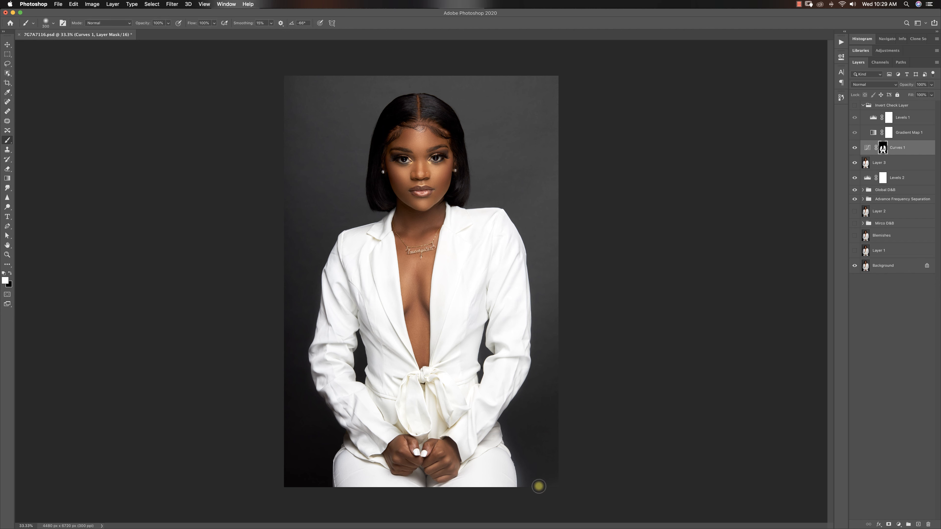
pyautogui.press('x')
pyautogui.moveTo(525, 473)
pyautogui.mouseDown()
pyautogui.moveTo(529, 496)
pyautogui.moveTo(509, 423)
pyautogui.moveTo(525, 416)
pyautogui.mouseUp()
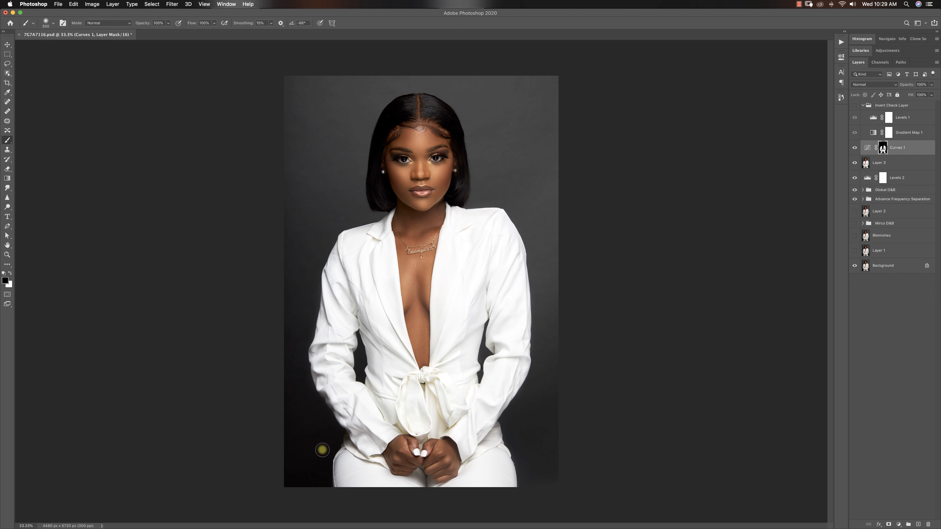
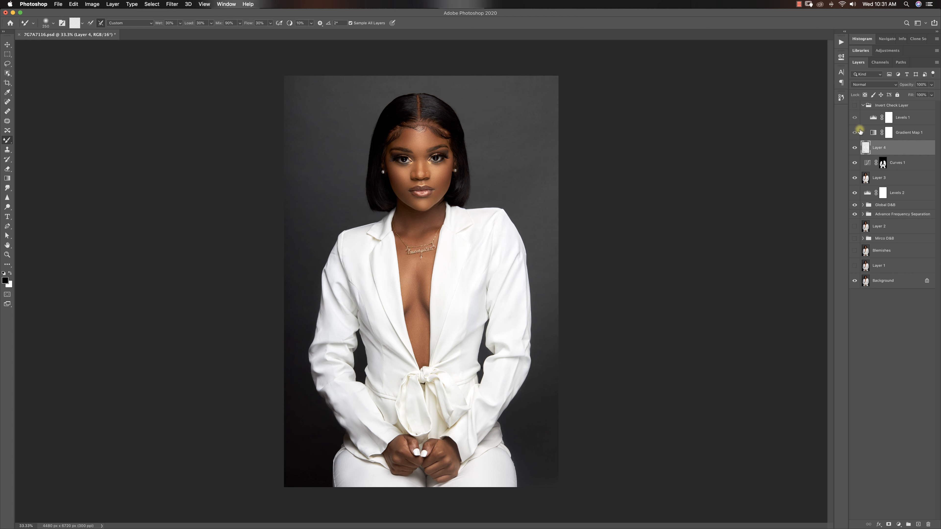
# - Set the Curves 1 layer's opacity to 53%
pyautogui.press('x')
pyautogui.click(896, 166)
pyautogui.click(932, 84)
pyautogui.moveTo(925, 93); pyautogui.dragTo(920, 95)
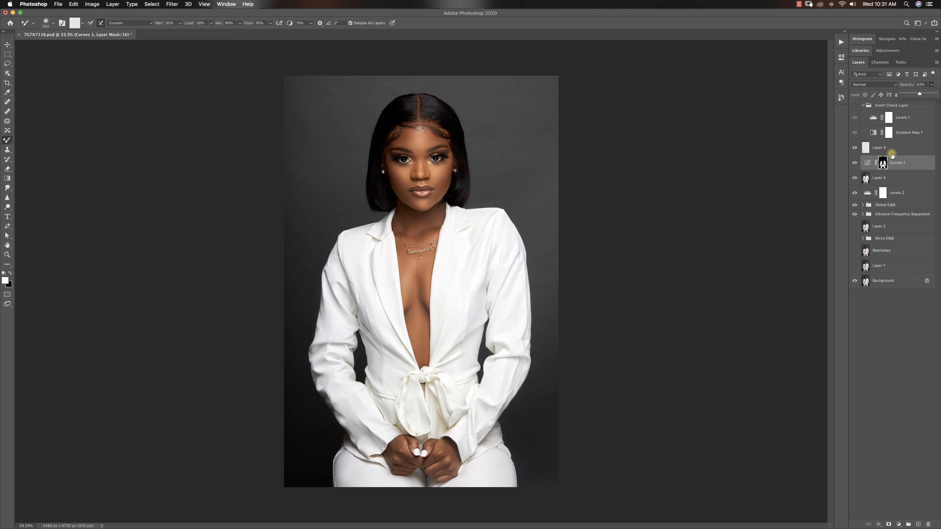
# - Group Layer 4 and the Curves 1 adjustment together
pyautogui.click(891, 150)
pyautogui.click(891, 153)
pyautogui.press('x')
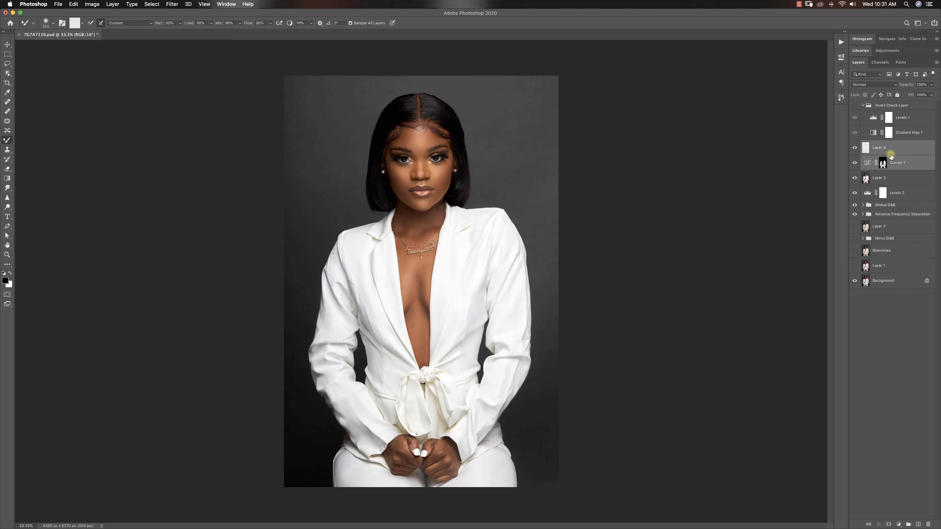
pyautogui.press('super+g')
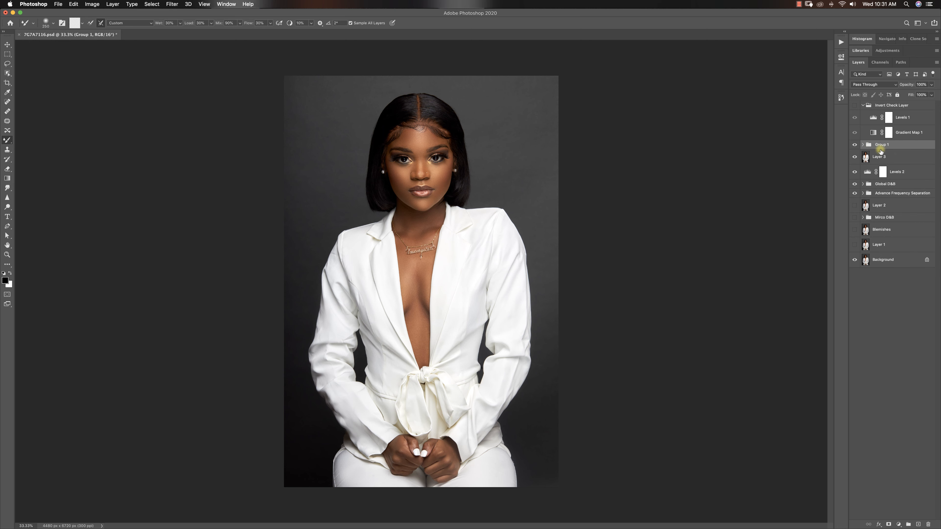
# - Compare the suit with the new group of Layer 4 and Curves 1 hidden and shown
pyautogui.click(854, 145)
pyautogui.click(854, 146)
pyautogui.click(855, 146)
pyautogui.click(857, 147)
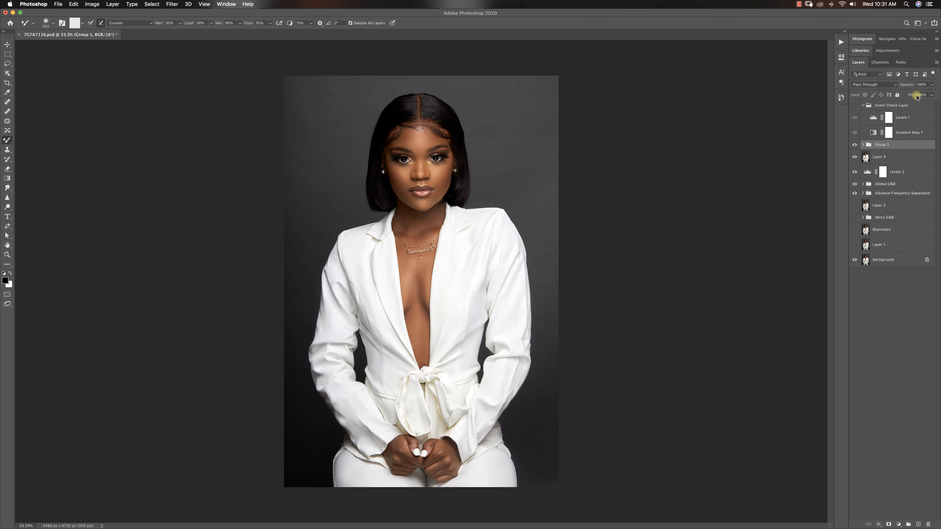
# - Set the opacity of Curves 1 inside Group 1 to 28% and collapse the group
pyautogui.click(863, 145)
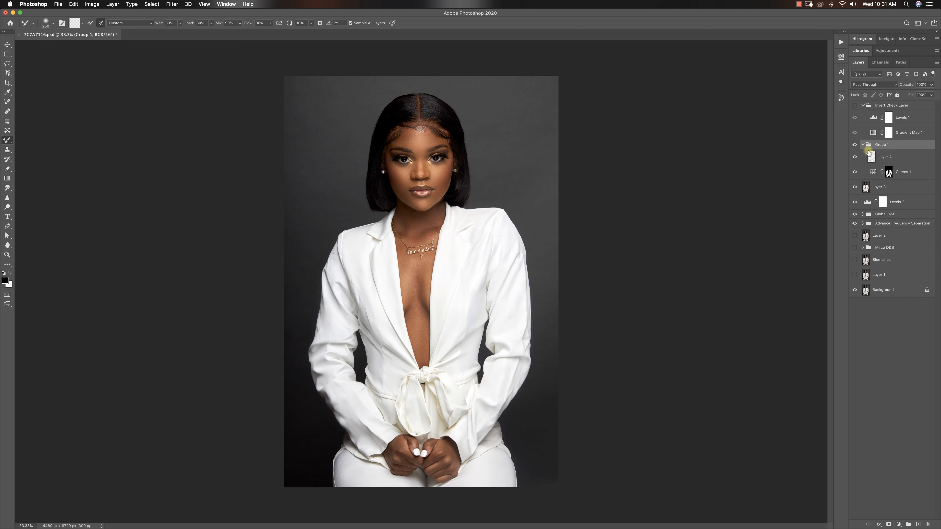
pyautogui.click(898, 171)
pyautogui.click(931, 84)
pyautogui.moveTo(919, 94); pyautogui.dragTo(909, 94)
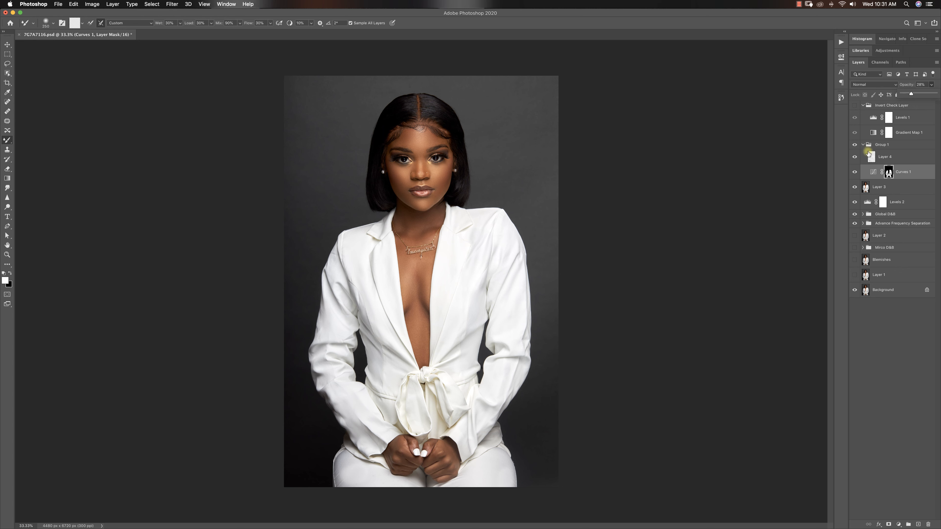
pyautogui.click(862, 144)
# - Check the reduced suit brightening by toggling Group 1 off and on
pyautogui.click(854, 145)
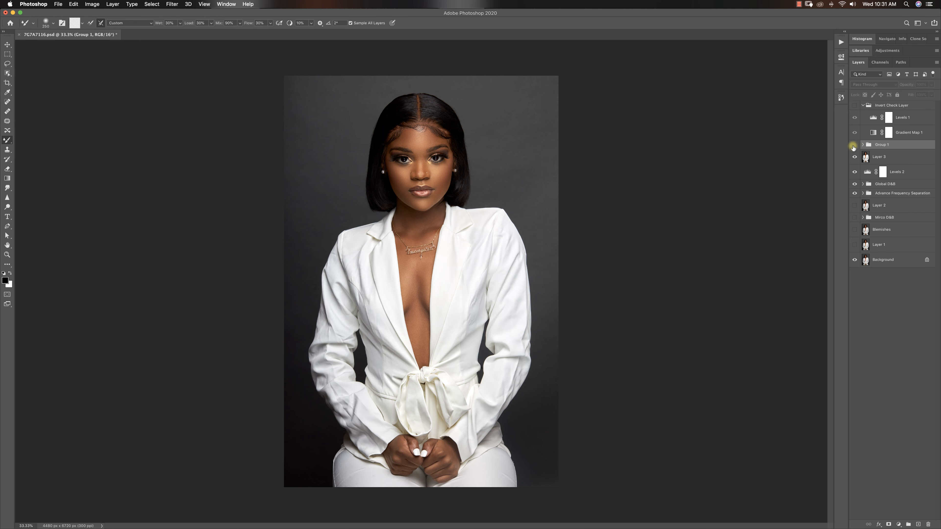
pyautogui.click(854, 145)
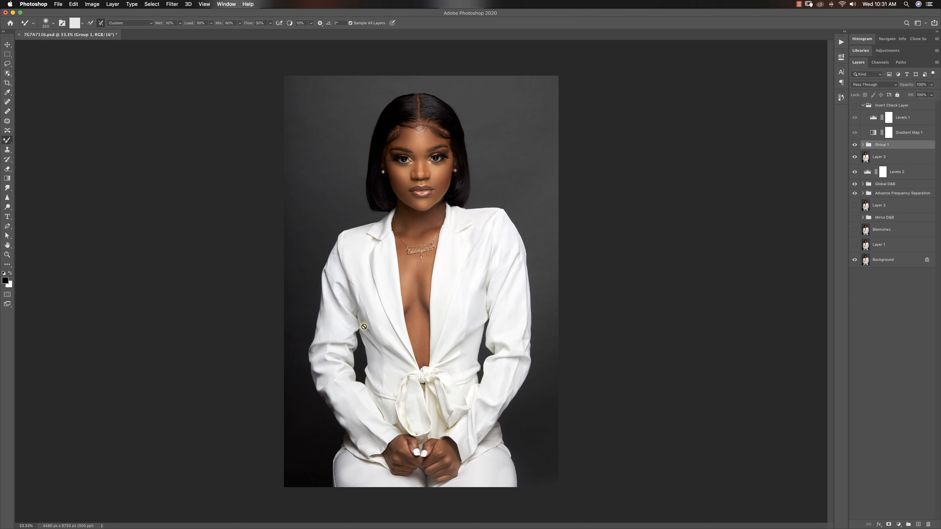
pyautogui.press('z')
pyautogui.moveTo(390, 333)
pyautogui.mouseDown()
pyautogui.moveTo(352, 332)
pyautogui.moveTo(391, 332)
pyautogui.mouseUp()
# - Set the opacity of Layer 4 inside Group 1 to 89% and hide the group to compare
pyautogui.click(862, 145)
pyautogui.click(854, 172)
pyautogui.click(892, 159)
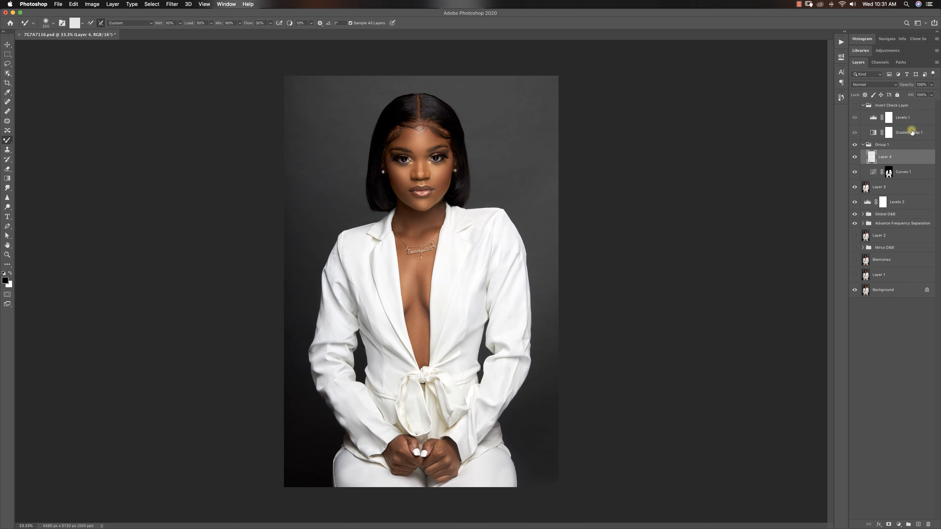
pyautogui.click(931, 95)
pyautogui.moveTo(922, 94); pyautogui.dragTo(929, 95)
pyautogui.click(855, 144)
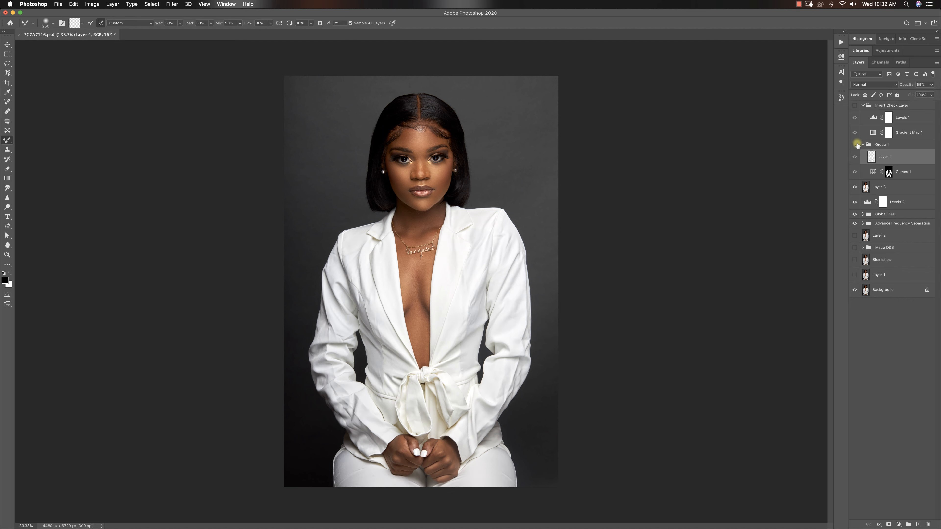
# - Turn Group 1 back on and collapse it
pyautogui.click(855, 145)
pyautogui.click(862, 144)
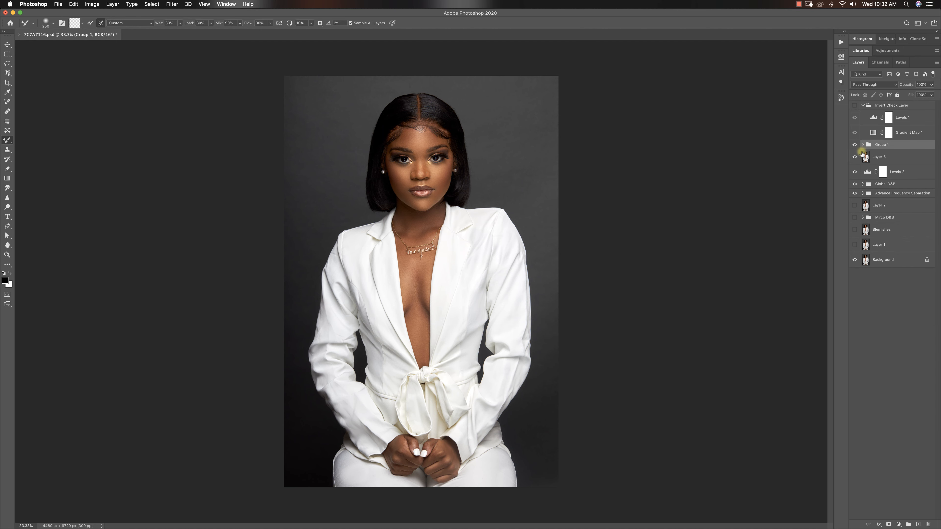
# - Compare the retouched portrait with the original by isolating the Background layer and restoring the other layers
pyautogui.press('z')
pyautogui.keyDown('alt'); pyautogui.click(443, 275); pyautogui.keyUp('alt')
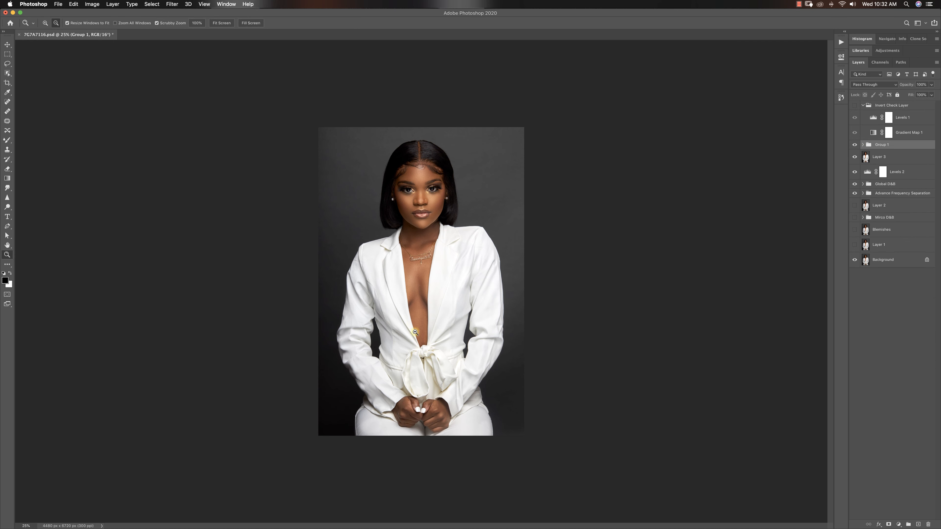
pyautogui.keyDown('alt'); pyautogui.click(460, 330); pyautogui.keyUp('alt')
pyautogui.click(439, 325)
pyautogui.click(440, 325)
pyautogui.press('b')
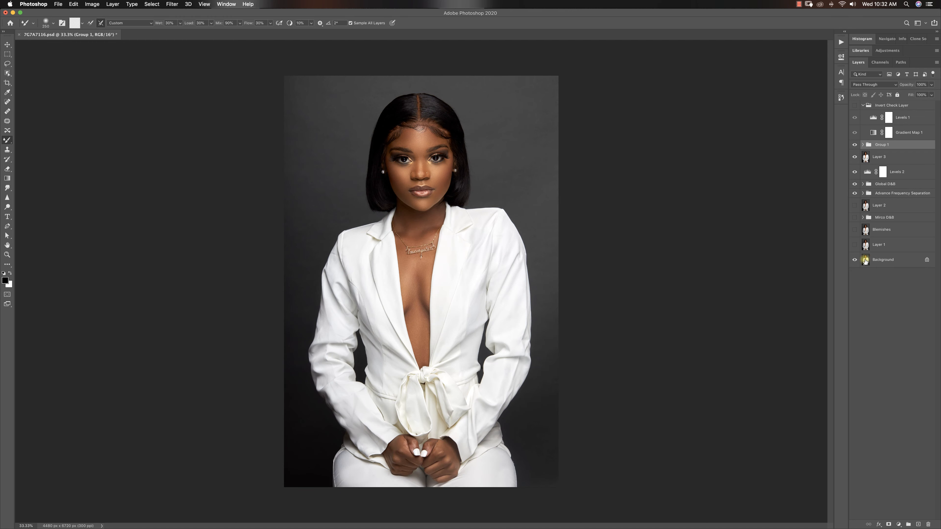
pyautogui.keyDown('alt'); pyautogui.click(854, 259); pyautogui.keyUp('alt')
pyautogui.keyDown('alt'); pyautogui.click(854, 260); pyautogui.keyUp('alt')
pyautogui.keyDown('alt'); pyautogui.click(854, 260); pyautogui.keyUp('alt')
pyautogui.keyDown('alt'); pyautogui.click(855, 259); pyautogui.keyUp('alt')
# - Run the Eyes N Teeth Whitening action above Group 1 with the face at 100% and expand the resulting group
pyautogui.press('z')
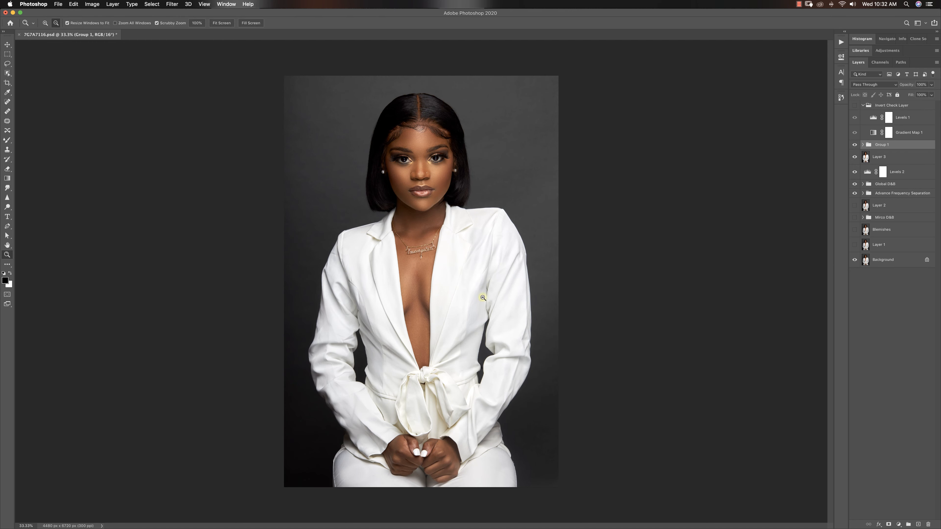
pyautogui.keyDown('alt'); pyautogui.click(432, 267); pyautogui.keyUp('alt')
pyautogui.keyDown('alt'); pyautogui.click(457, 299); pyautogui.keyUp('alt')
pyautogui.click(418, 222)
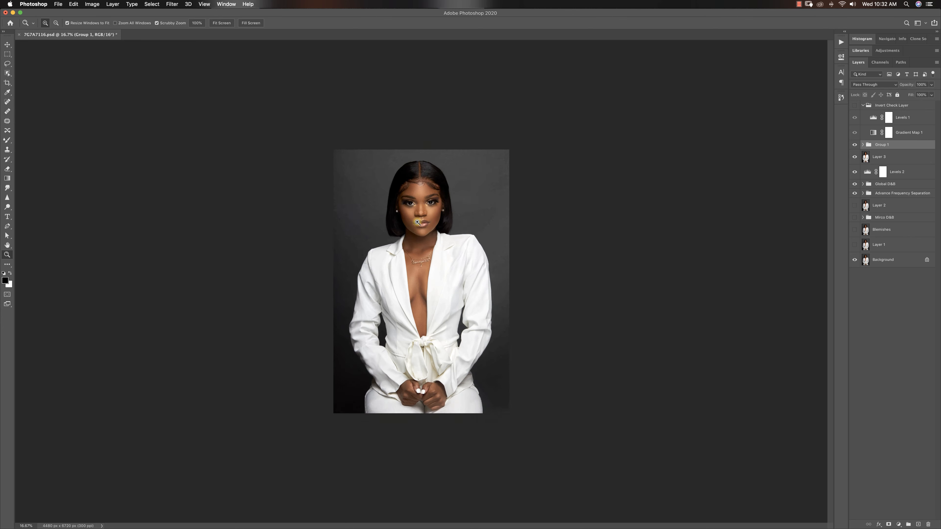
pyautogui.click(422, 207)
pyautogui.click(429, 191)
pyautogui.click(437, 154)
pyautogui.click(439, 137)
pyautogui.press('b')
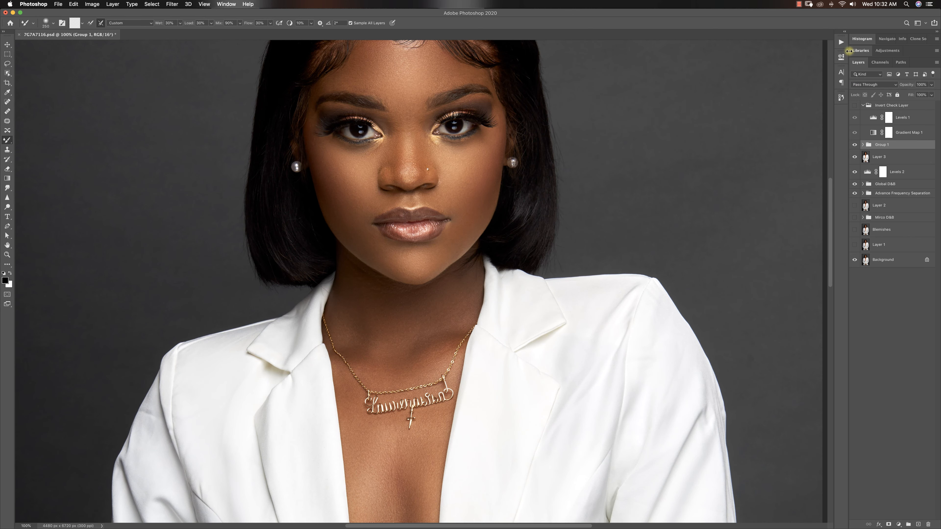
pyautogui.click(841, 42)
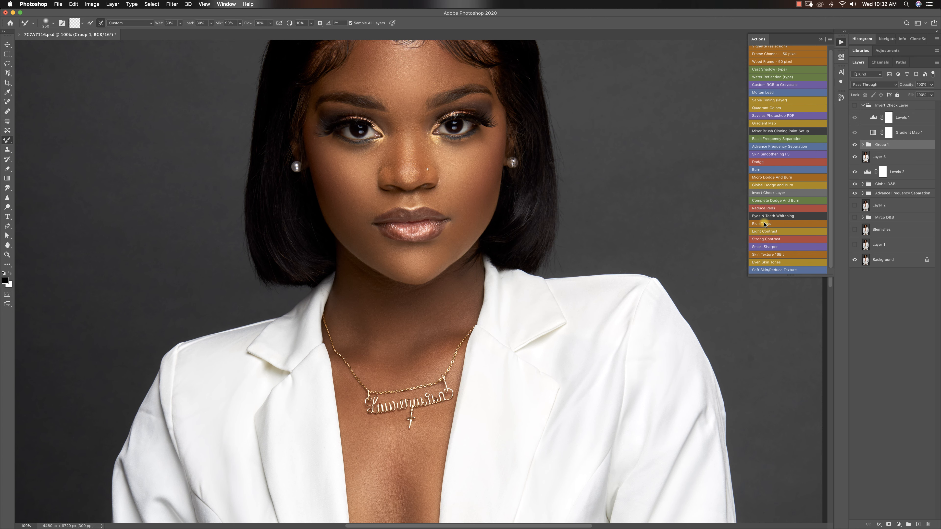
pyautogui.click(771, 216)
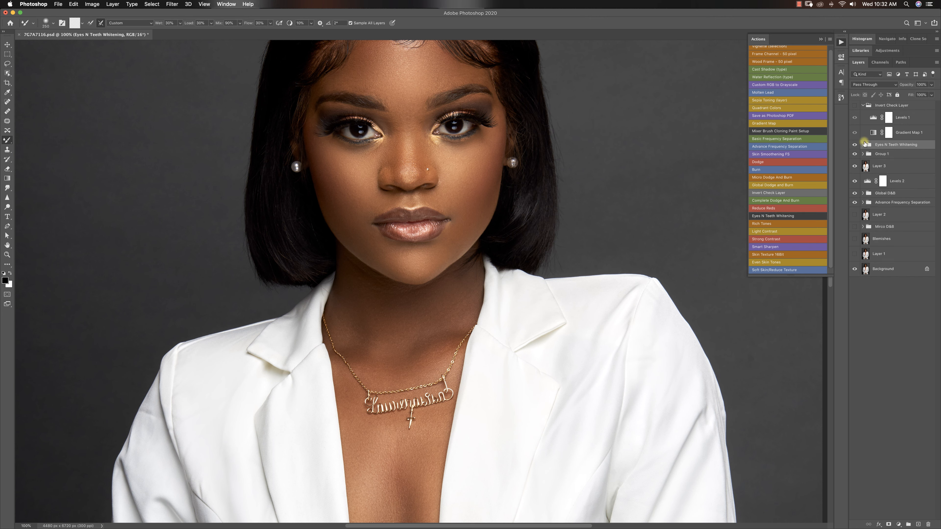
pyautogui.keyDown('super'); pyautogui.click(865, 146); pyautogui.keyUp('super')
pyautogui.click(862, 145)
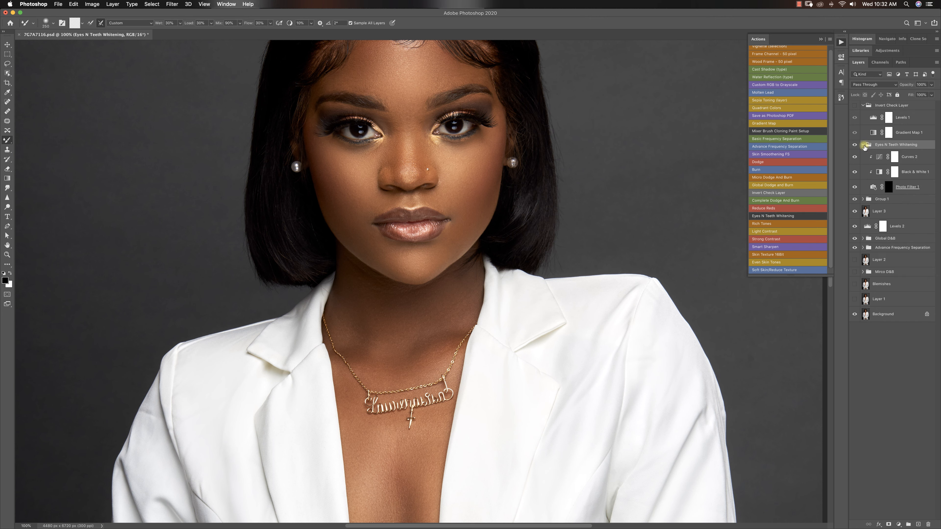
# - Paint white on the Photo Filter 1 mask with a small Brush over the white of the eye on the image's right side
pyautogui.click(888, 187)
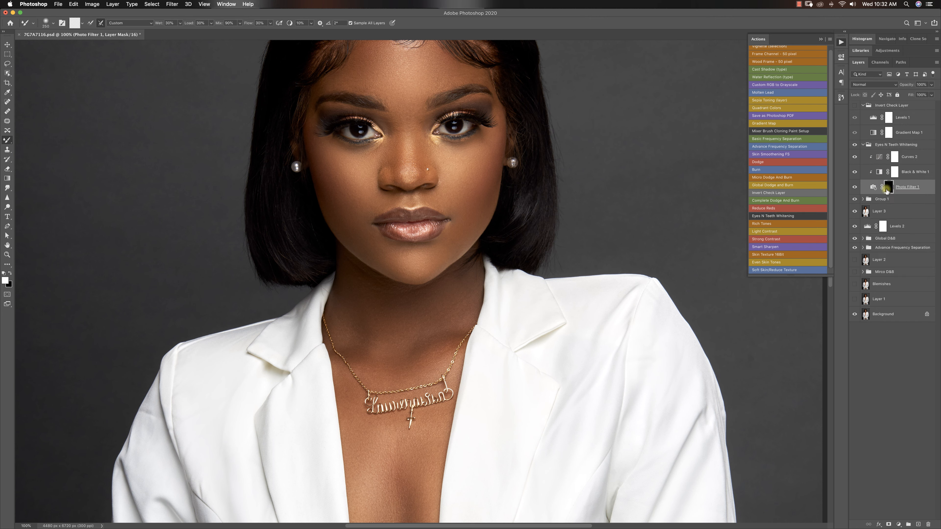
pyautogui.rightClick(4, 141)
pyautogui.click(29, 139)
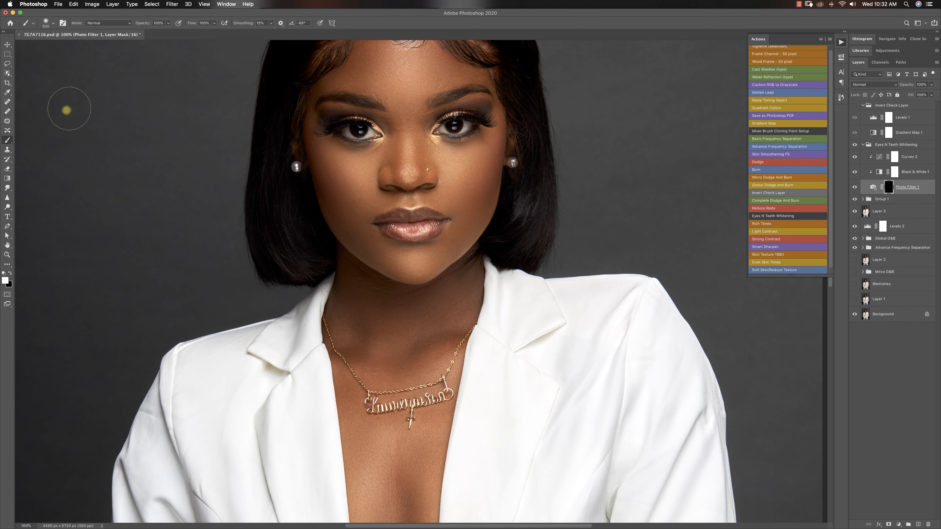
pyautogui.scroll(1, 430, 167)
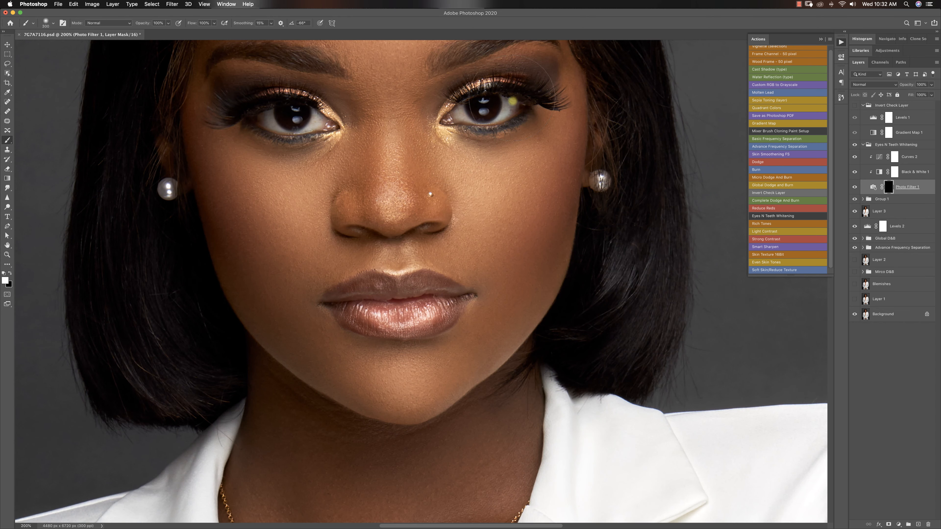
pyautogui.press('[')
pyautogui.press('[')
pyautogui.press('[')
pyautogui.press('[')
pyautogui.press('[')
pyautogui.press('[')
pyautogui.press('[')
pyautogui.press('[')
pyautogui.press('[')
pyautogui.press('[')
pyautogui.press('[')
pyautogui.press('[')
pyautogui.press('[')
pyautogui.press('[')
pyautogui.press('[')
pyautogui.press('[')
pyautogui.press('[')
pyautogui.moveTo(507, 105)
pyautogui.mouseDown()
pyautogui.moveTo(509, 112)
pyautogui.moveTo(483, 121)
pyautogui.moveTo(454, 114)
pyautogui.mouseUp()
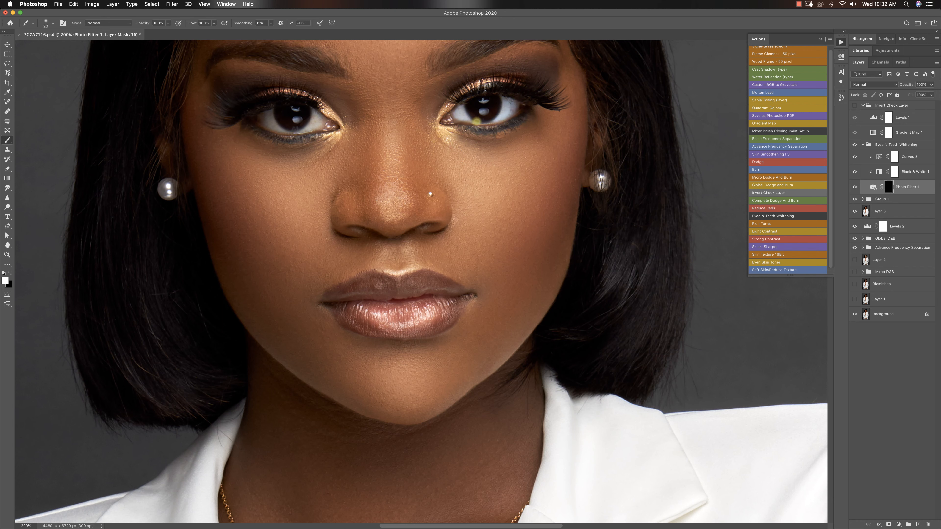
# - Paint white on the Photo Filter 1 mask over the white of the other eye
pyautogui.press(']')
pyautogui.press('[')
pyautogui.moveTo(312, 125)
pyautogui.mouseDown()
pyautogui.moveTo(292, 131)
pyautogui.moveTo(270, 118)
pyautogui.mouseUp()
pyautogui.press(']')
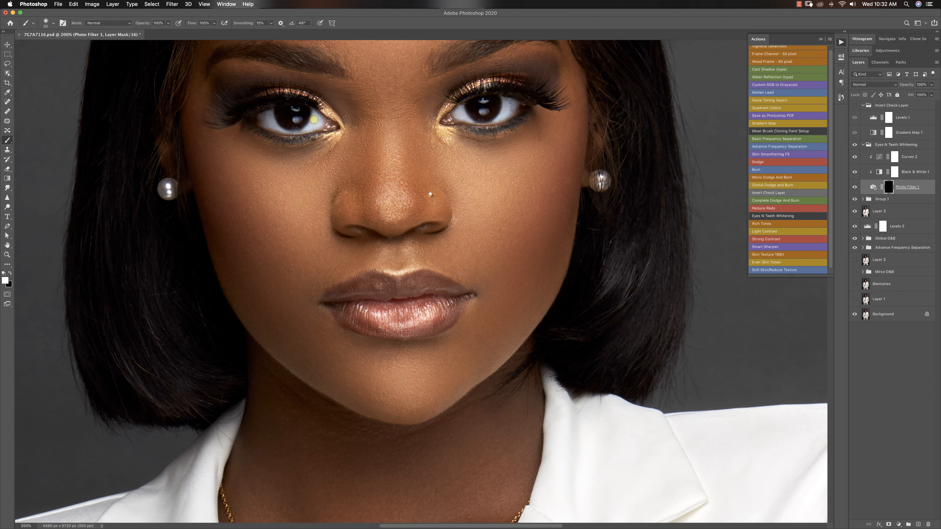
# - Check the eye whitening on the whole portrait by toggling Photo Filter 1 off and on
pyautogui.press('z')
pyautogui.keyDown('alt'); pyautogui.click(415, 259); pyautogui.keyUp('alt')
pyautogui.keyDown('alt'); pyautogui.click(419, 278); pyautogui.keyUp('alt')
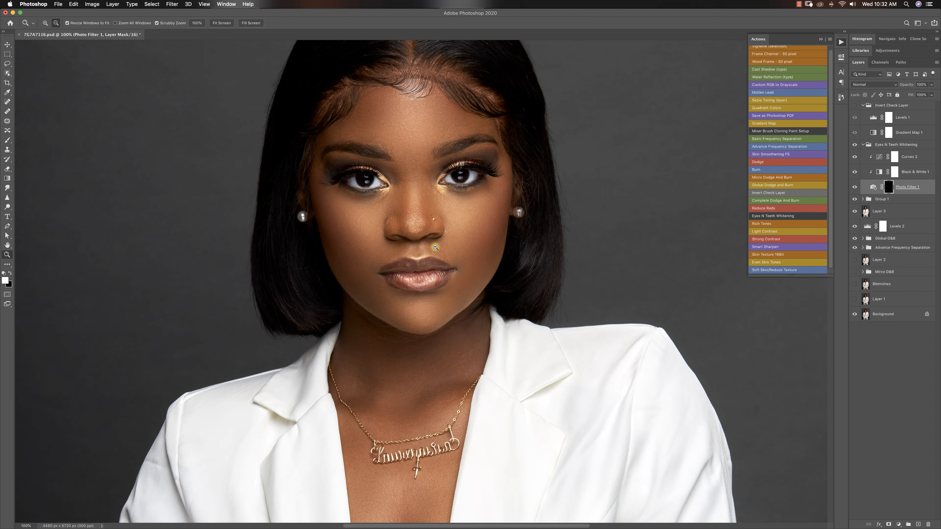
pyautogui.keyDown('alt'); pyautogui.click(426, 308); pyautogui.keyUp('alt')
pyautogui.keyDown('alt'); pyautogui.click(430, 327); pyautogui.keyUp('alt')
pyautogui.keyDown('alt'); pyautogui.click(430, 328); pyautogui.keyUp('alt')
pyautogui.click(430, 327)
pyautogui.press('b')
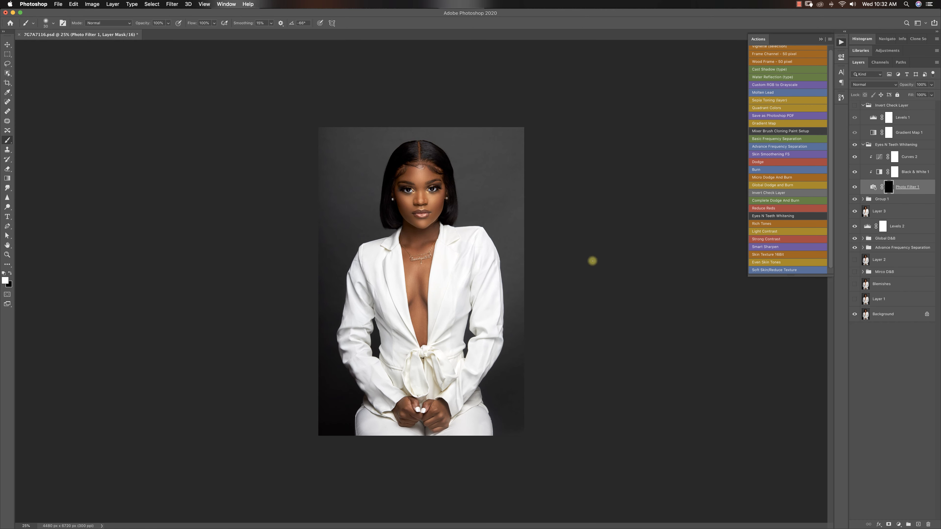
pyautogui.click(854, 187)
pyautogui.click(854, 187)
pyautogui.press('z')
pyautogui.keyDown('alt'); pyautogui.click(351, 279); pyautogui.keyUp('alt')
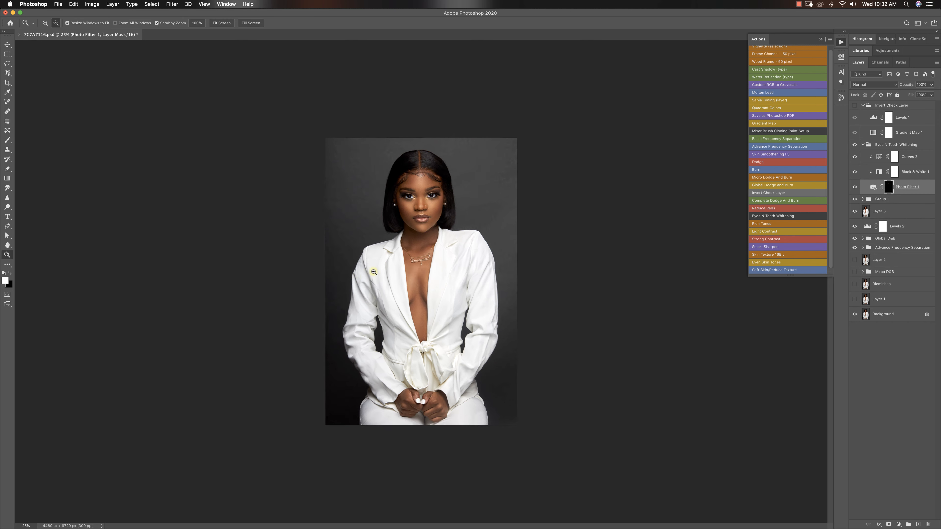
pyautogui.click(448, 286)
pyautogui.click(448, 286)
pyautogui.keyDown('alt'); pyautogui.click(492, 277); pyautogui.keyUp('alt')
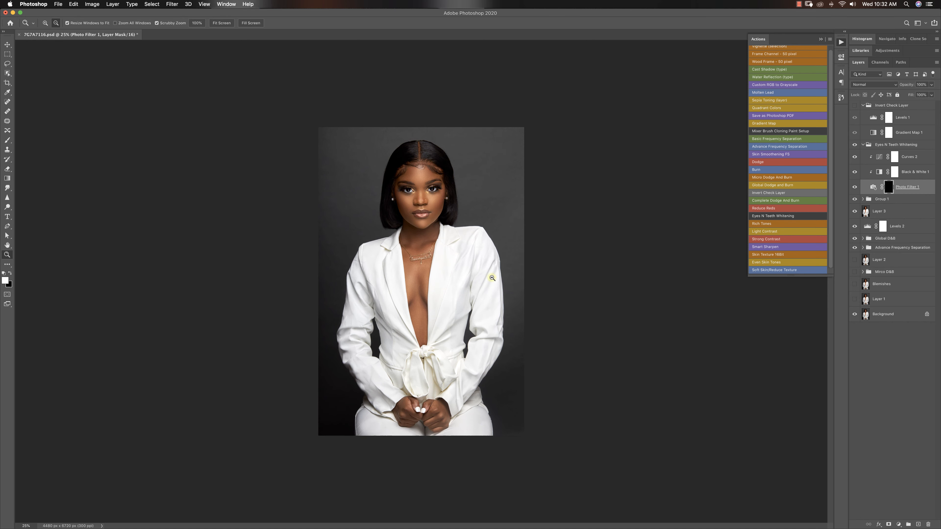
pyautogui.keyDown('alt'); pyautogui.click(471, 290); pyautogui.keyUp('alt')
pyautogui.click(481, 292)
pyautogui.click(481, 292)
pyautogui.press('b')
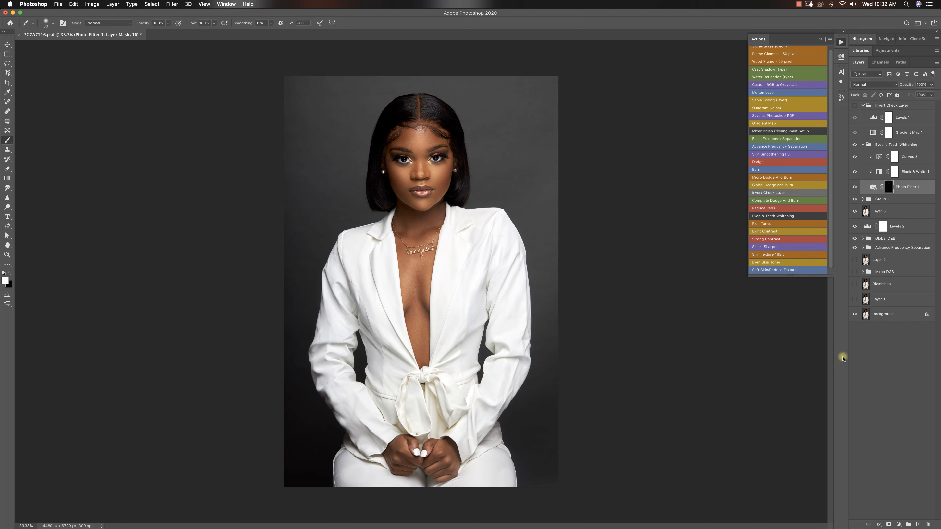
# - Collapse the Eyes N Teeth Whitening group and add a Color Lookup adjustment layer
pyautogui.click(861, 146)
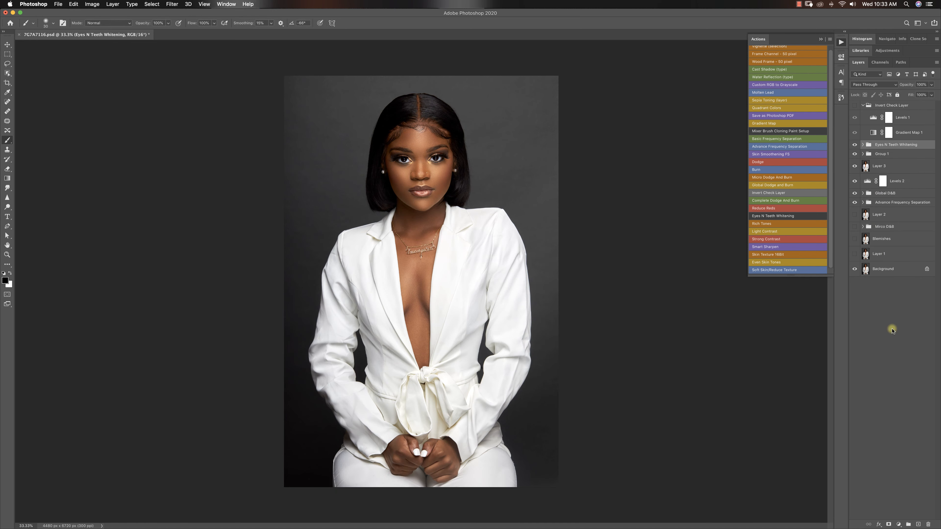
pyautogui.click(896, 520)
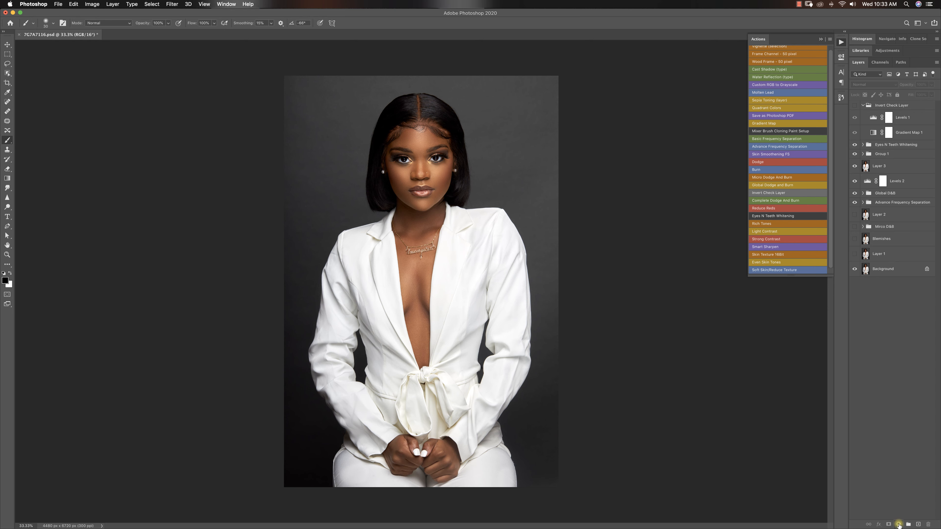
pyautogui.click(898, 525)
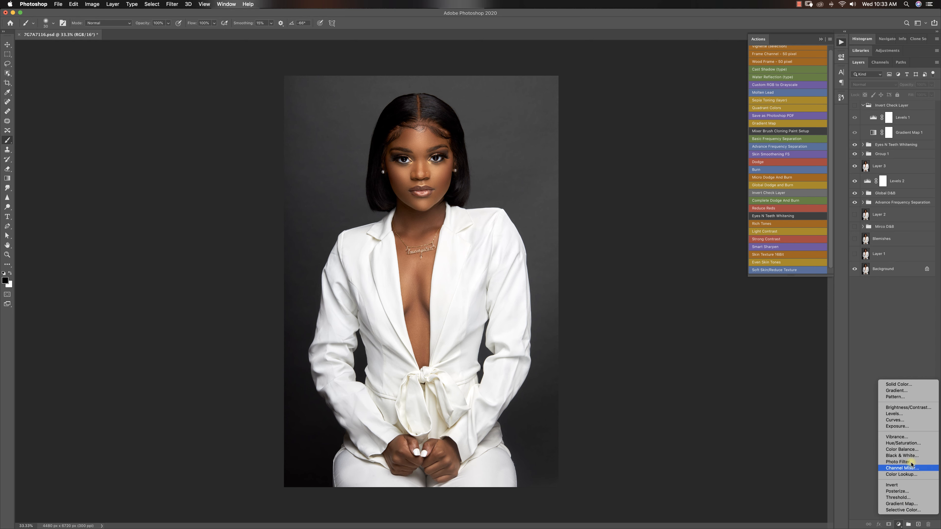
pyautogui.click(897, 474)
# - Load Signature Skintone 4.CUBE from the skintone LUTs folder inside Documents > PM LUTs as the Color Lookup's 3D LUT
pyautogui.click(713, 78)
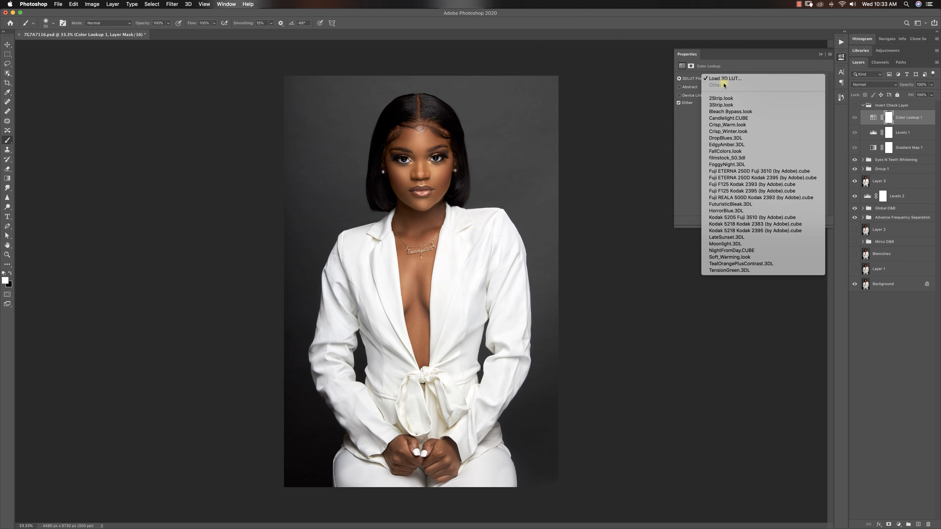
pyautogui.click(724, 79)
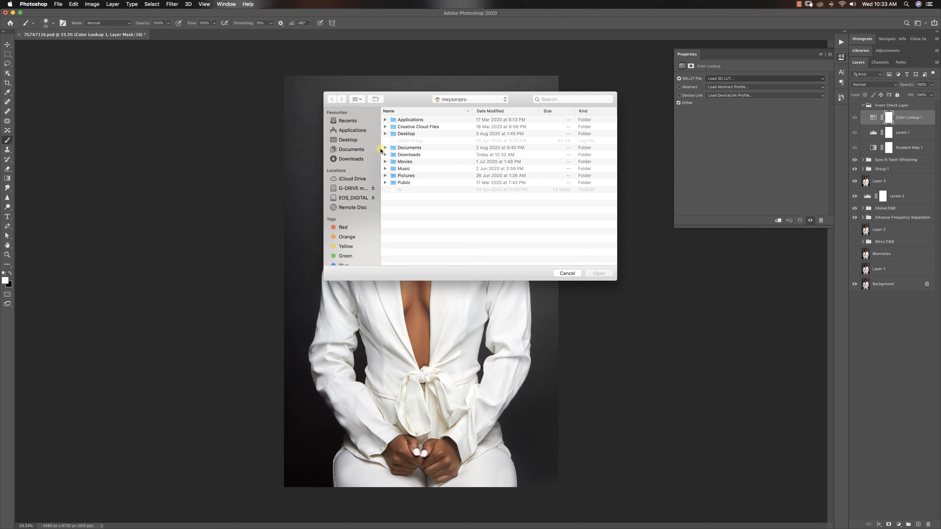
pyautogui.doubleClick(414, 148)
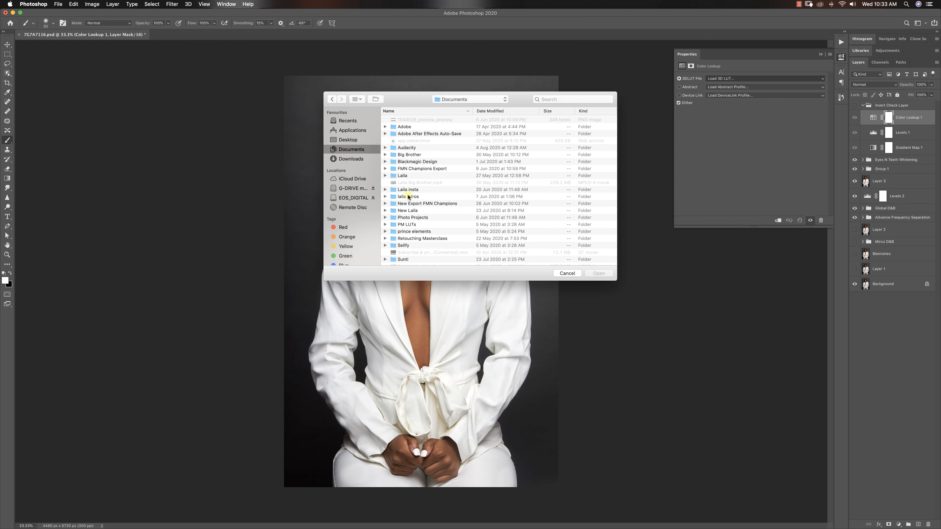
pyautogui.doubleClick(407, 224)
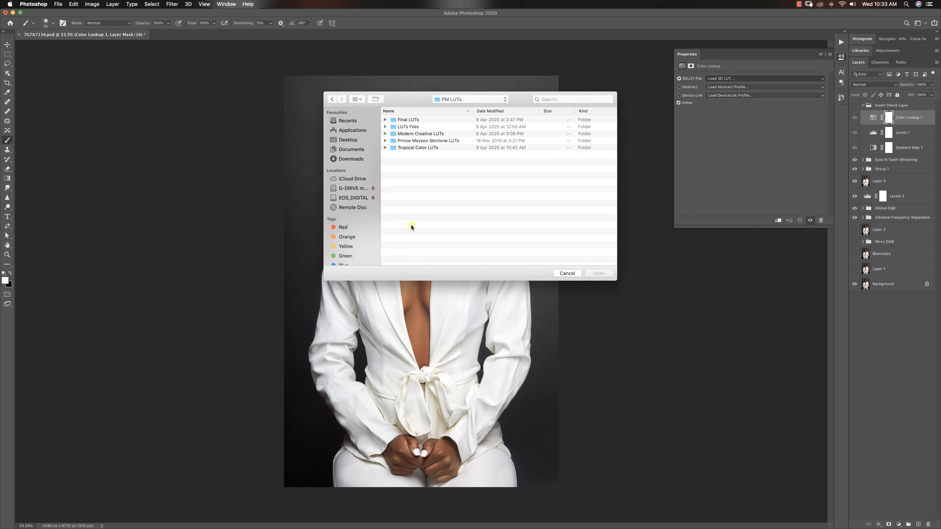
pyautogui.doubleClick(410, 142)
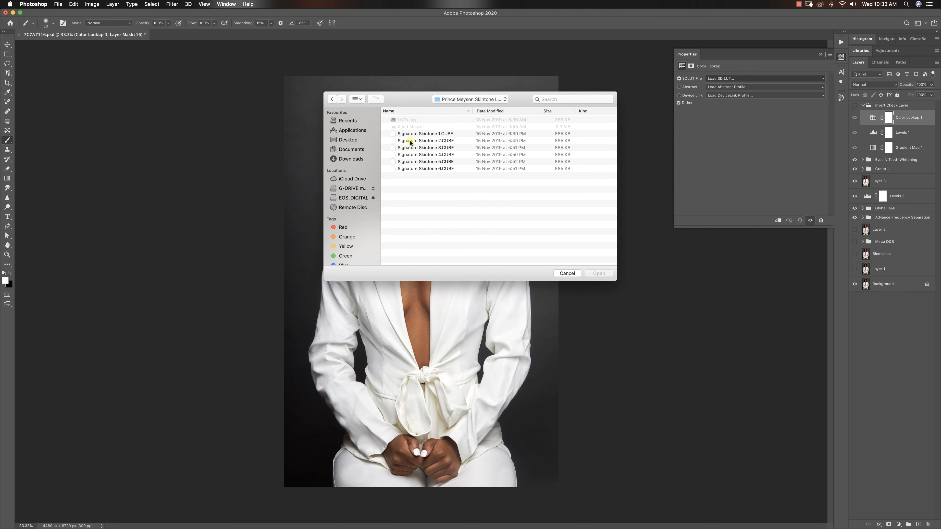
pyautogui.click(414, 162)
pyautogui.click(424, 155)
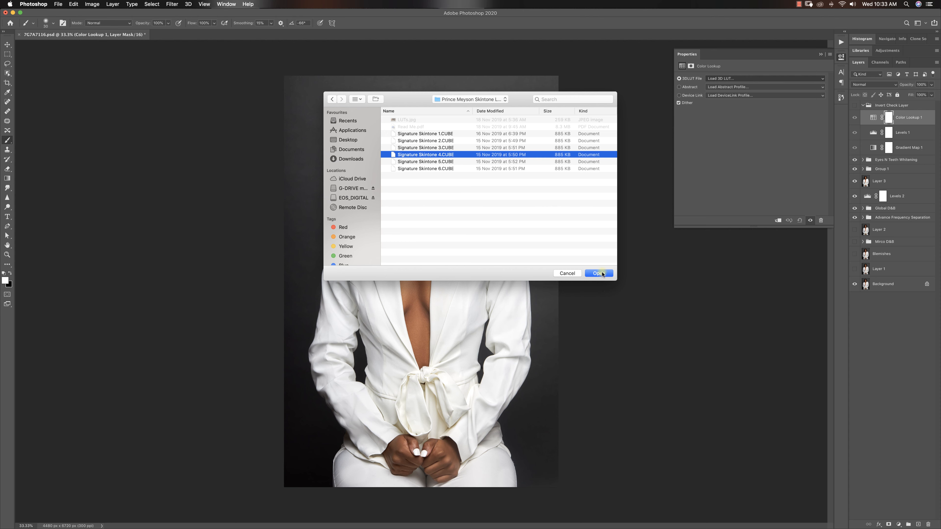
pyautogui.click(599, 274)
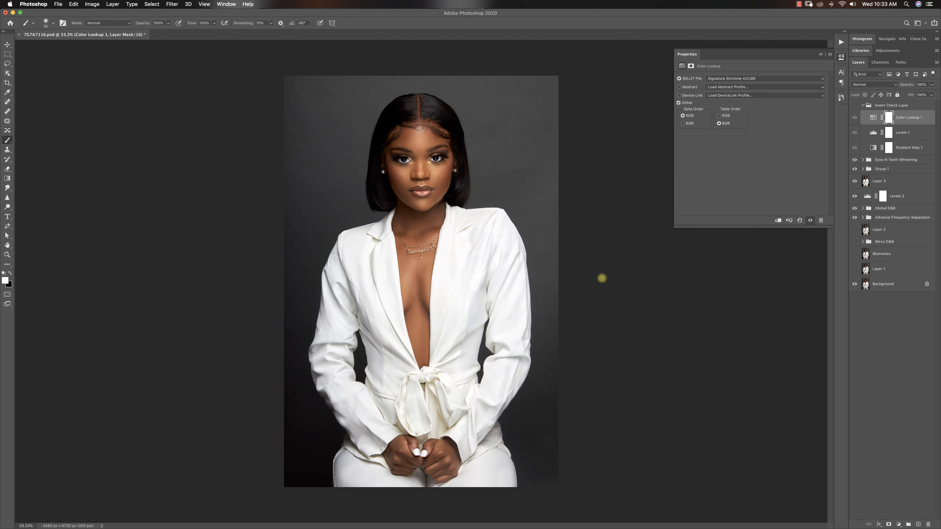
# - Move Color Lookup 1 out of the Invert Check Layer group to just above Eyes N Teeth Whitening, and toggle it to compare the grade
pyautogui.moveTo(898, 113); pyautogui.dragTo(885, 156)
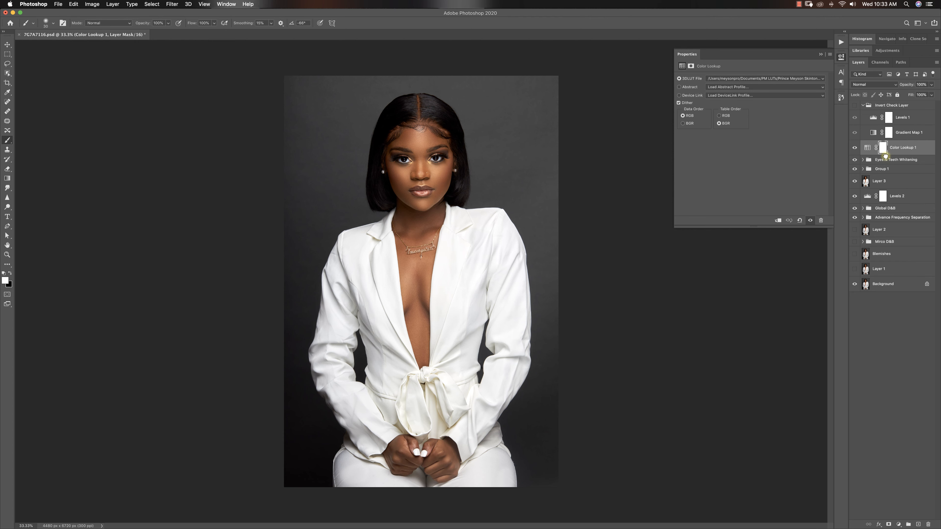
pyautogui.click(855, 149)
pyautogui.click(854, 148)
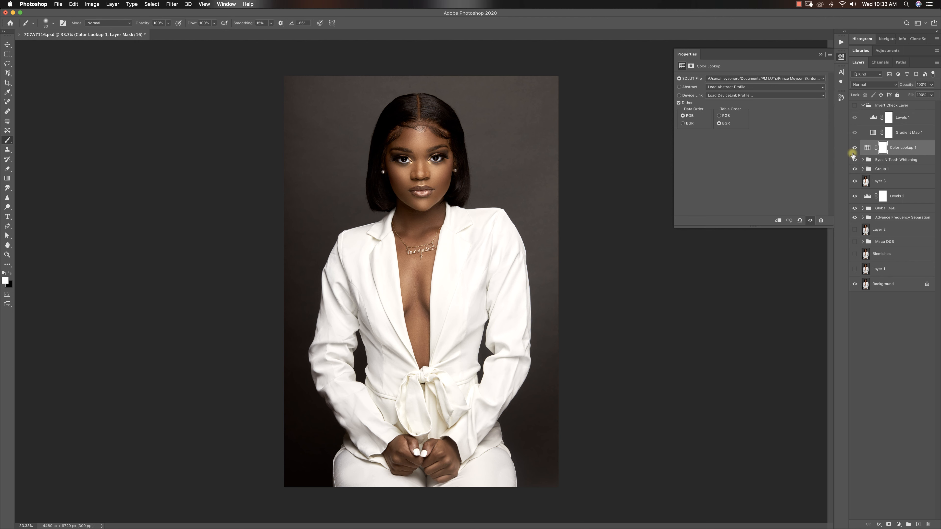
pyautogui.click(854, 149)
pyautogui.click(855, 149)
# - Replace the Color Lookup's 3D LUT with Signature Skintone 6.CUBE and compare the image with the layer off and on
pyautogui.click(718, 79)
pyautogui.click(719, 74)
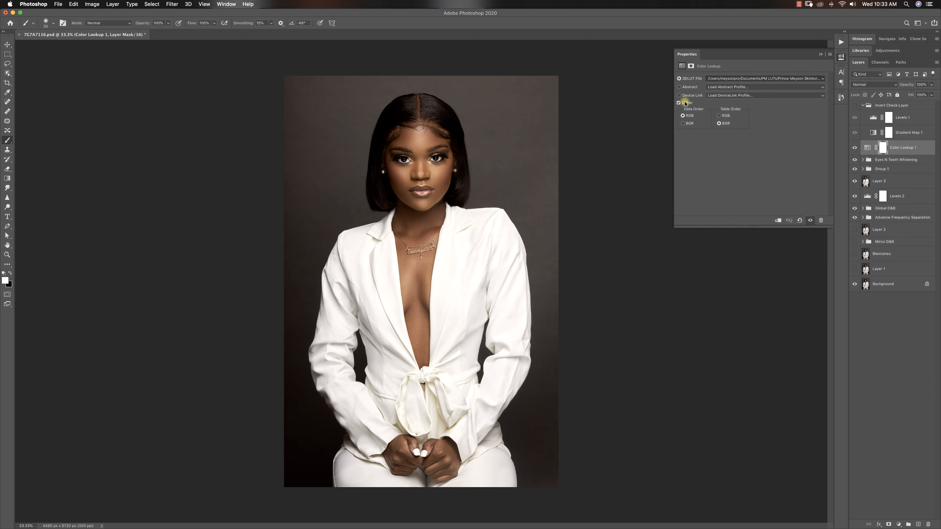
pyautogui.click(426, 168)
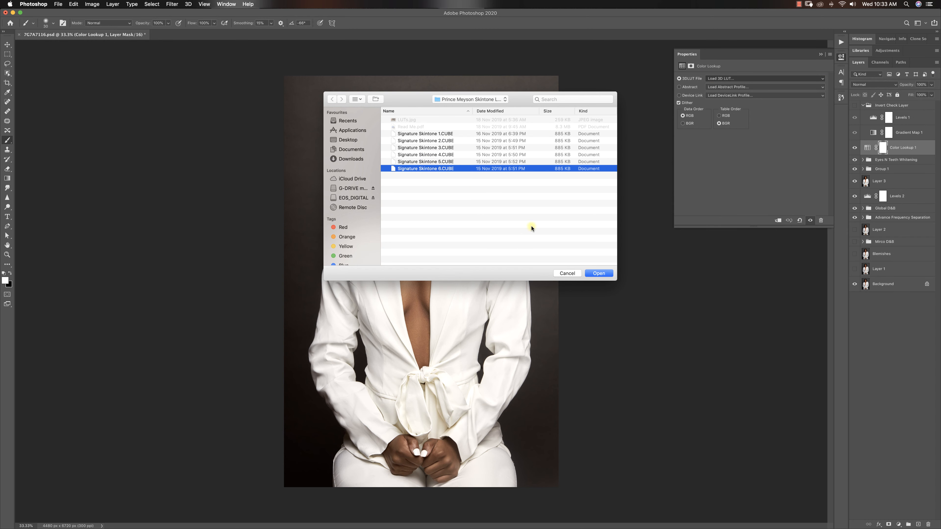
pyautogui.click(597, 274)
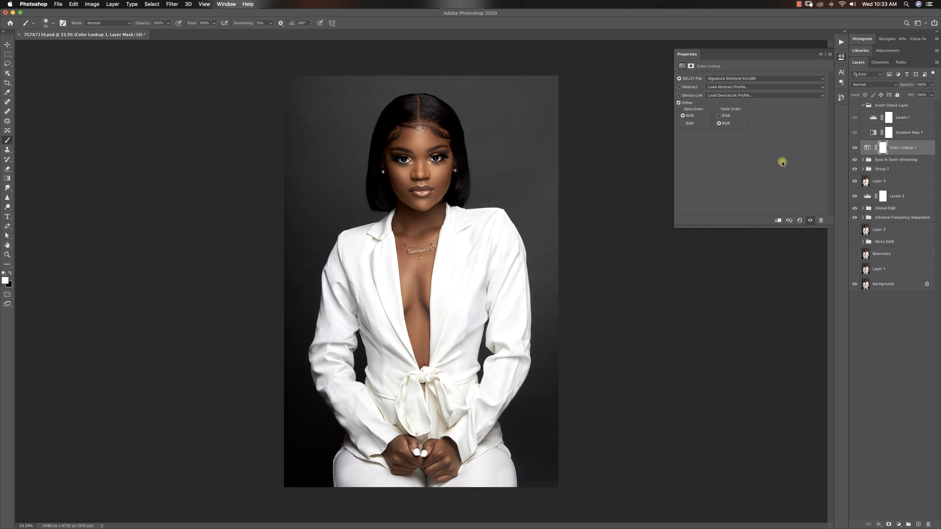
pyautogui.click(853, 149)
pyautogui.click(853, 148)
# - Load Signature Skintone 5.CUBE as the 3D LUT of Color Lookup 1
pyautogui.click(722, 78)
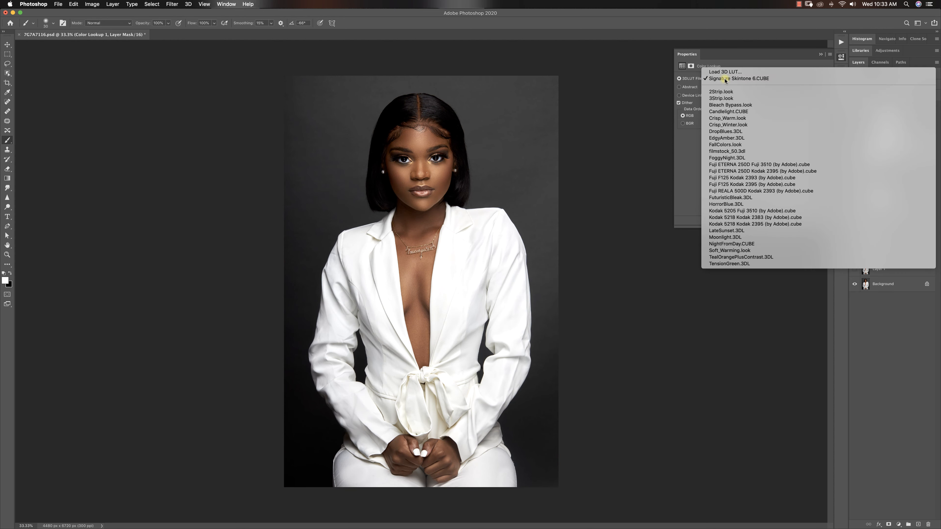
pyautogui.click(721, 72)
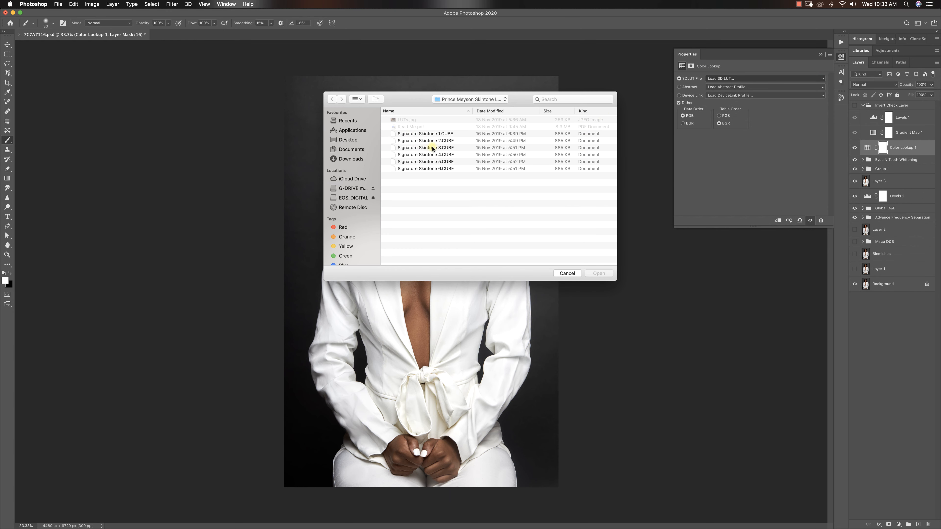
pyautogui.click(425, 162)
pyautogui.click(598, 274)
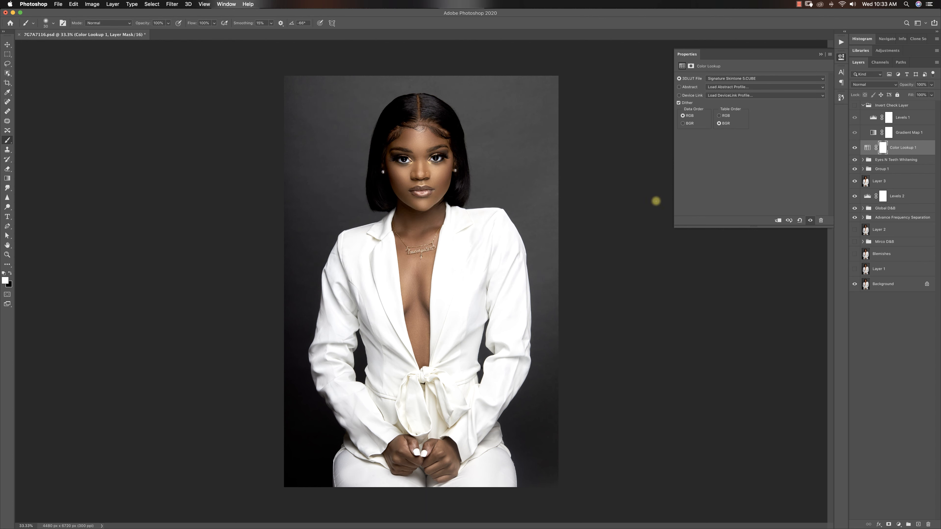
# - Replace the Color Lookup's 3D LUT with Signature Skintone 2.CUBE and compare the image with the layer off and on
pyautogui.click(722, 79)
pyautogui.click(721, 72)
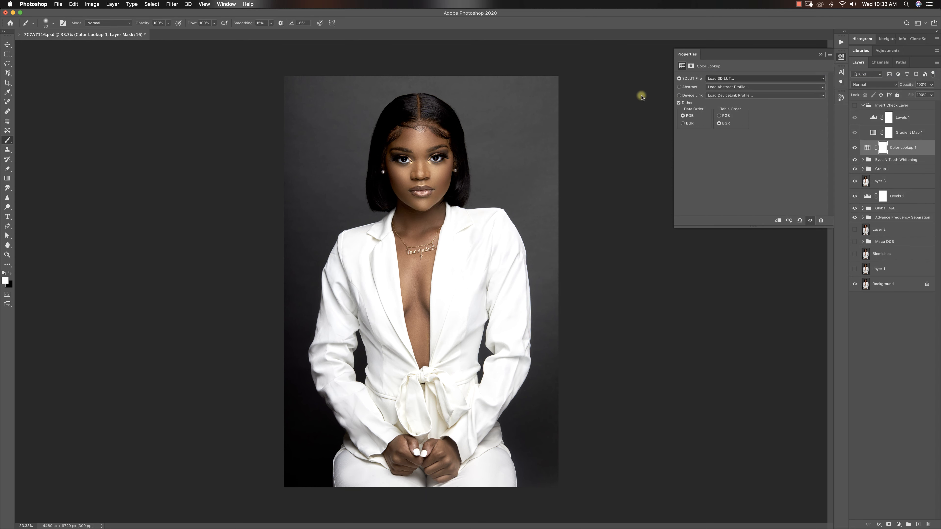
pyautogui.click(432, 141)
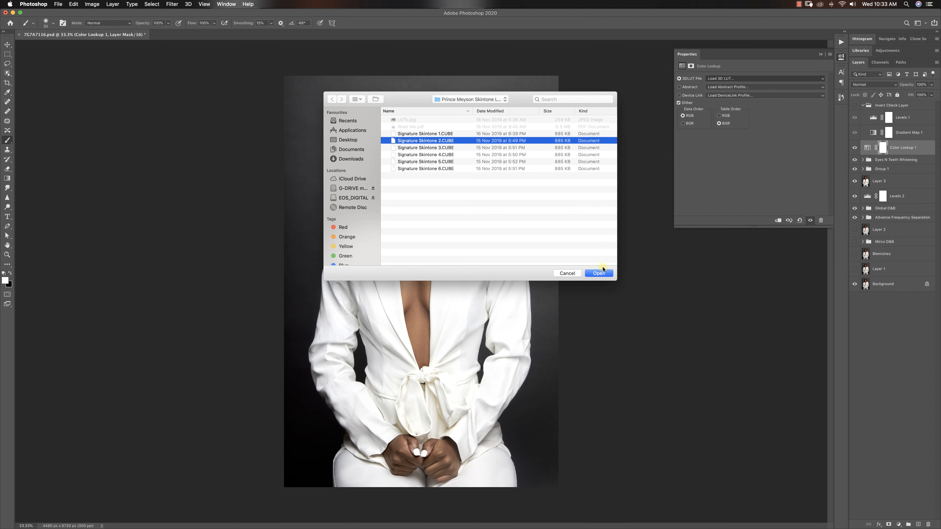
pyautogui.click(599, 273)
pyautogui.click(735, 79)
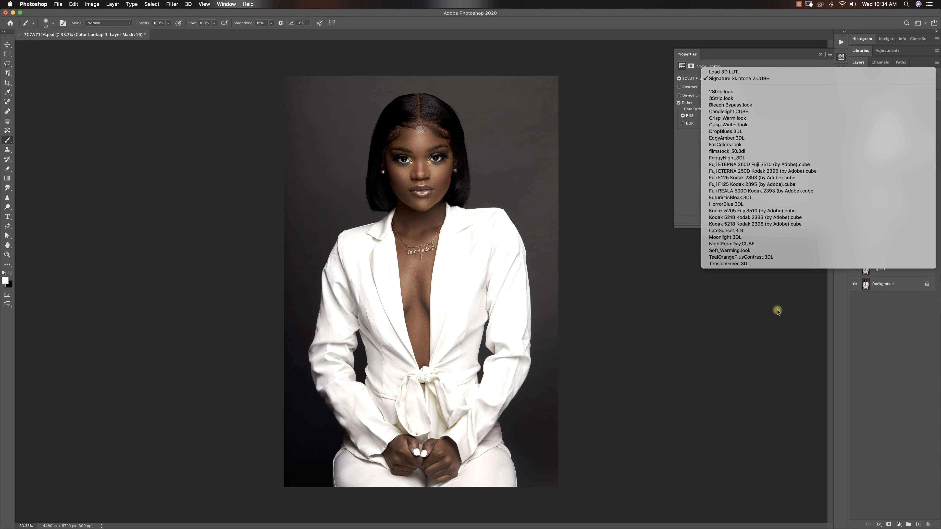
pyautogui.click(718, 323)
pyautogui.click(855, 149)
pyautogui.click(854, 149)
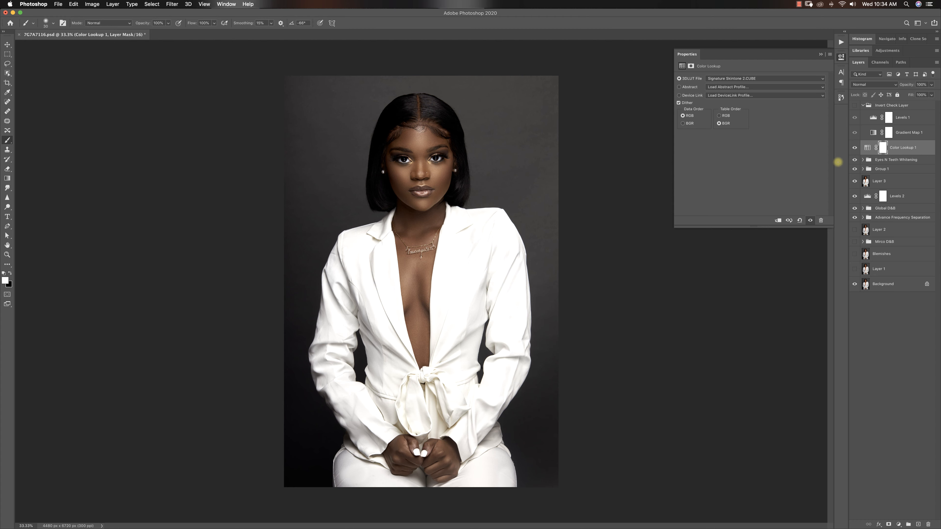
# - Switch the Color Lookup's 3D LUT to Signature Skintone 4.CUBE
pyautogui.click(708, 78)
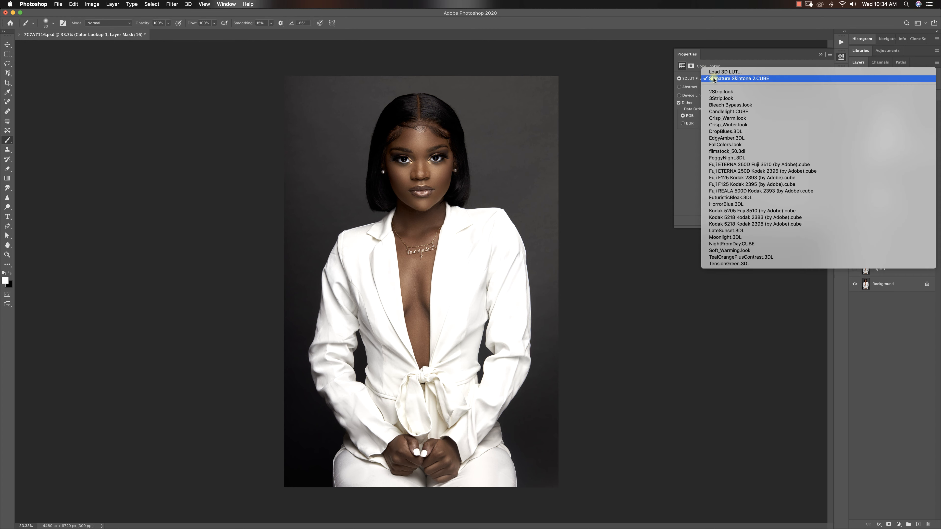
pyautogui.click(733, 71)
pyautogui.click(437, 161)
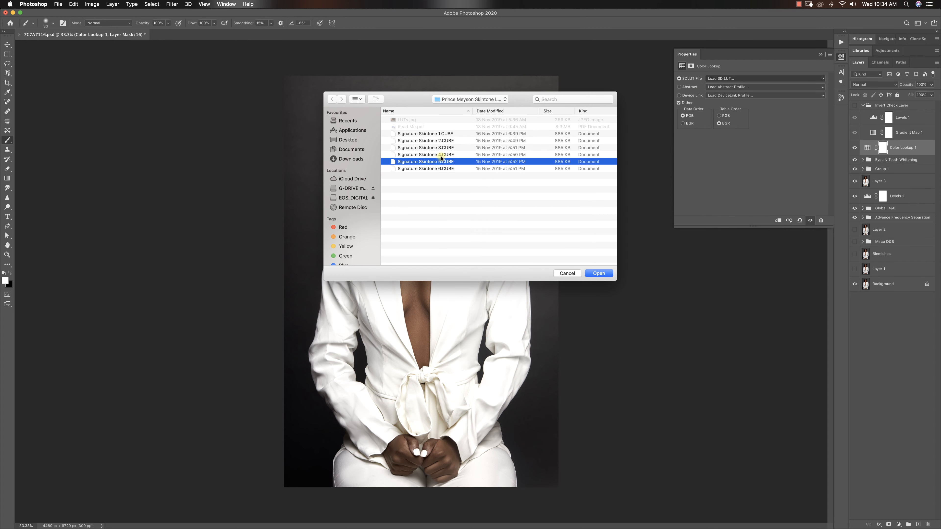
pyautogui.click(442, 154)
pyautogui.click(598, 273)
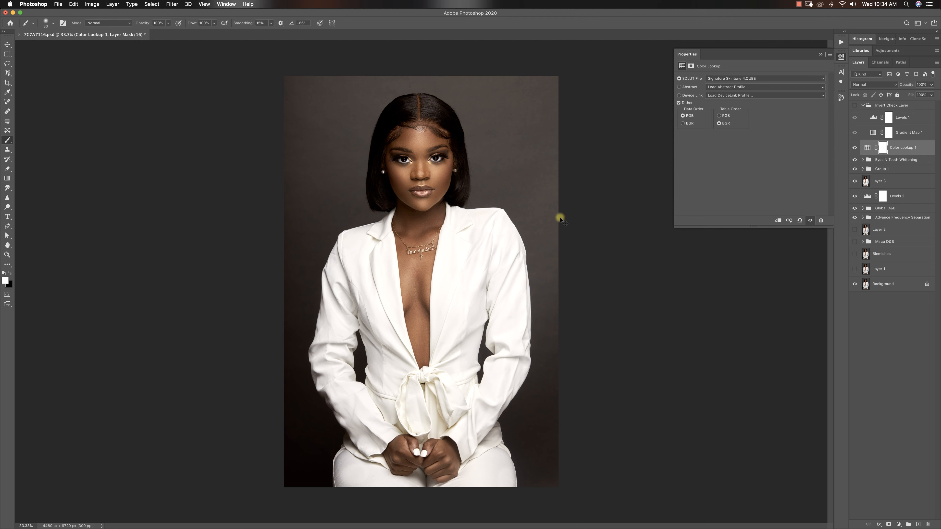
# - Invert the Color Lookup 1 mask to black and paint the grade back over the face with a larger white Brush
pyautogui.press('super+i')
pyautogui.rightClick(7, 141)
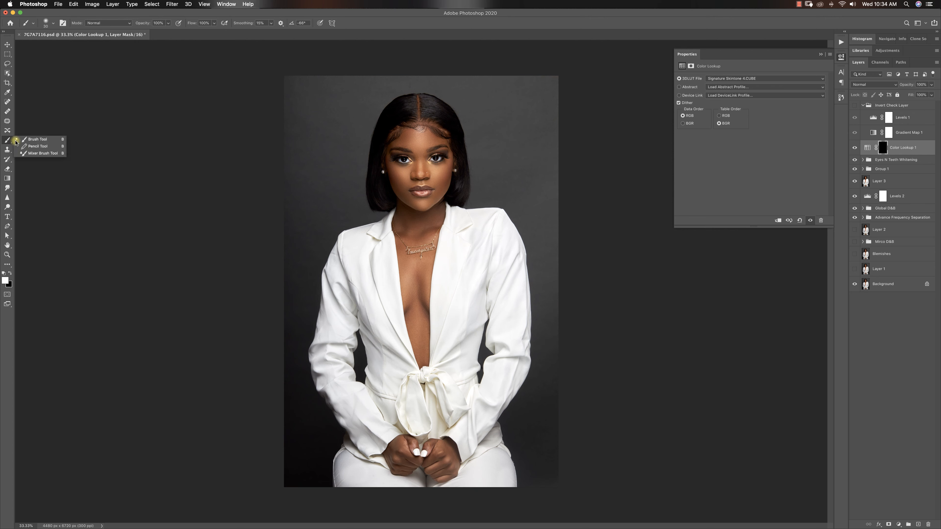
pyautogui.click(41, 140)
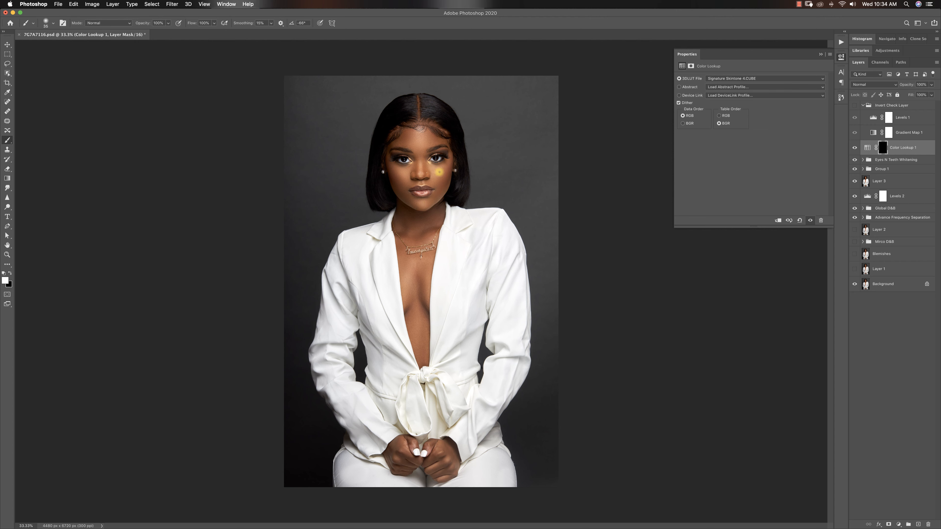
pyautogui.press(']')
pyautogui.press(']')
pyautogui.press(']')
pyautogui.press(']')
pyautogui.moveTo(403, 129); pyautogui.dragTo(446, 132)
# - Adjust the brush size and paint white on the Color Lookup 1 mask over the chest skin
pyautogui.press('[')
pyautogui.press('[')
pyautogui.press(']')
pyautogui.press(']')
pyautogui.press(']')
pyautogui.press(']')
pyautogui.press(']')
pyautogui.press(']')
pyautogui.moveTo(415, 280)
pyautogui.mouseDown()
pyautogui.moveTo(418, 261)
pyautogui.moveTo(423, 361)
pyautogui.moveTo(412, 319)
pyautogui.mouseUp()
pyautogui.press('[')
# - Lower the opacity of Color Lookup 1 to 62% and compare the portrait with the layer off and on
pyautogui.click(855, 148)
pyautogui.click(854, 149)
pyautogui.moveTo(931, 85); pyautogui.dragTo(919, 94)
pyautogui.click(854, 148)
pyautogui.click(854, 149)
pyautogui.click(820, 55)
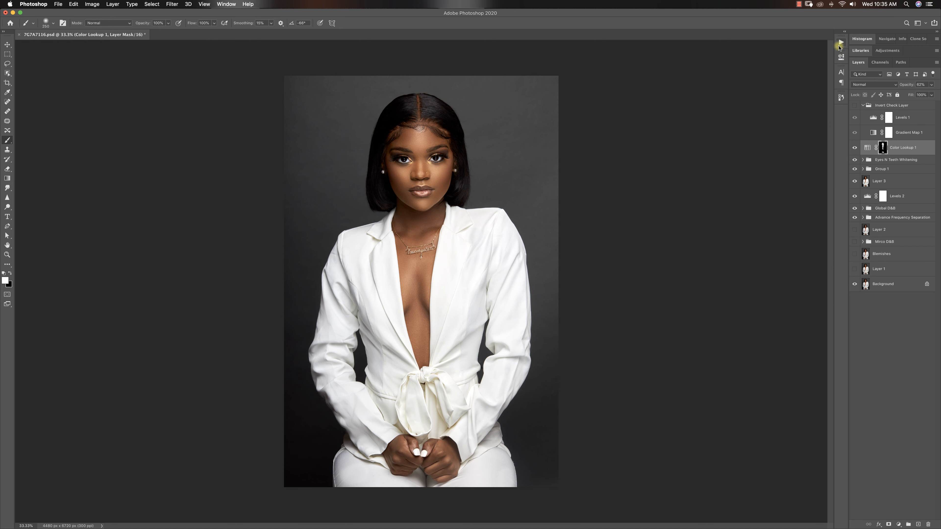
# - Run the Rich Tones action and set the opacity of the Rich Tones layer to 11%
pyautogui.click(840, 42)
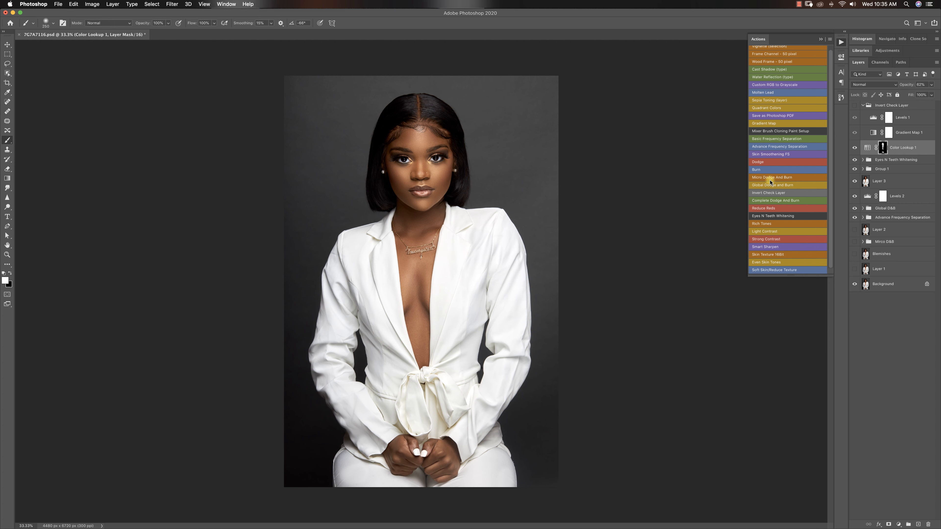
pyautogui.click(762, 224)
pyautogui.click(933, 85)
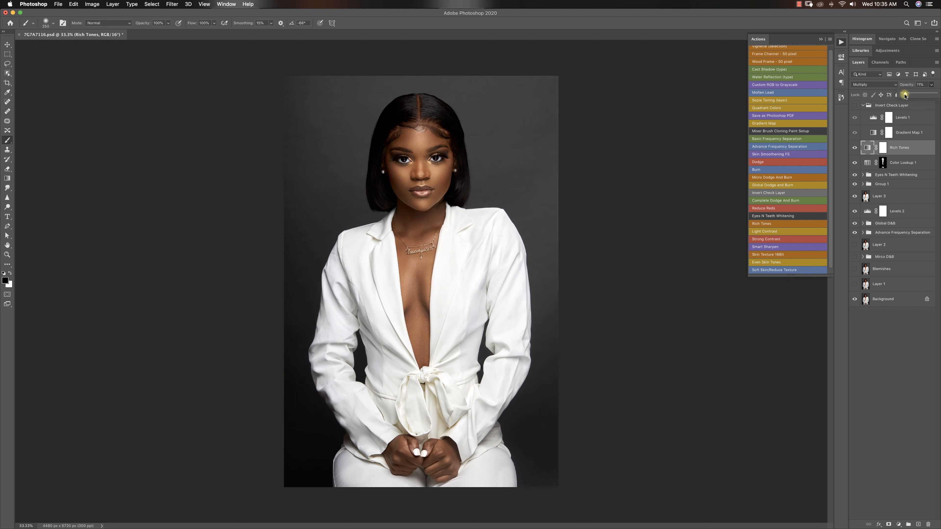
# - Add a Curves adjustment layer above Rich Tones and shape a slight contrast curve with one highlight and one shadow point
pyautogui.click(898, 524)
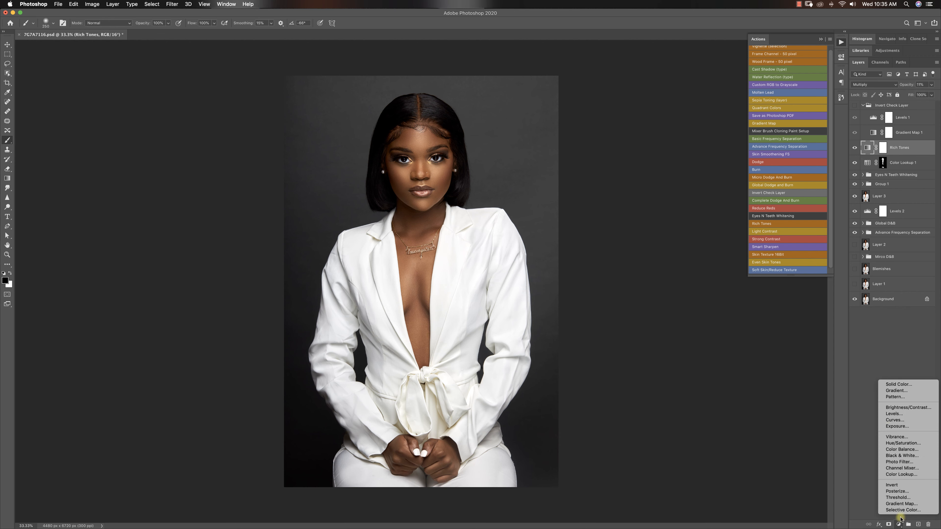
pyautogui.click(894, 420)
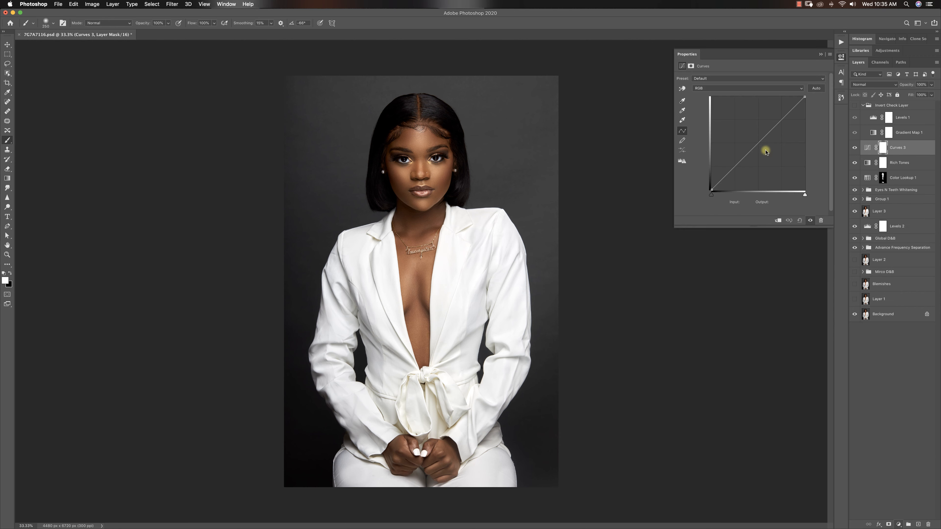
pyautogui.moveTo(780, 122); pyautogui.dragTo(776, 123)
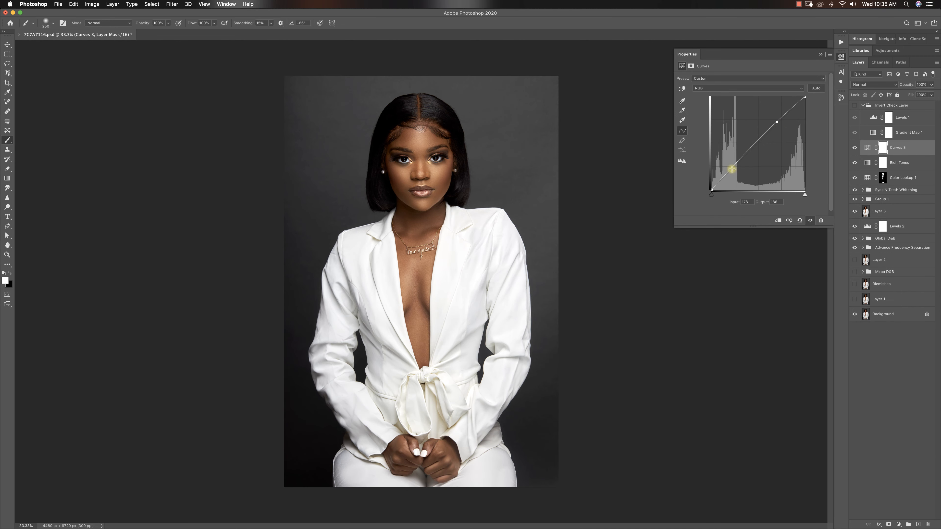
pyautogui.moveTo(777, 119); pyautogui.dragTo(778, 120)
pyautogui.moveTo(732, 166); pyautogui.dragTo(731, 168)
pyautogui.moveTo(777, 118); pyautogui.dragTo(777, 120)
pyautogui.click(816, 56)
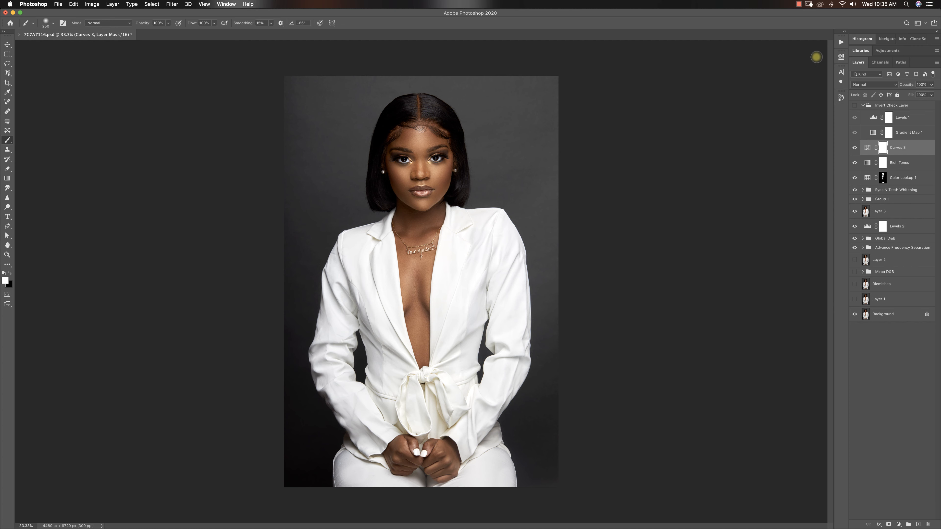
# - Compare the original Background with the full retouch at several zoom levels by isolating that layer and restoring the others
pyautogui.press('z')
pyautogui.keyDown('alt'); pyautogui.click(469, 275); pyautogui.keyUp('alt')
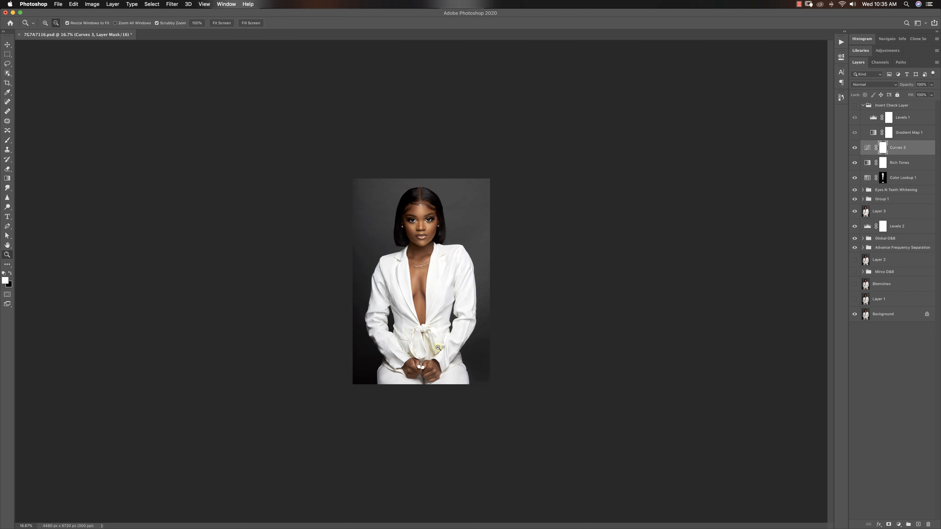
pyautogui.click(438, 348)
pyautogui.press('b')
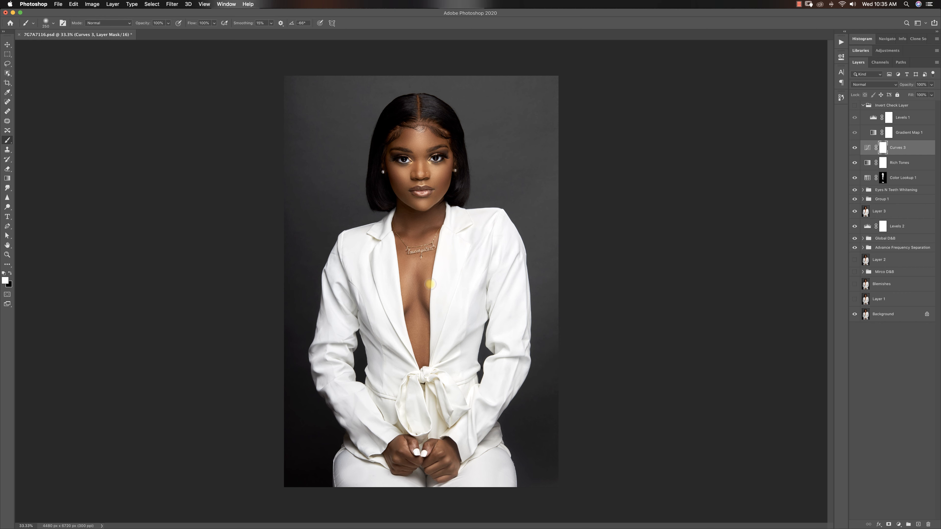
pyautogui.keyDown('alt'); pyautogui.click(855, 315); pyautogui.keyUp('alt')
pyautogui.press('super+equal')
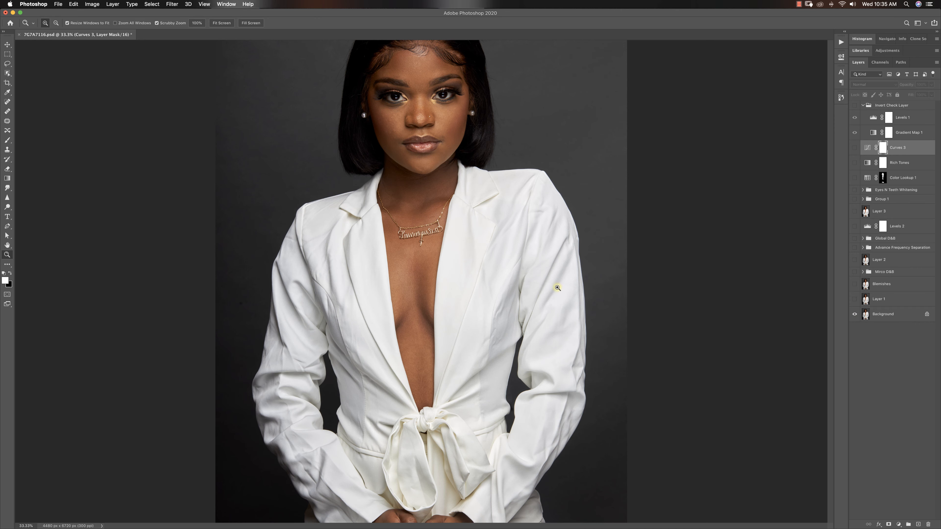
pyautogui.moveTo(567, 279); pyautogui.dragTo(572, 334)
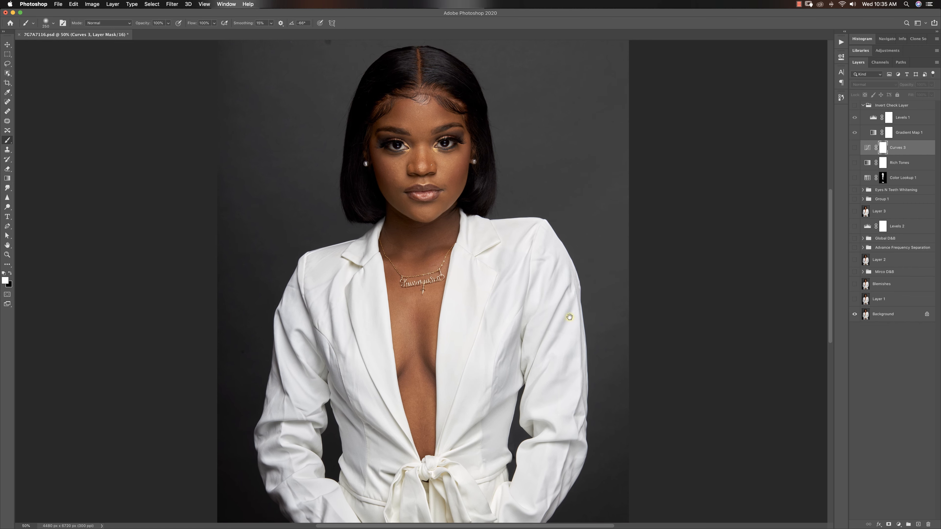
pyautogui.keyDown('alt'); pyautogui.click(855, 314); pyautogui.keyUp('alt')
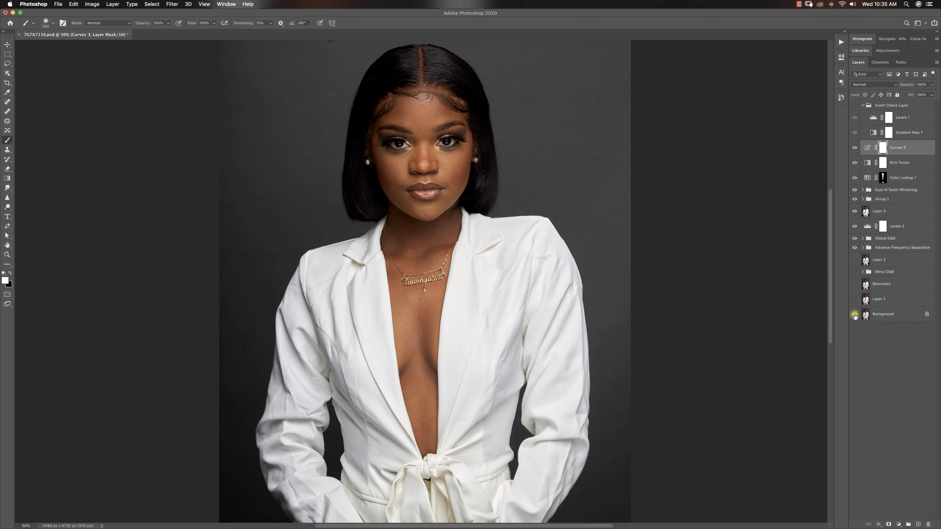
pyautogui.keyDown('alt'); pyautogui.click(855, 315); pyautogui.keyUp('alt')
pyautogui.keyDown('alt'); pyautogui.click(855, 315); pyautogui.keyUp('alt')
pyautogui.press('z')
pyautogui.moveTo(547, 309); pyautogui.dragTo(371, 305)
pyautogui.click(407, 253)
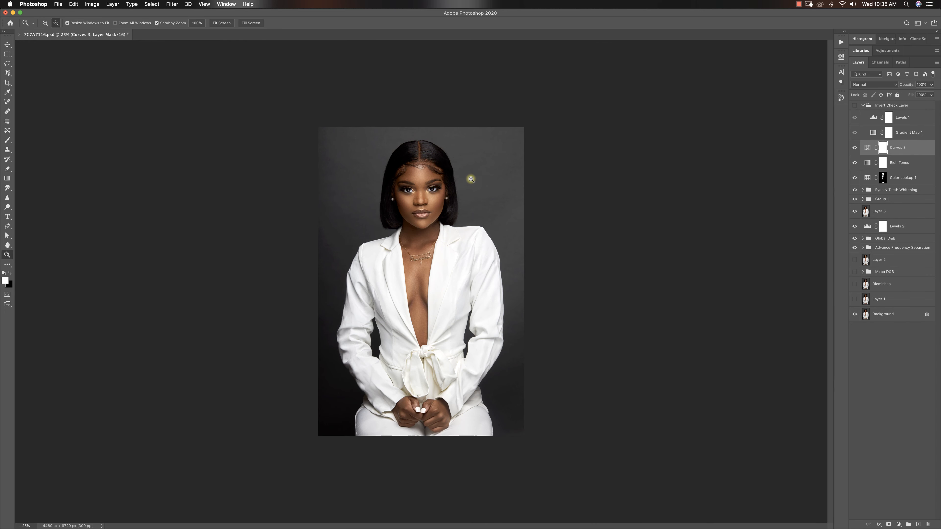
pyautogui.click(471, 219)
pyautogui.press('b')
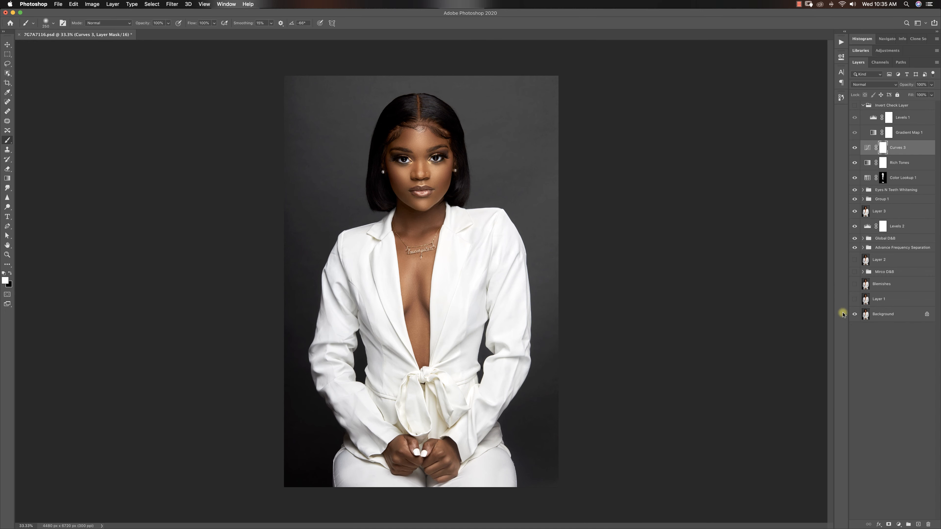
pyautogui.keyDown('alt'); pyautogui.click(855, 318); pyautogui.keyUp('alt')
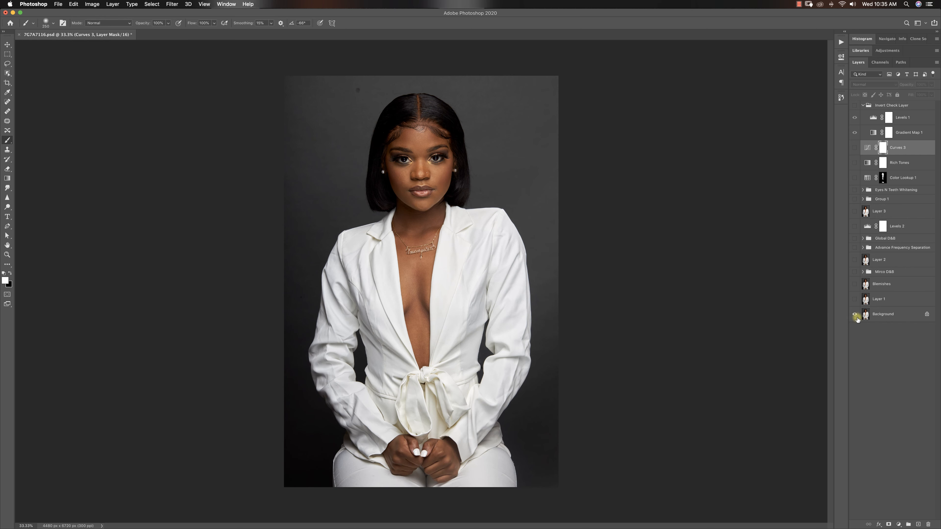
pyautogui.keyDown('alt'); pyautogui.click(855, 315); pyautogui.keyUp('alt')
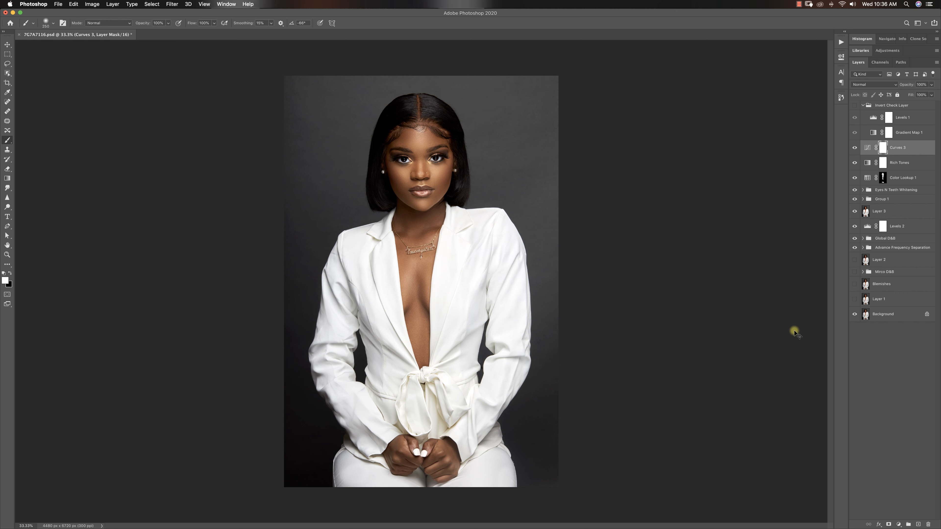
# - Save the layered PSD and switch to Capture One
pyautogui.press('cmd+s')
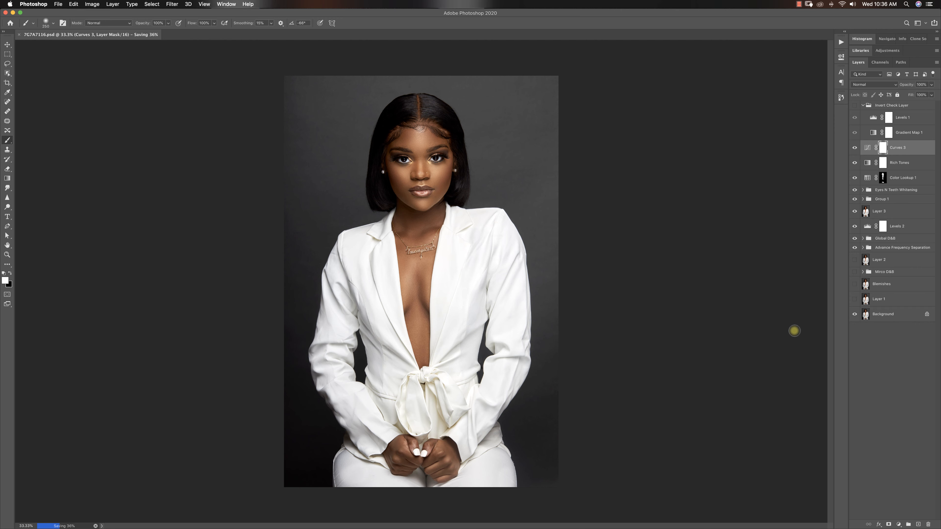
pyautogui.click(497, 514)
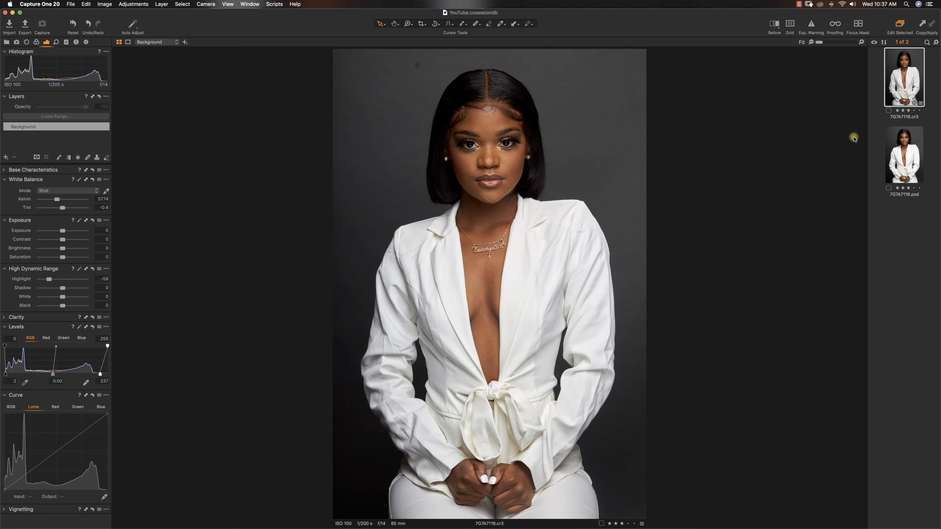
# - Compare the original 7G7A7116.cr3 with the retouched 7G7A7116.psd, ending on the PSD
pyautogui.click(903, 159)
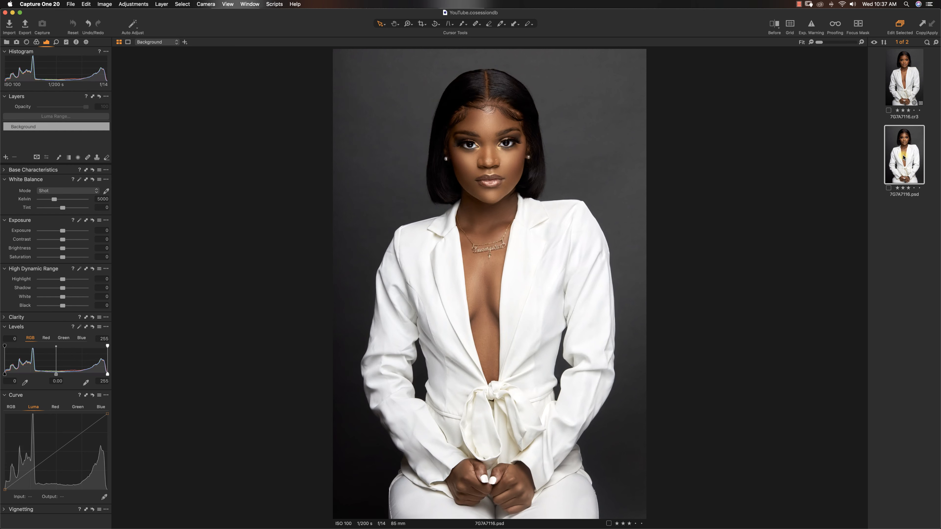
pyautogui.click(903, 83)
pyautogui.click(904, 149)
pyautogui.click(906, 88)
pyautogui.click(907, 150)
# - Add a highlight and a shadow point to the PSD's Luma curve and pull the shadow point slightly down
pyautogui.moveTo(32, 470); pyautogui.dragTo(32, 468)
pyautogui.click(81, 432)
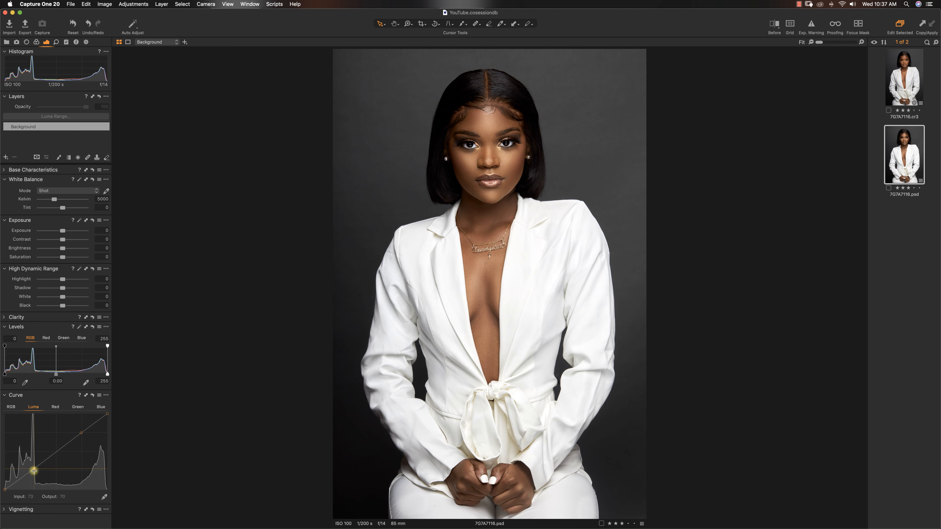
pyautogui.moveTo(34, 468); pyautogui.dragTo(30, 473)
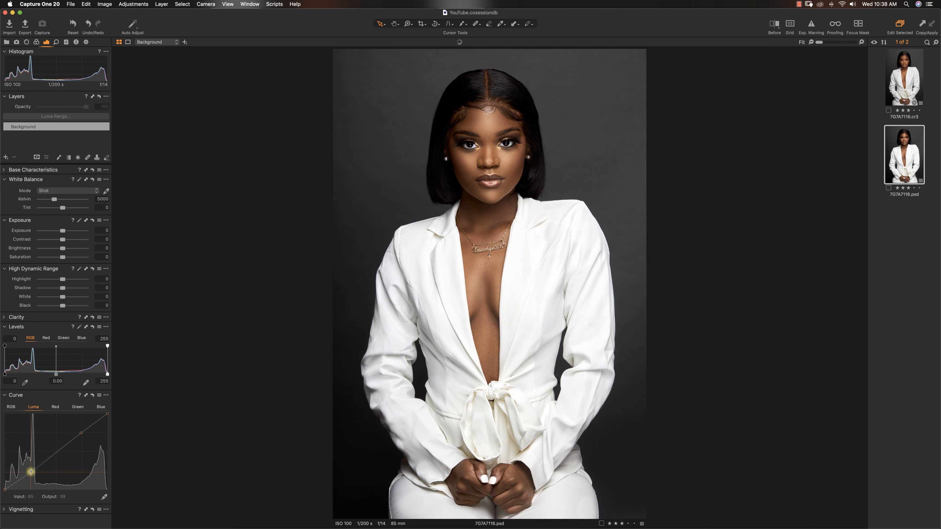
# - Check the PSD's adjustments with the before/after split view by sweeping the divider across the portrait, and close the comparison
pyautogui.click(776, 28)
pyautogui.moveTo(488, 284); pyautogui.dragTo(277, 287)
pyautogui.click(775, 26)
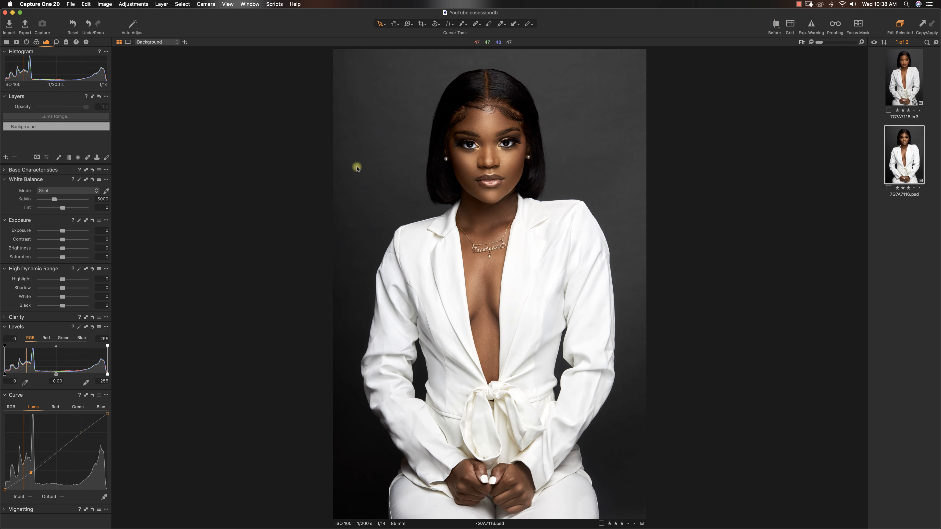
# - Add film grain to the PSD using the Harsh Grain type with an impact of 9
pyautogui.click(56, 42)
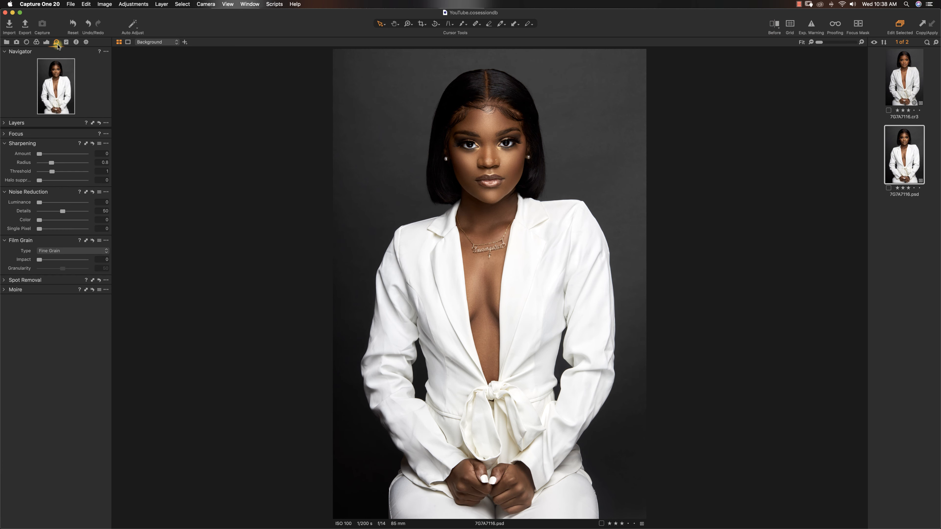
pyautogui.click(45, 251)
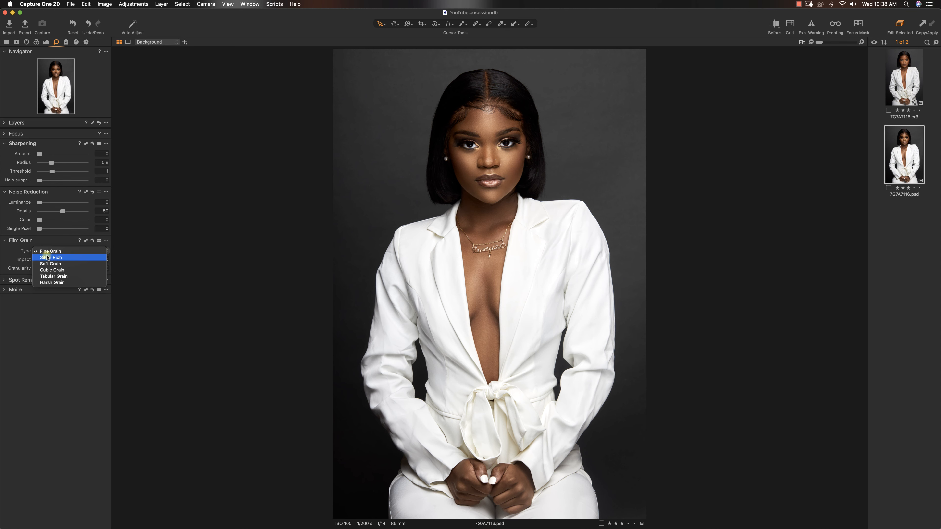
pyautogui.click(48, 283)
pyautogui.press('z')
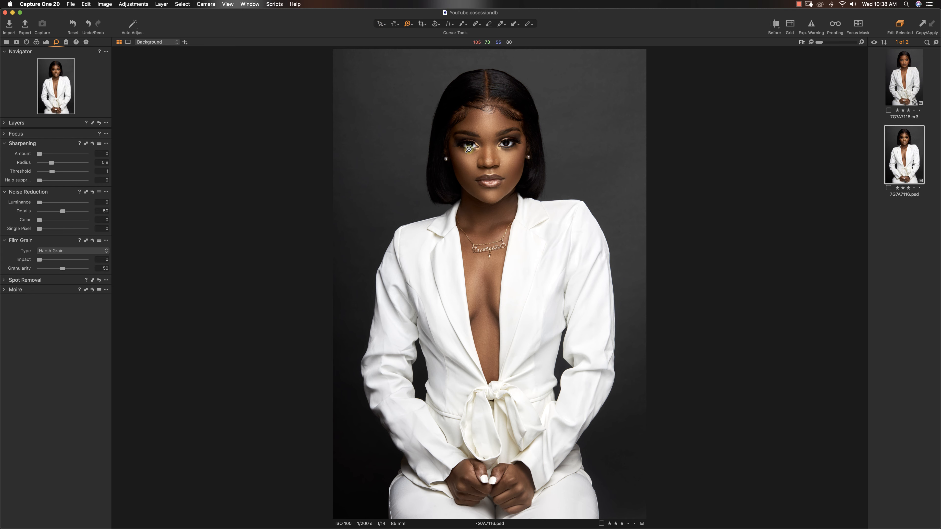
pyautogui.click(482, 194)
pyautogui.click(490, 220)
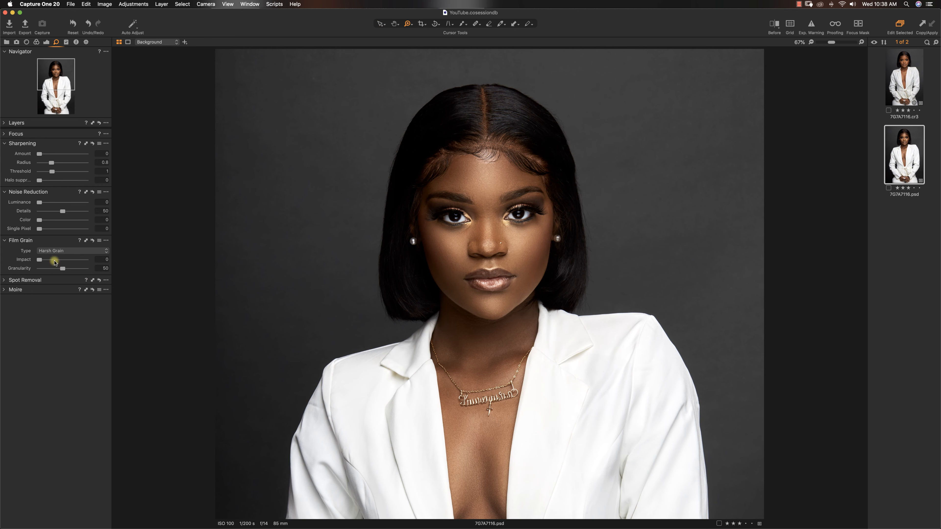
pyautogui.moveTo(39, 259)
pyautogui.mouseDown()
pyautogui.moveTo(54, 259)
pyautogui.moveTo(39, 262)
pyautogui.mouseUp()
# - Check the film grain on the face by sweeping the before/after split divider across the portrait, and close the comparison
pyautogui.click(774, 25)
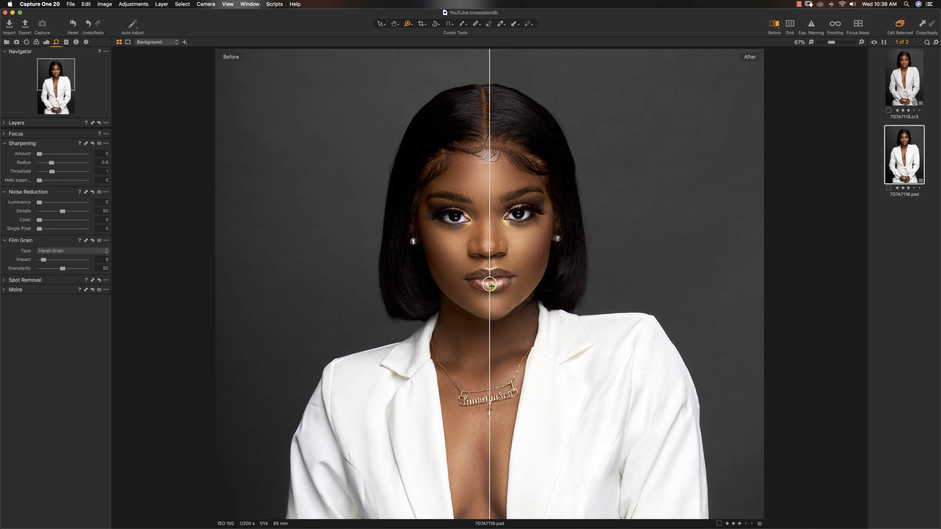
pyautogui.moveTo(490, 287); pyautogui.dragTo(100, 290)
pyautogui.click(773, 26)
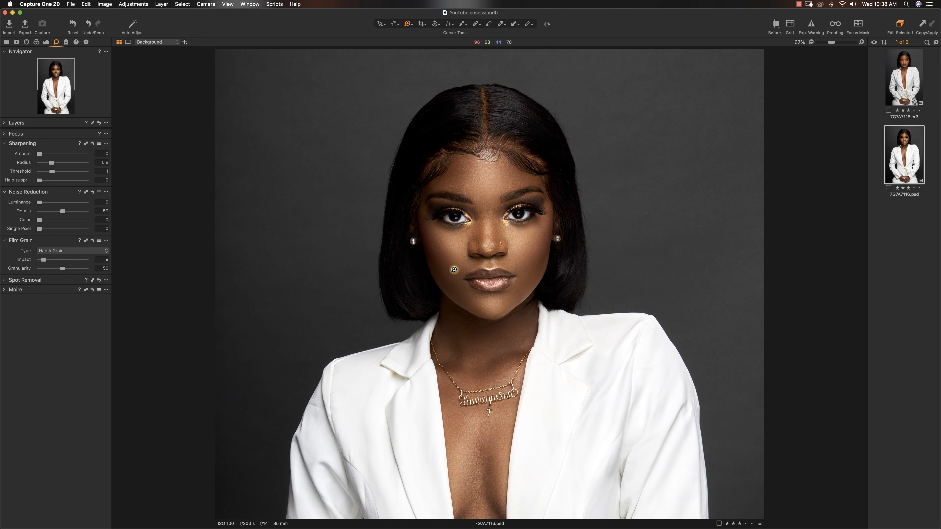
# - Compare the full-frame original 7G7A7116.cr3 with the finished 7G7A7116.psd, ending on the PSD
pyautogui.keyDown('alt'); pyautogui.click(480, 284); pyautogui.keyUp('alt')
pyautogui.keyDown('alt'); pyautogui.click(481, 297); pyautogui.keyUp('alt')
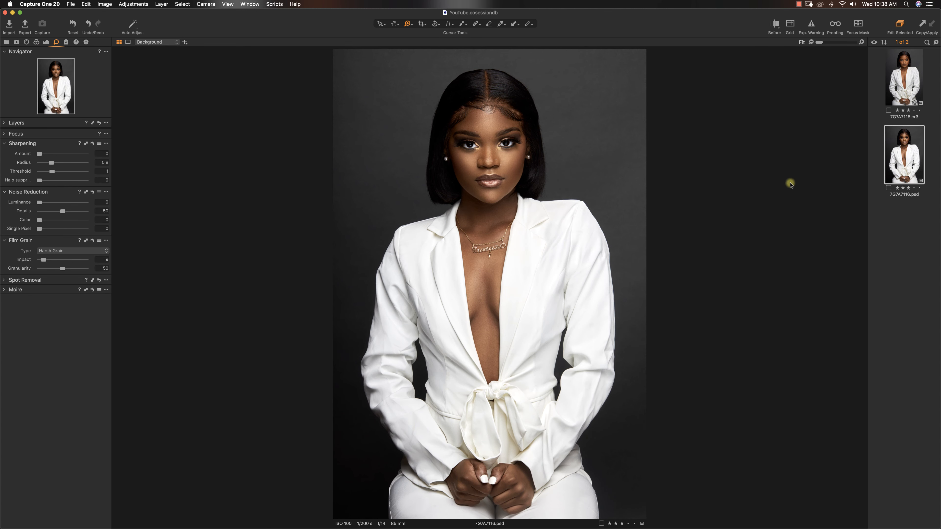
pyautogui.click(903, 83)
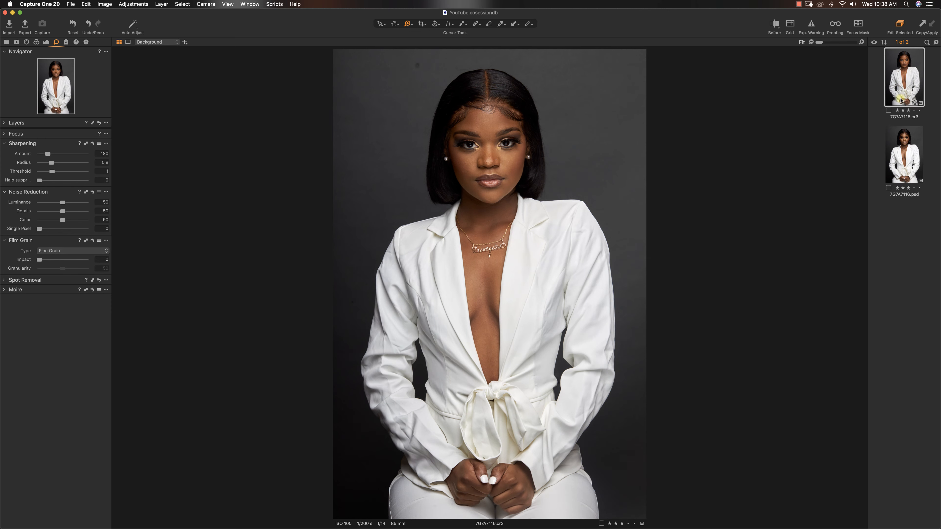
pyautogui.click(902, 158)
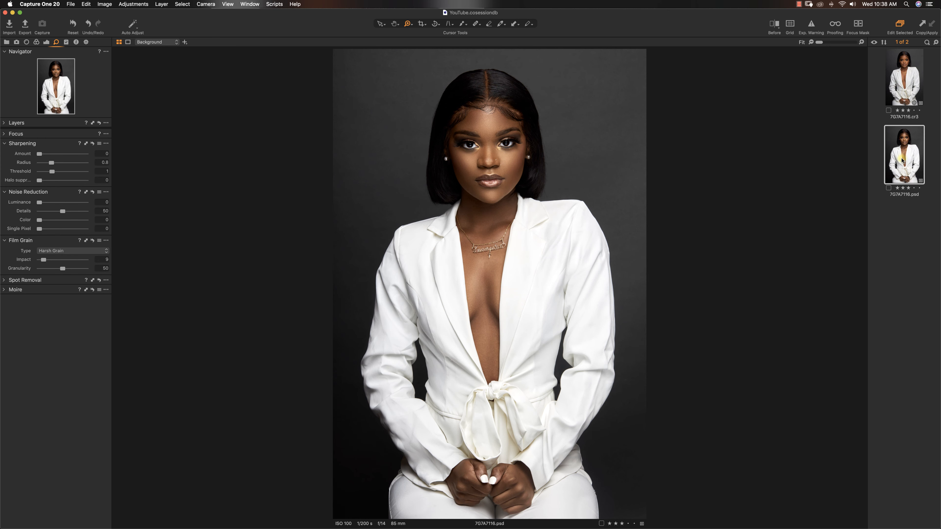